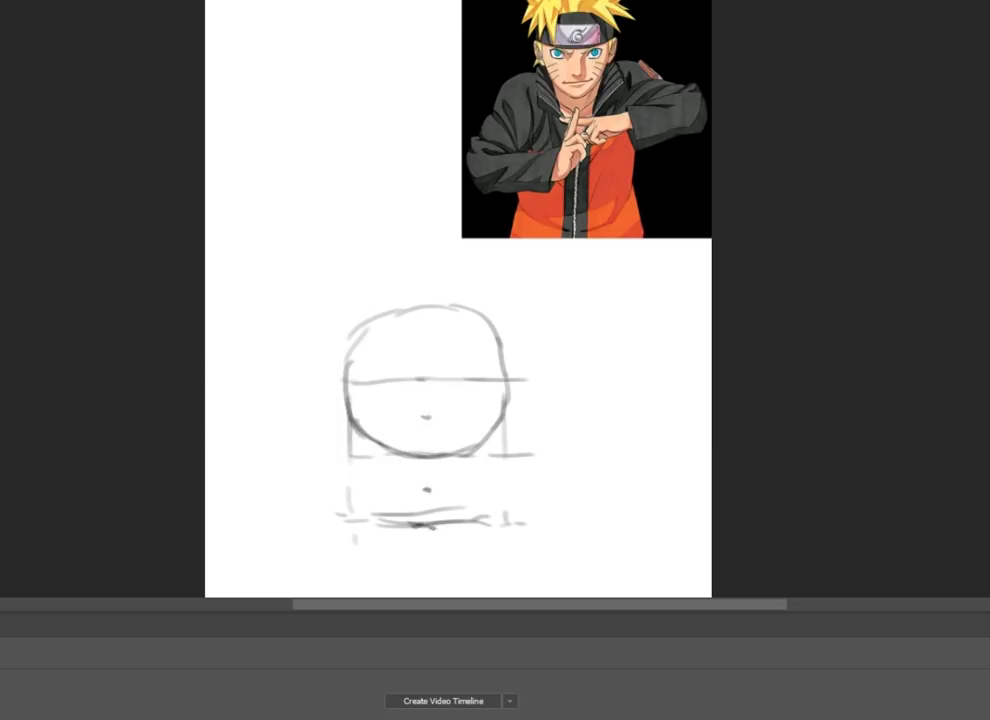
Step: Sketch the jaw tapering from the sides of the head circle to a narrow chin, with light guide lines for the eyes
mouse_move(350, 420)
left_mouse_down()
mouse_move(385, 495)
mouse_move(432, 524)
mouse_move(498, 418)
mouse_move(485, 414)
left_mouse_up()
left_click_drag(364, 428, 495, 423)
scroll(471, 389, "up", 3)
scroll(275, 331, "down", 2)
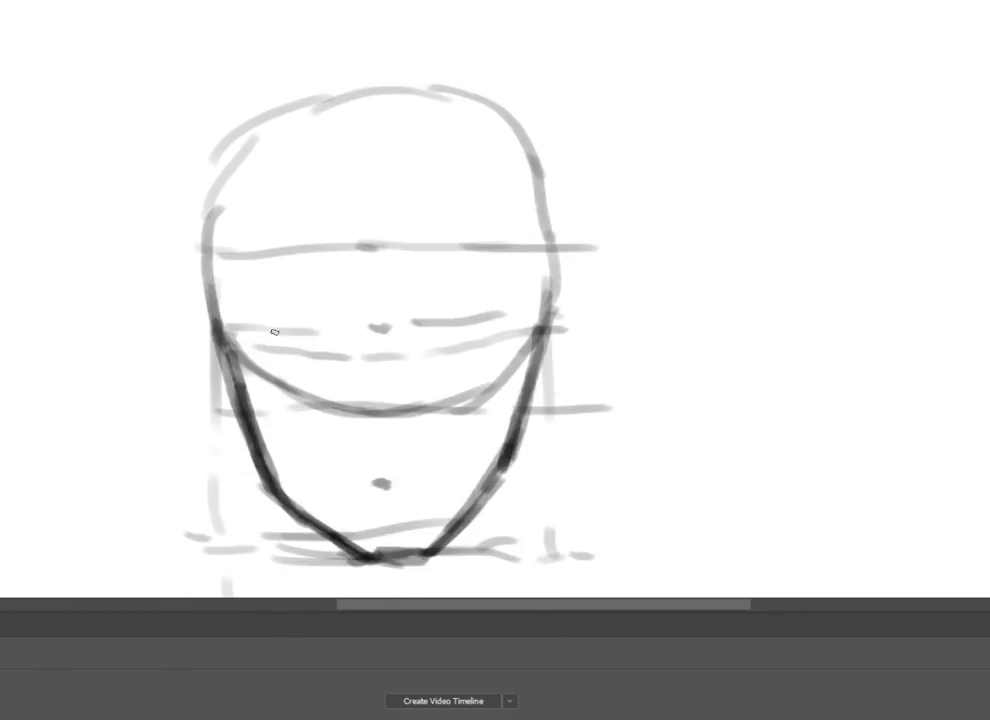
Step: Draw two narrow, angular eyes with partly covered irises along the eye guide lines
mouse_move(257, 328)
left_mouse_down()
mouse_move(330, 334)
mouse_move(301, 353)
mouse_move(335, 352)
left_mouse_up()
mouse_move(415, 325)
left_mouse_down()
mouse_move(495, 318)
mouse_move(421, 348)
mouse_move(490, 342)
left_mouse_up()
left_click_drag(292, 339, 318, 342)
left_click_drag(440, 333, 466, 335)
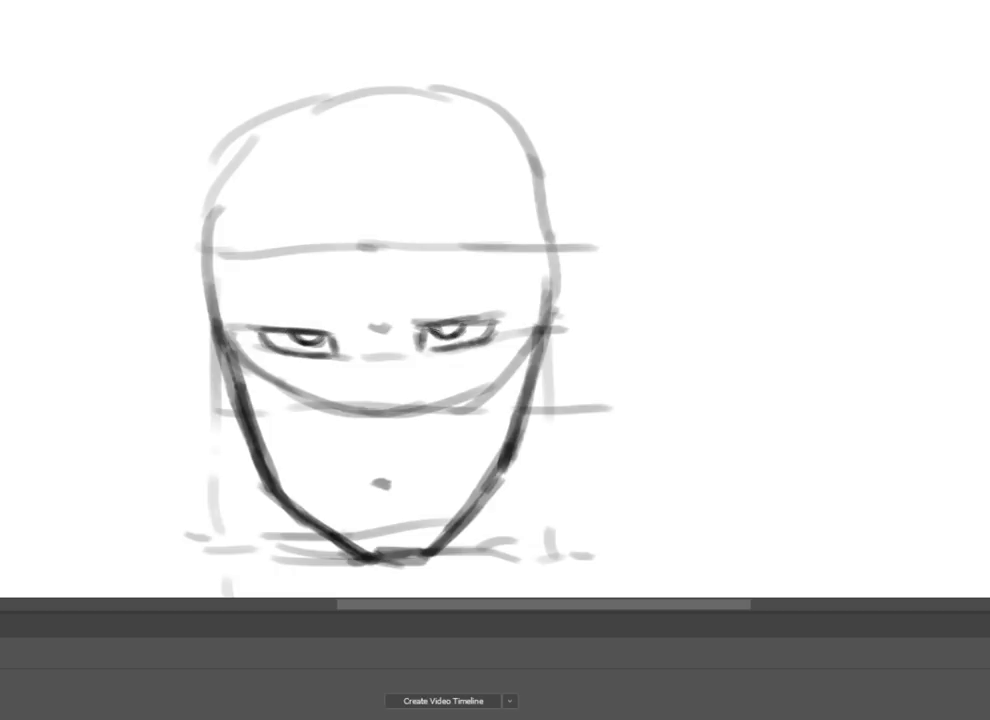
Step: Draw thick, angled eyebrows slanting down toward the nose above both eyes for an angry look
left_click_drag(238, 292, 345, 318)
left_click_drag(242, 298, 340, 322)
left_click_drag(346, 313, 350, 330)
mouse_move(233, 313)
left_mouse_down()
mouse_move(348, 318)
mouse_move(352, 330)
mouse_move(490, 292)
left_mouse_up()
mouse_move(400, 310)
left_mouse_down()
mouse_move(497, 288)
mouse_move(519, 305)
left_mouse_up()
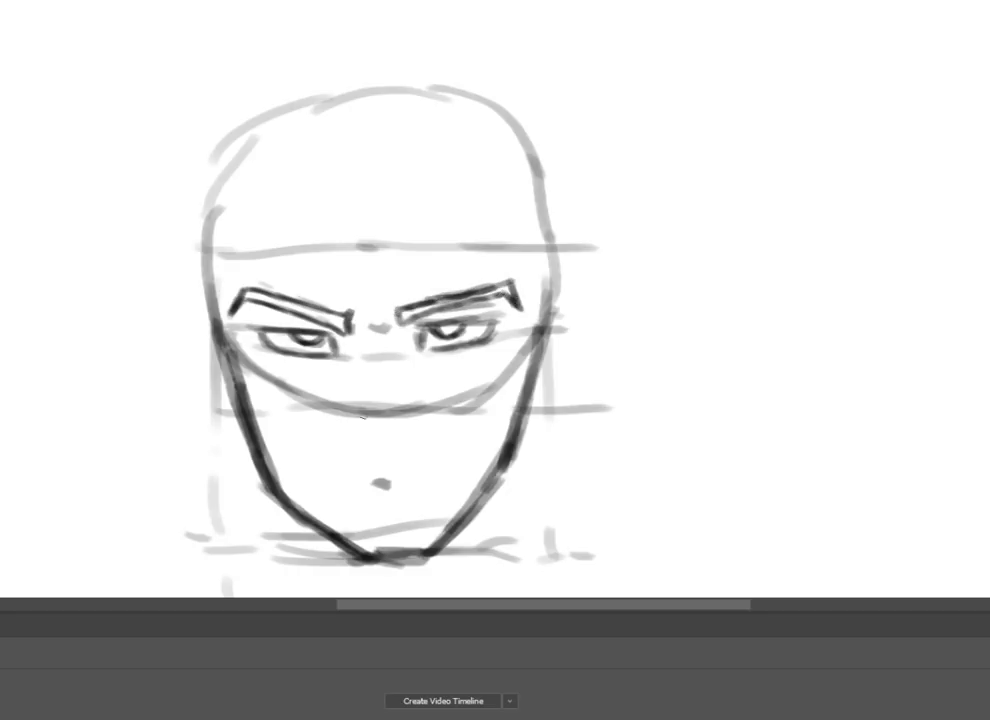
Step: Draw the nose tip and bridge marks, and a short flat mouth with a lower-lip line beneath it
left_click_drag(358, 411, 401, 410)
left_click_drag(366, 416, 392, 421)
left_click_drag(366, 350, 397, 384)
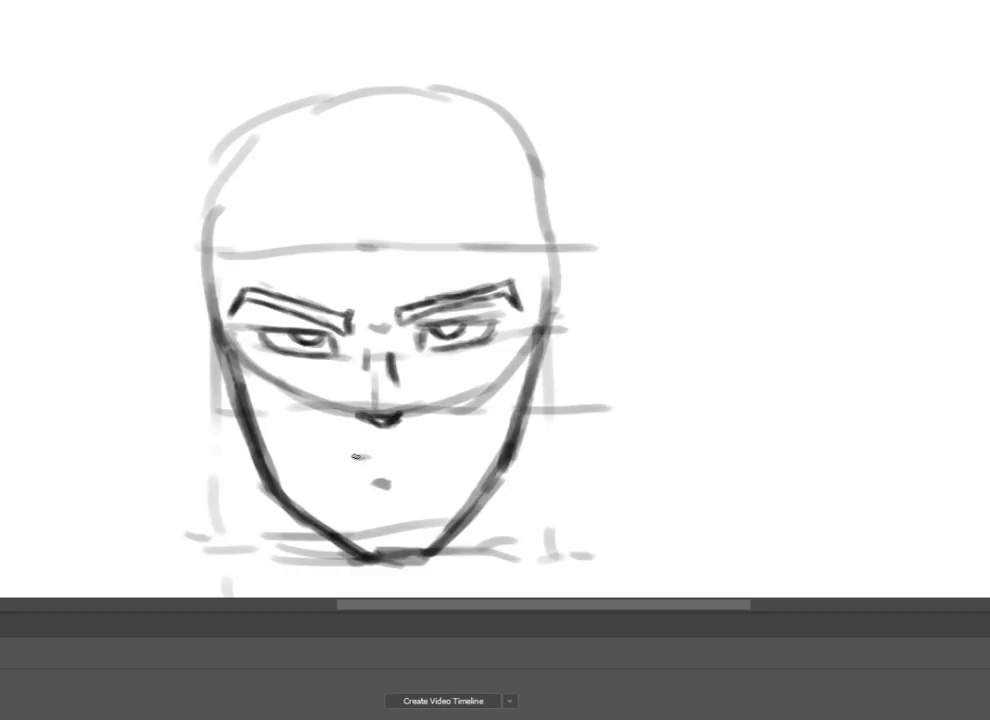
left_click_drag(357, 456, 405, 460)
key("ctrl+minus")
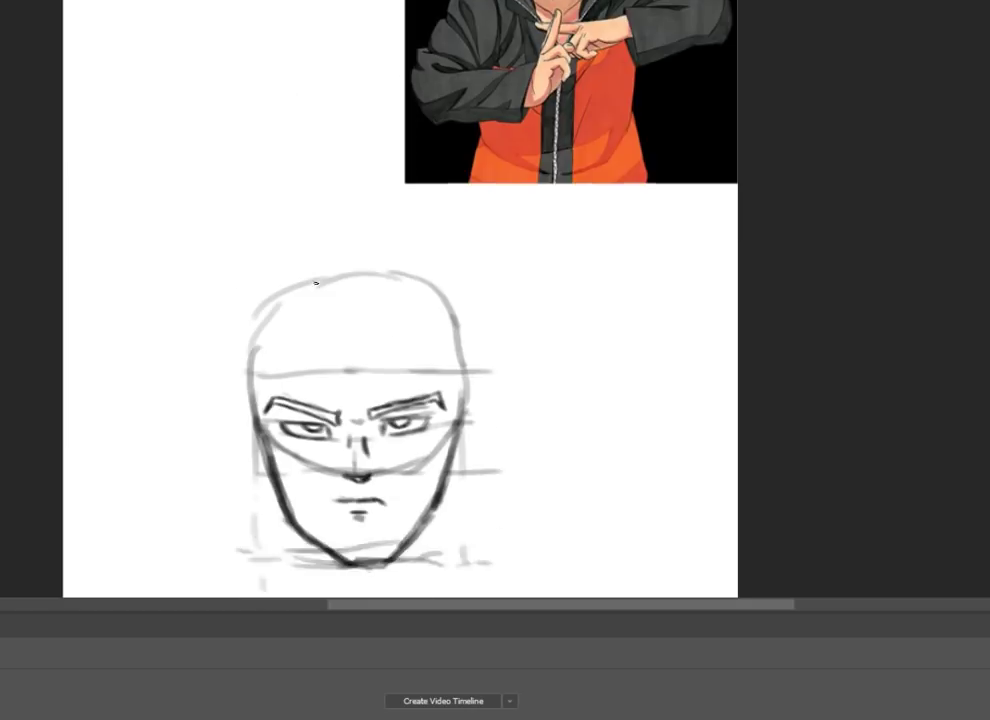
Step: Erase the construction circle inside the face and redraw both sides of the jaw with darker, cleaner lines
mouse_move(284, 442)
left_mouse_down()
mouse_move(311, 457)
mouse_move(302, 465)
mouse_move(282, 442)
mouse_move(370, 477)
left_mouse_up()
key("b")
left_click_drag(256, 415, 298, 532)
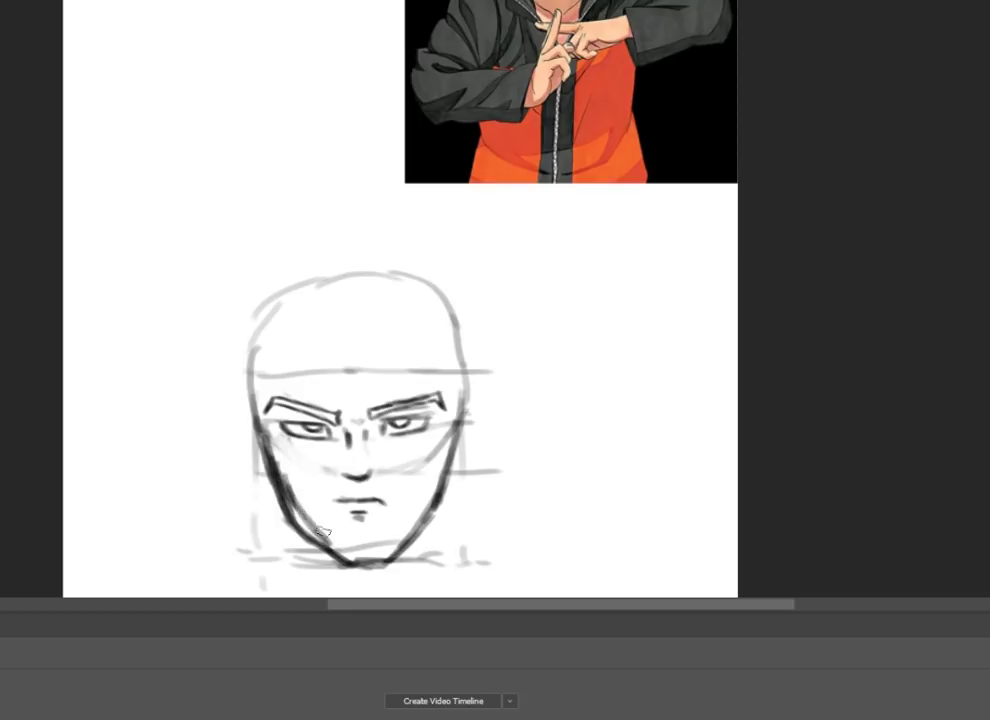
left_click_drag(458, 422, 412, 548)
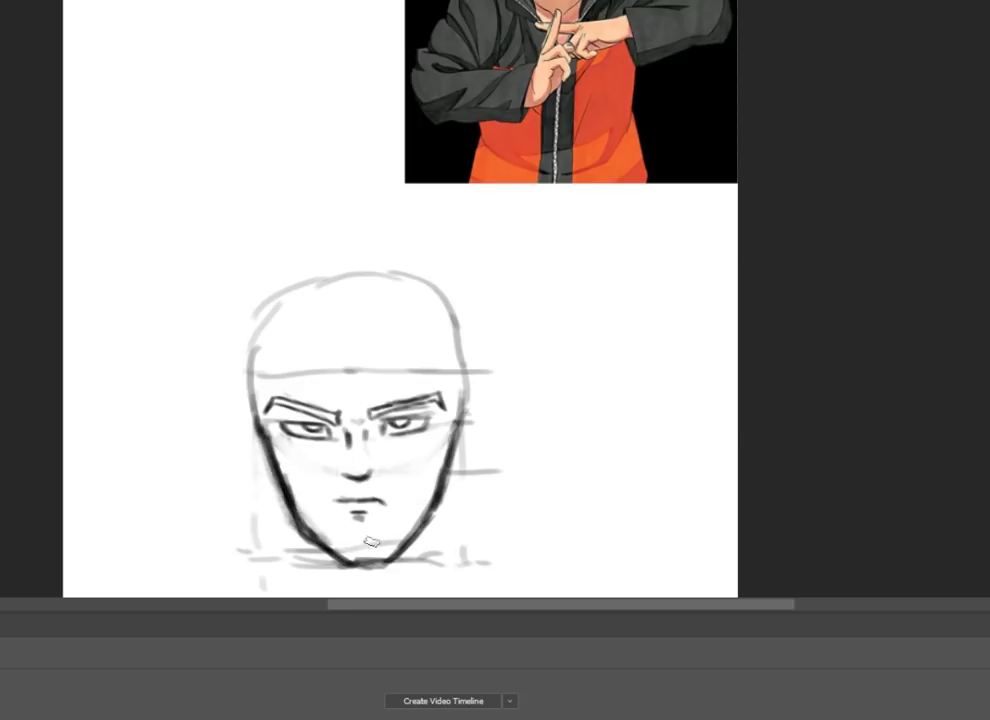
Step: Redraw the mouth wider, darken the irises and draw the headband's curved lower edge above the eyebrows
left_click_drag(337, 497, 393, 499)
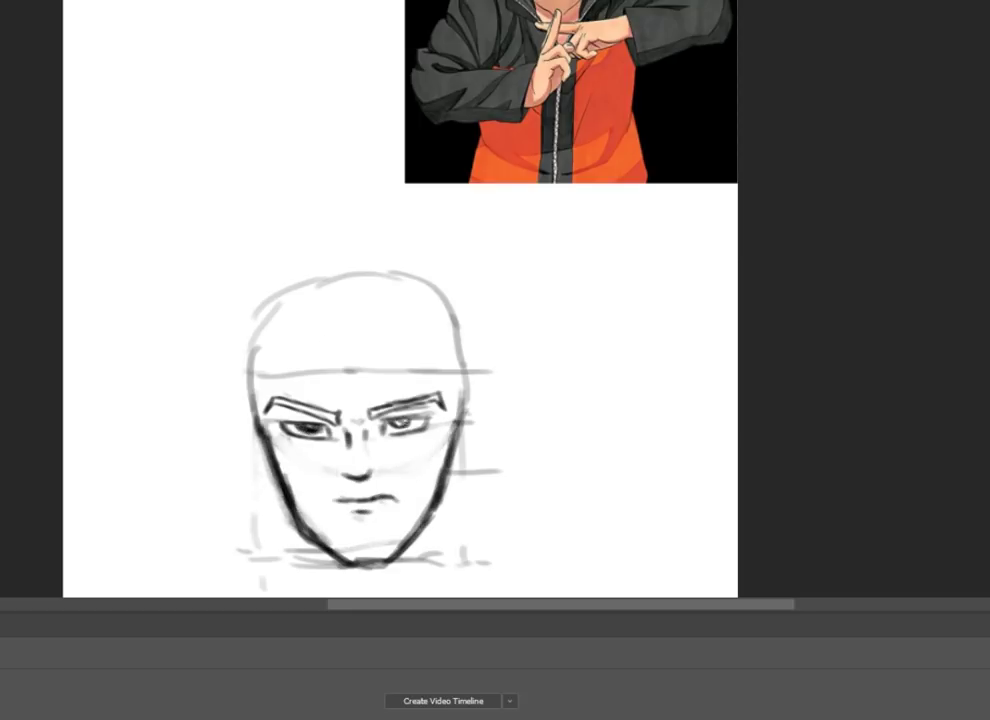
scroll(401, 325, "up", 1)
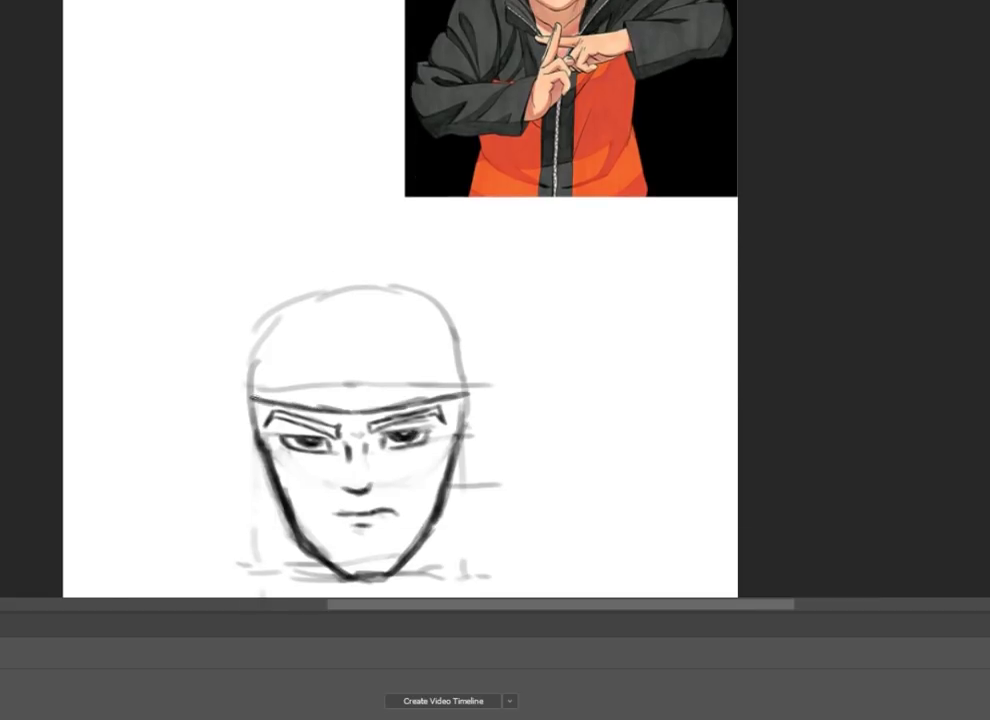
Step: Draw the ears and pointed side locks on both sides of the face, and the neck lines below the jaw
scroll(358, 308, "down", 1)
left_click_drag(266, 418, 282, 470)
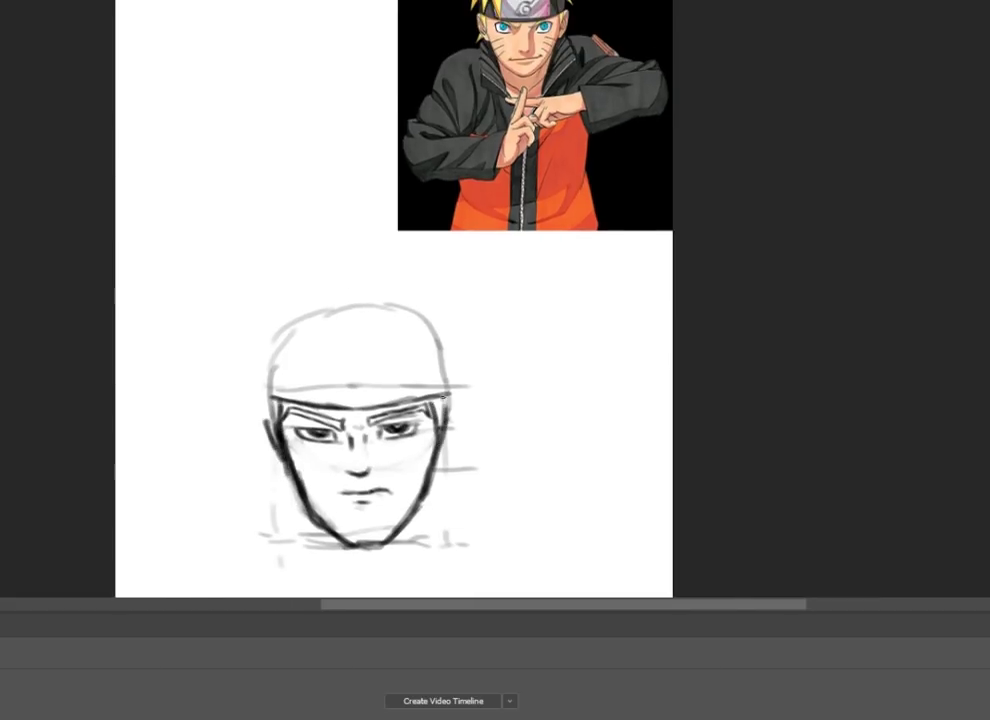
left_click_drag(452, 396, 450, 440)
mouse_move(272, 418)
left_mouse_down()
mouse_move(270, 446)
mouse_move(305, 553)
left_mouse_up()
left_click_drag(428, 463, 431, 543)
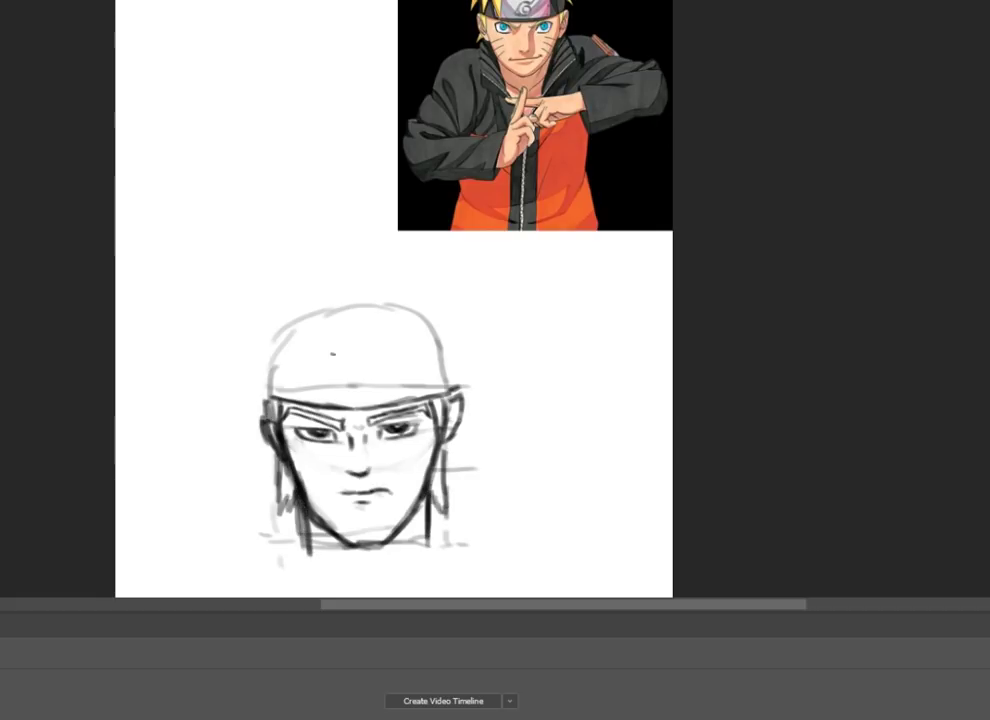
Step: Draw the headband's metal plate with rivets and a top edge, and frame it with pointed bangs
mouse_move(316, 355)
left_mouse_down()
mouse_move(398, 354)
mouse_move(310, 392)
left_mouse_up()
left_click_drag(408, 368, 407, 392)
left_click_drag(310, 364, 408, 362)
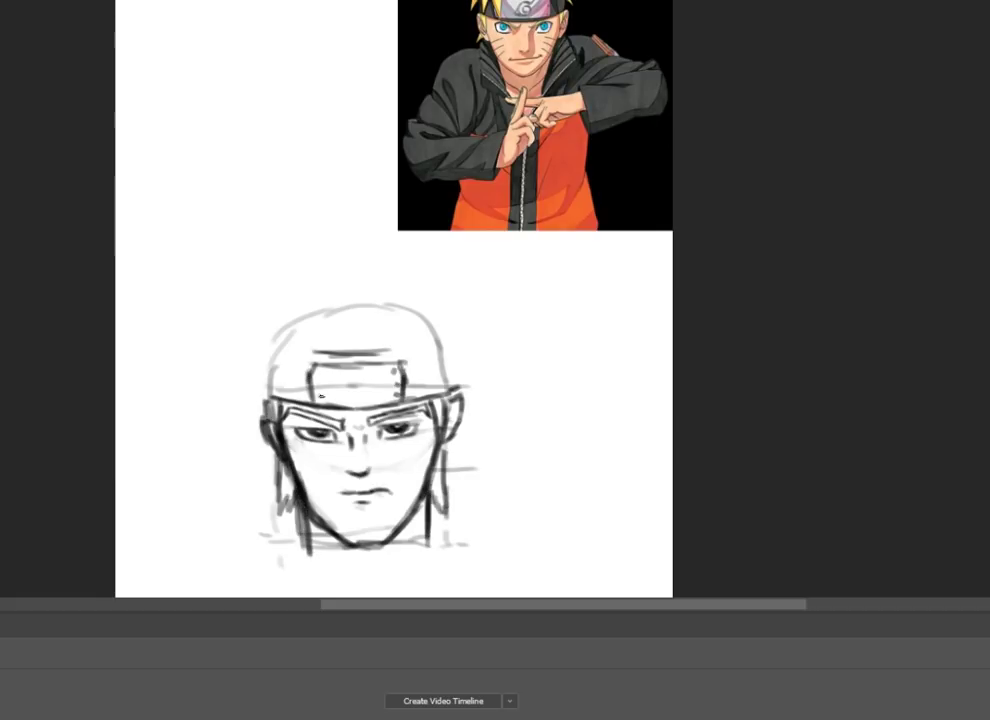
mouse_move(316, 345)
left_mouse_down()
mouse_move(312, 410)
mouse_move(298, 400)
left_mouse_up()
mouse_move(278, 338)
left_mouse_down()
mouse_move(270, 400)
mouse_move(258, 410)
left_mouse_up()
Step: Draw the spiky hair around the top and sides of the head, with tall curved spikes at the crown
scroll(354, 290, "up", 1)
key("ctrl+minus")
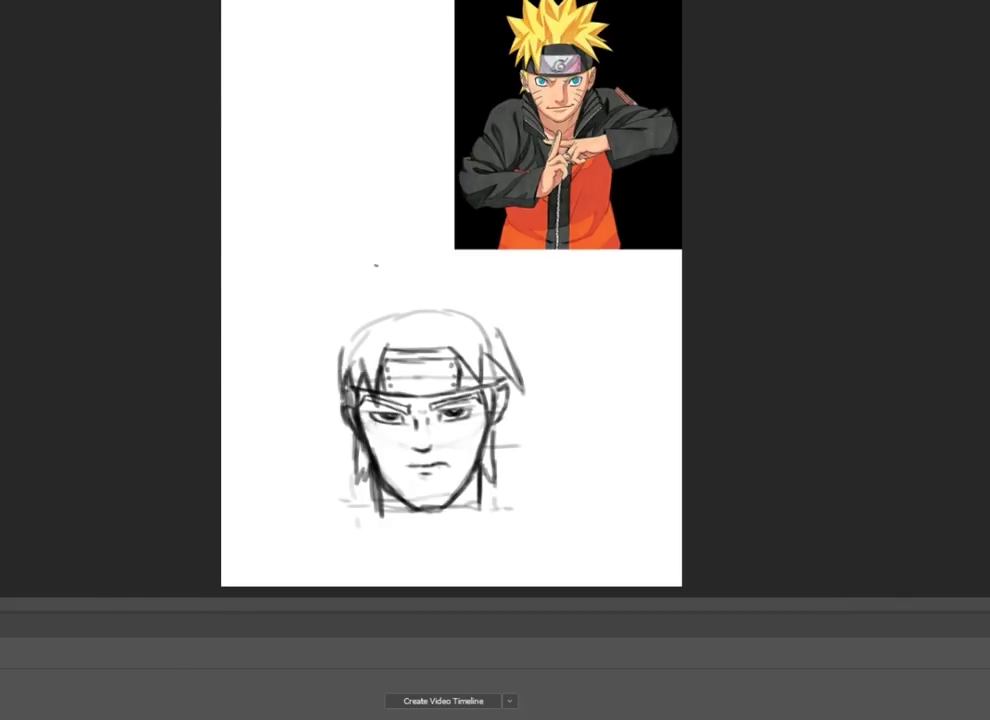
mouse_move(409, 298)
left_mouse_down()
mouse_move(451, 266)
mouse_move(496, 288)
left_mouse_up()
left_click_drag(470, 312, 524, 330)
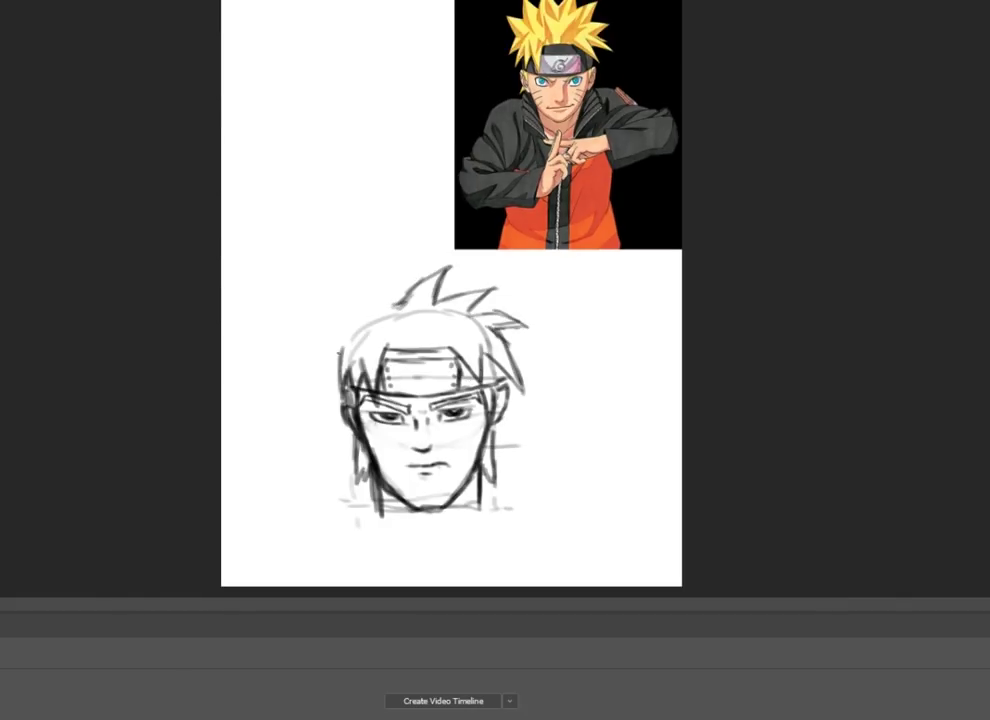
left_click_drag(348, 318, 332, 370)
left_click_drag(395, 300, 345, 294)
left_click_drag(385, 312, 334, 321)
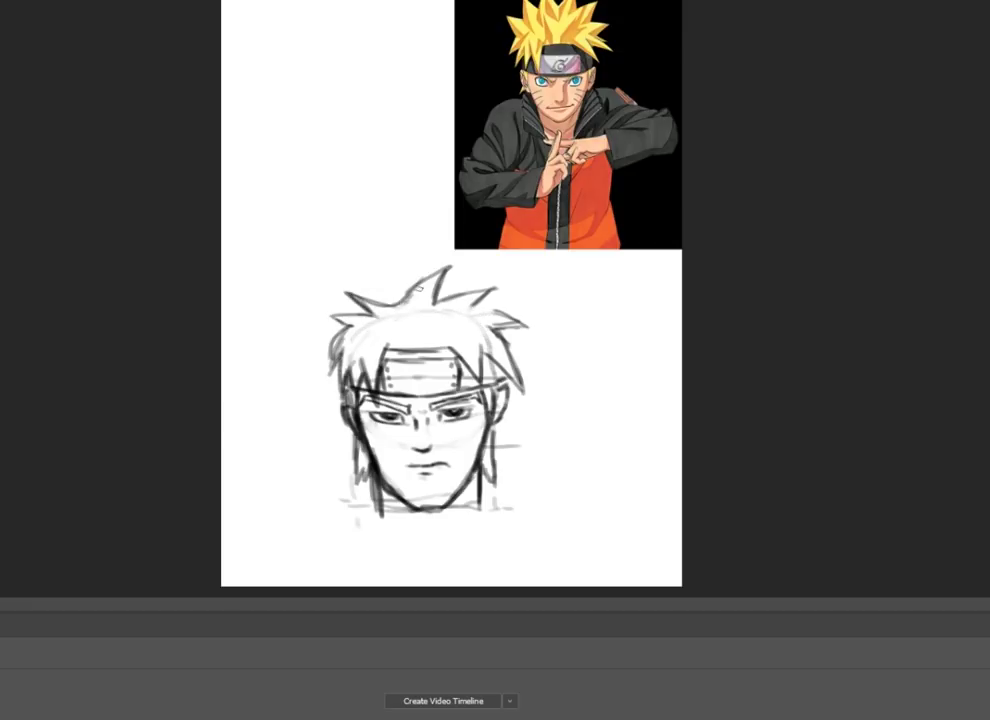
mouse_move(395, 296)
left_mouse_down()
mouse_move(413, 250)
mouse_move(505, 262)
left_mouse_up()
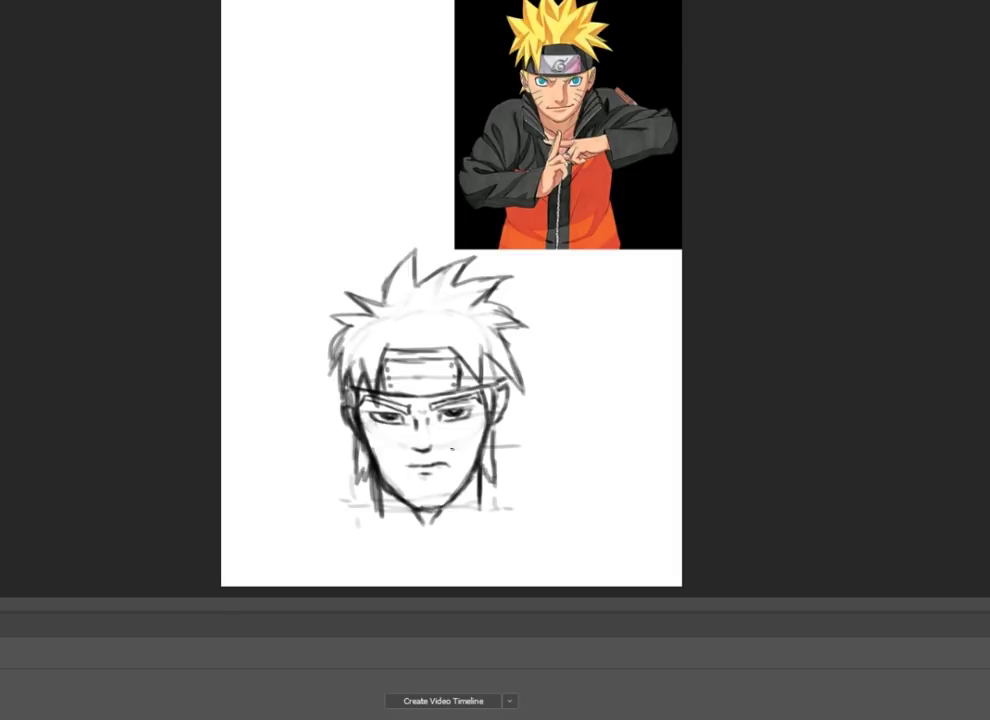
Step: Add three whisker marks to each cheek and strengthen the eye outlines and the inner ends of the eyebrows
scroll(420, 417, "up", 5)
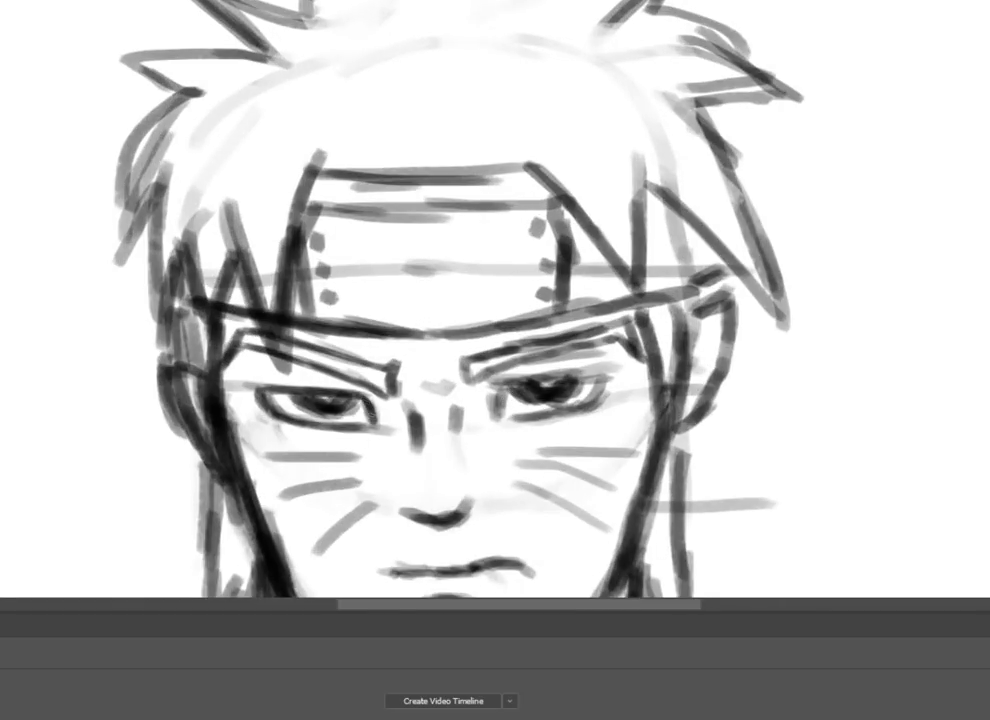
left_click_drag(502, 407, 605, 376)
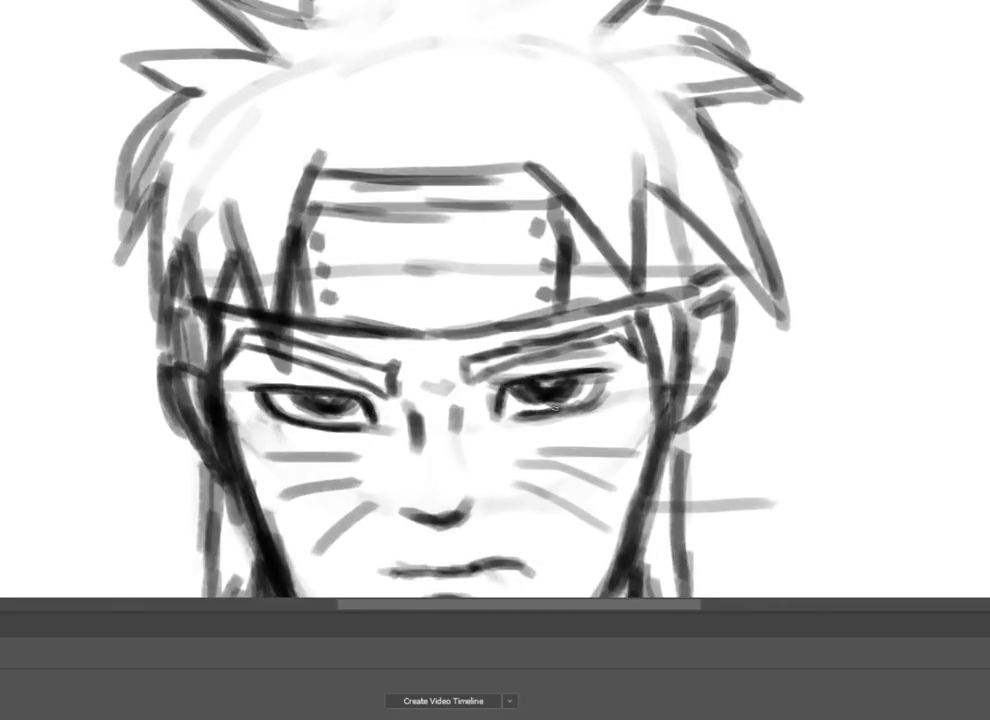
left_click_drag(481, 380, 589, 345)
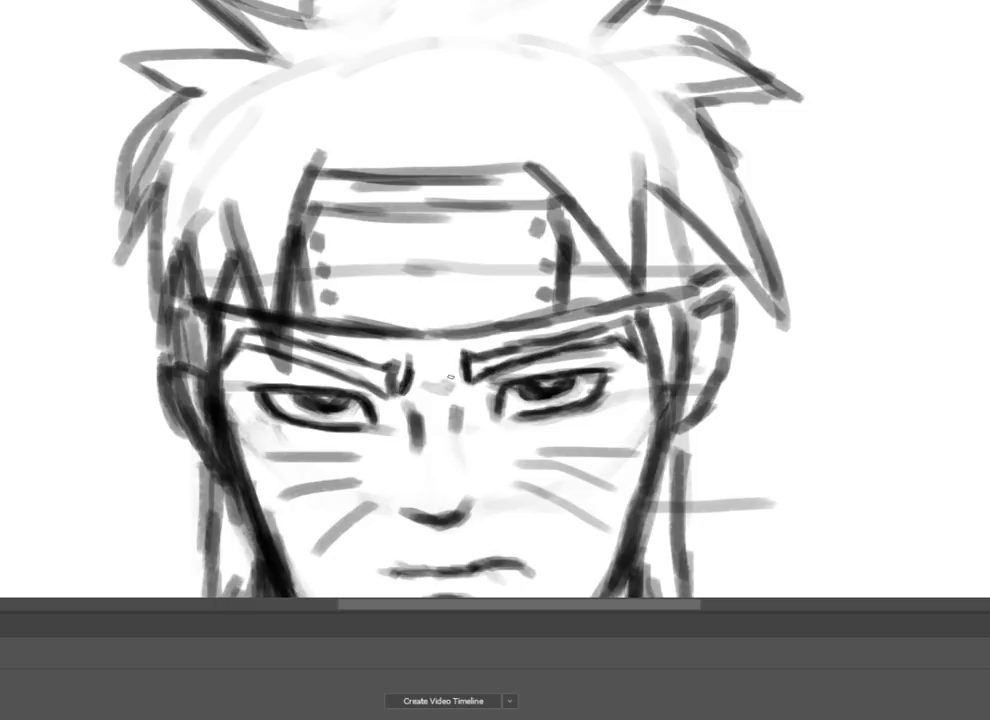
left_click_drag(392, 362, 398, 392)
Step: Draw the tall open jacket collar around the neck, and add the collarbones and the leaf symbol on the headband plate
scroll(698, 241, "down", 5)
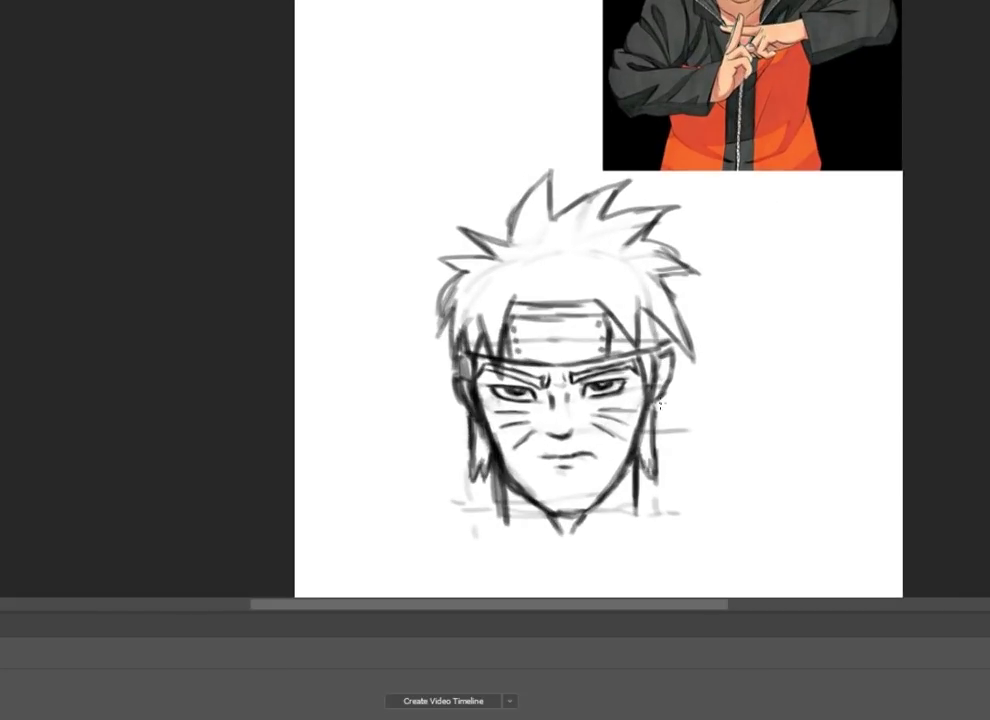
scroll(668, 400, "down", 2)
left_click_drag(492, 497, 545, 574)
left_click_drag(675, 500, 615, 574)
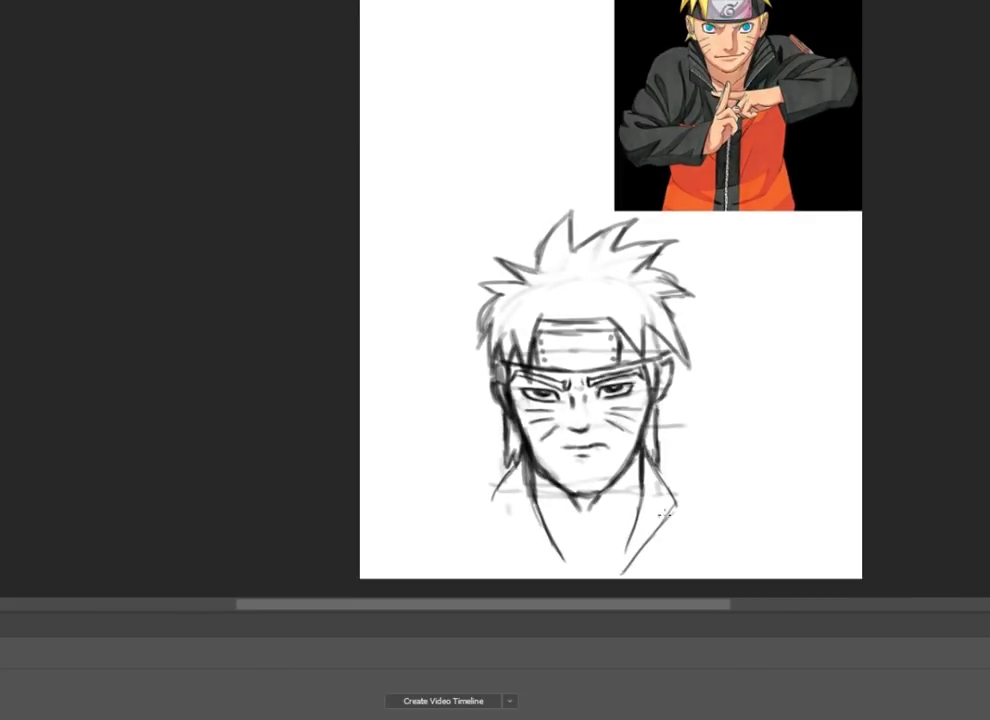
left_click_drag(512, 500, 560, 563)
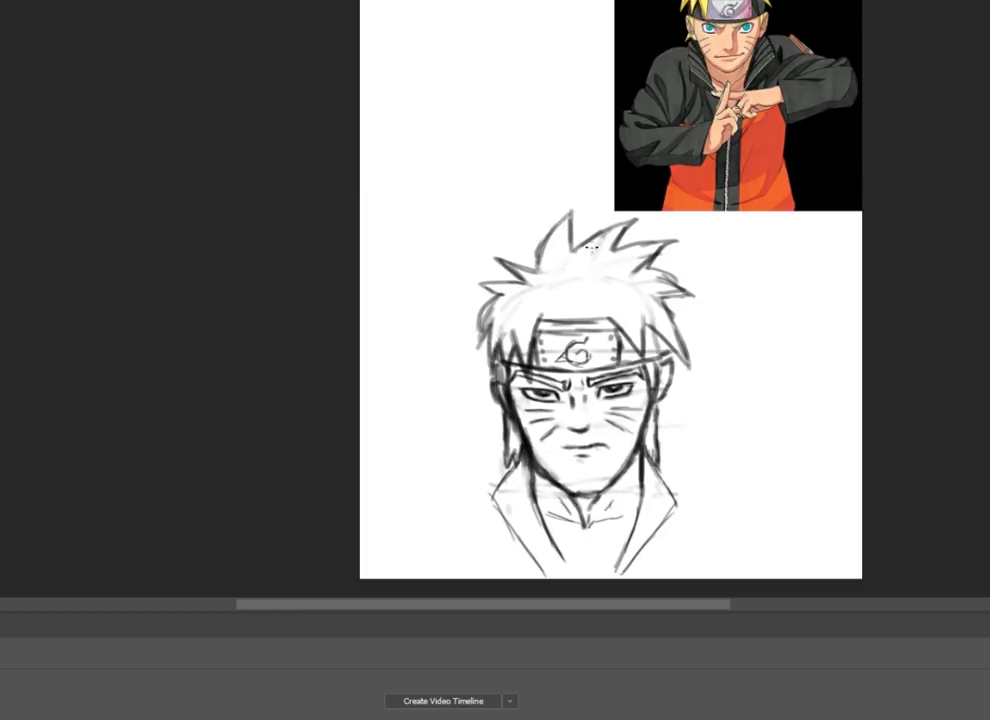
Step: Sketch the shoulders out from the collar, and detail the collar with inner fold lines and darker edges
mouse_move(492, 510)
left_mouse_down()
mouse_move(451, 518)
mouse_move(421, 573)
left_mouse_up()
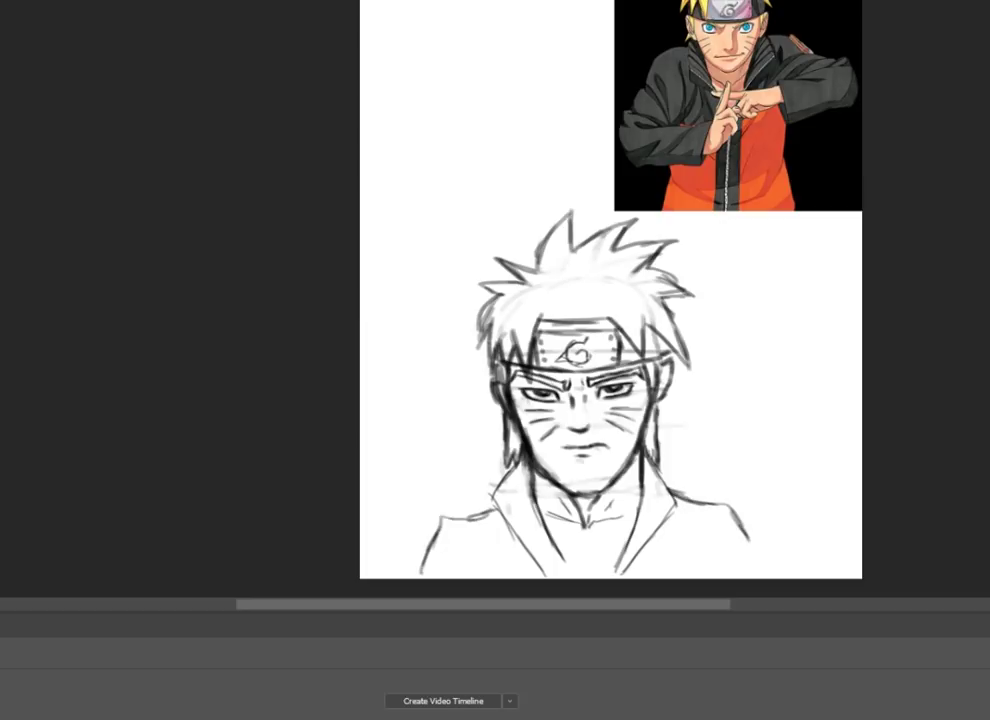
left_click_drag(684, 494, 748, 540)
left_click_drag(497, 482, 565, 572)
left_click_drag(650, 452, 620, 572)
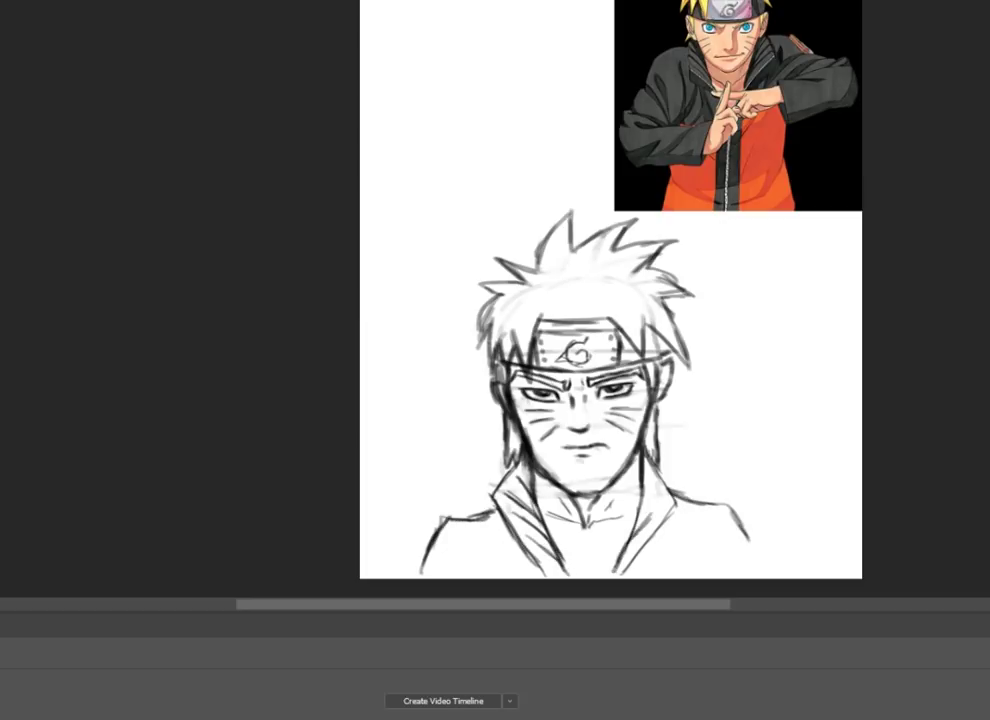
left_click_drag(495, 492, 545, 574)
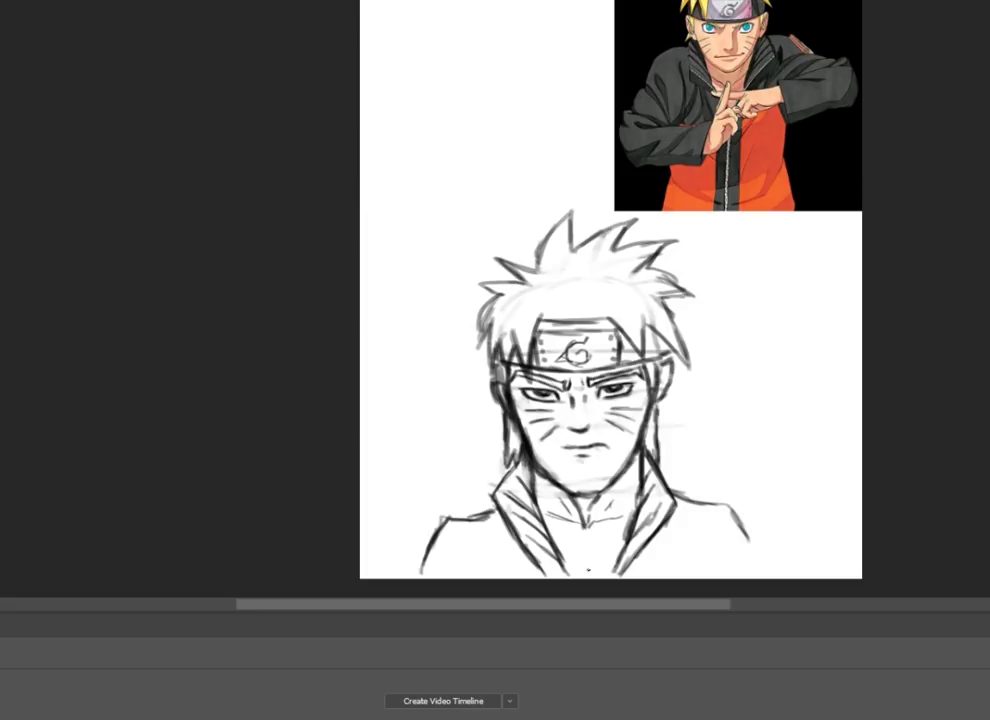
Step: Redraw both shoulders wider so they slope down into the upper arms, with short armpit creases
left_click_drag(742, 512, 787, 570)
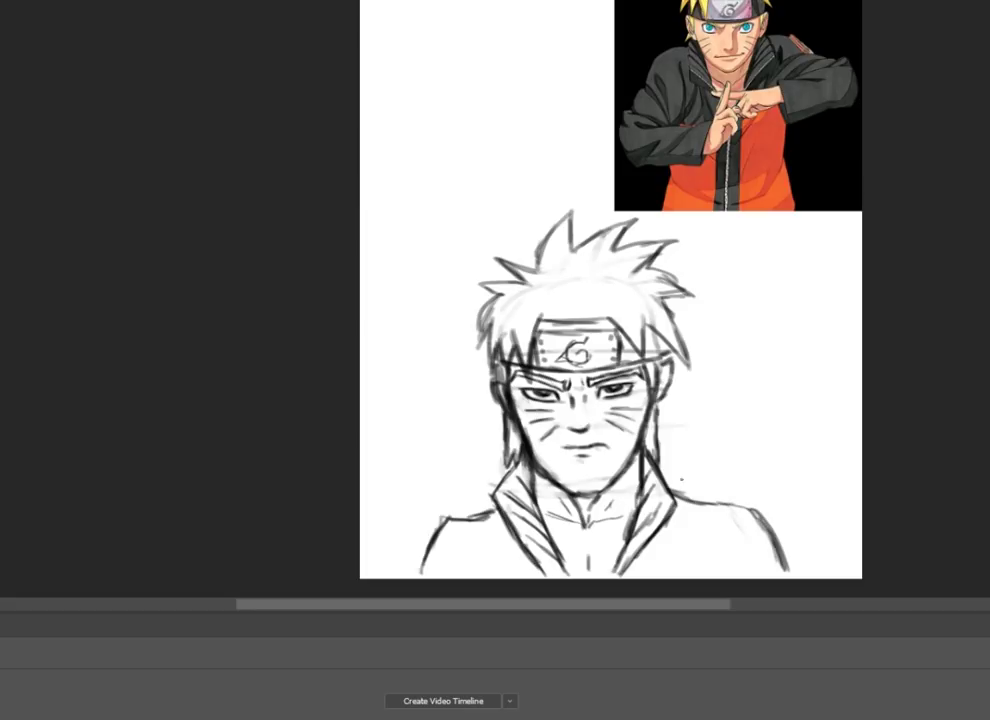
left_click_drag(493, 511, 408, 574)
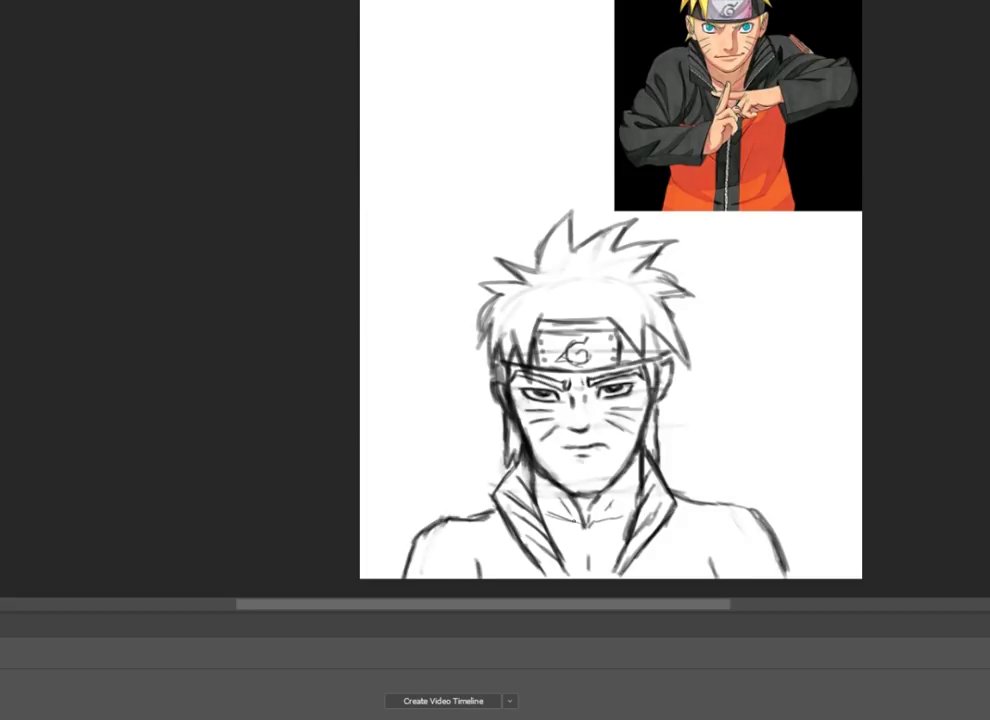
Step: Darken the outlines of the side hair and crown spikes, and reinforce the neck and collar lines
left_click_drag(490, 349, 495, 388)
key("ctrl+minus")
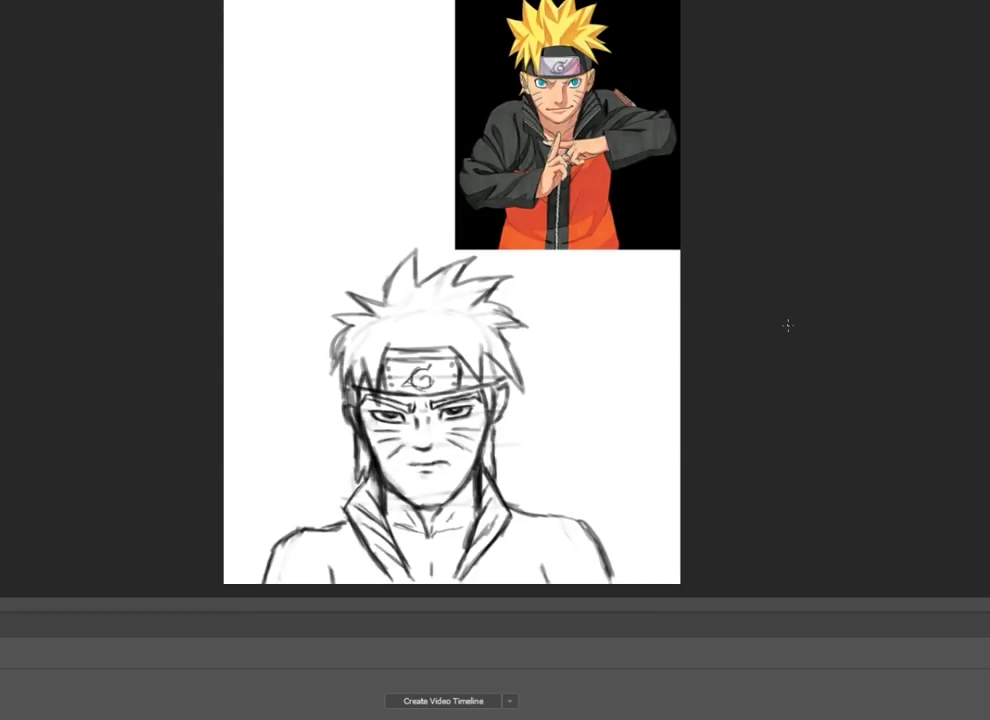
key("ctrl+plus")
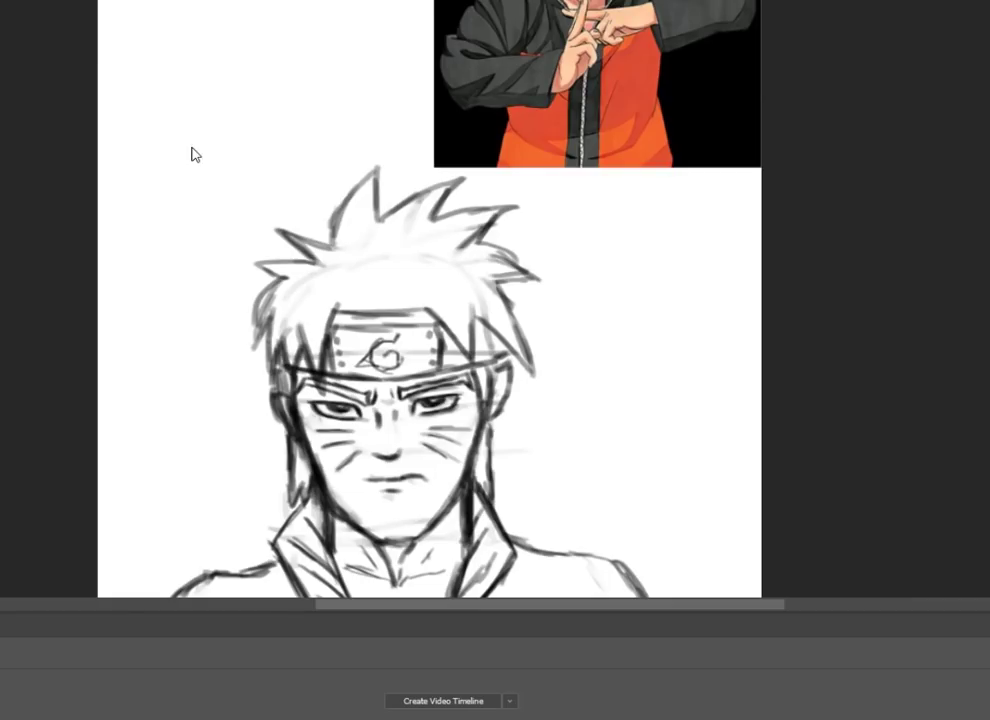
mouse_move(245, 345)
left_mouse_down()
mouse_move(289, 406)
mouse_move(284, 440)
mouse_move(270, 450)
left_mouse_up()
scroll(430, 300, "down", 3)
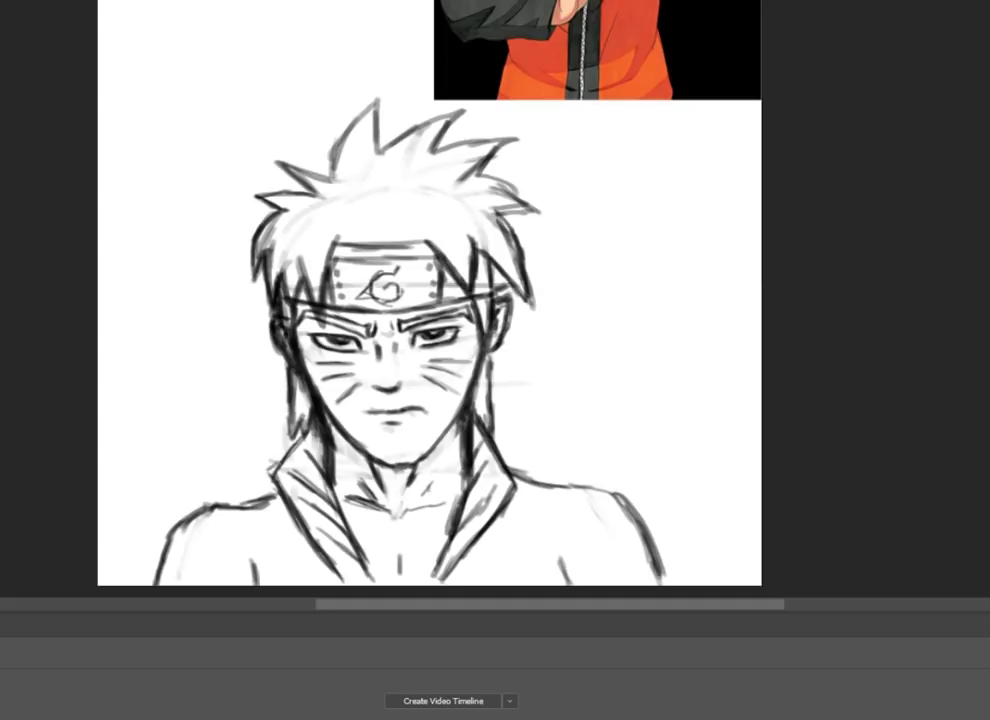
mouse_move(366, 134)
left_mouse_down()
mouse_move(392, 110)
mouse_move(410, 180)
mouse_move(395, 210)
left_mouse_up()
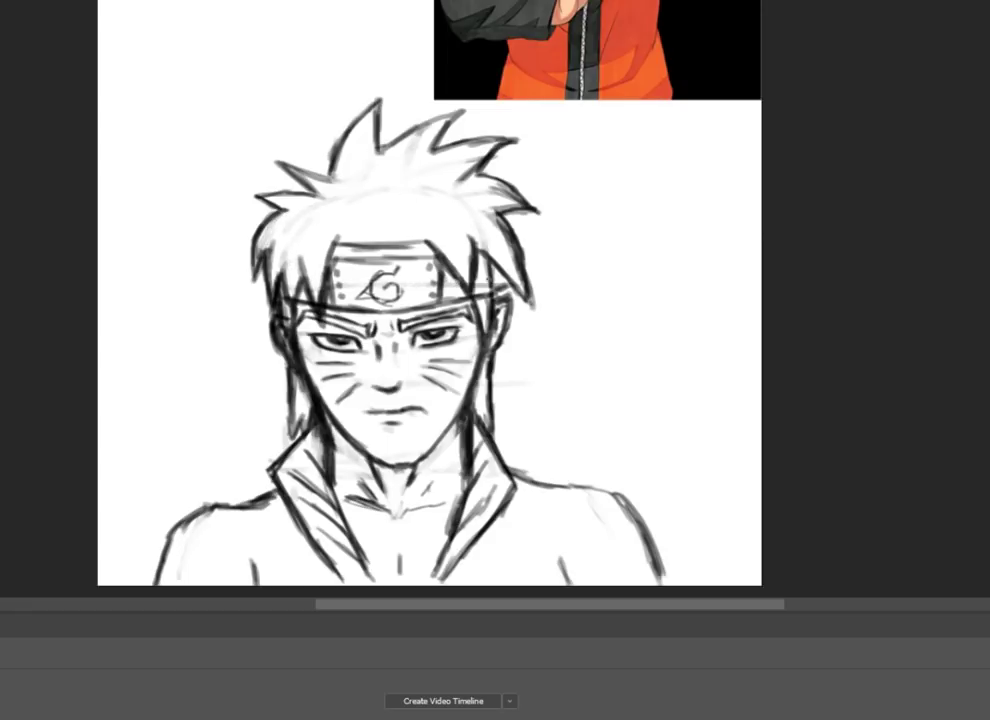
Step: Refine the headband's lower edge across the forehead with a darker stroke
key("ctrl+plus")
key("ctrl+plus")
left_click_drag(140, 246, 350, 244)
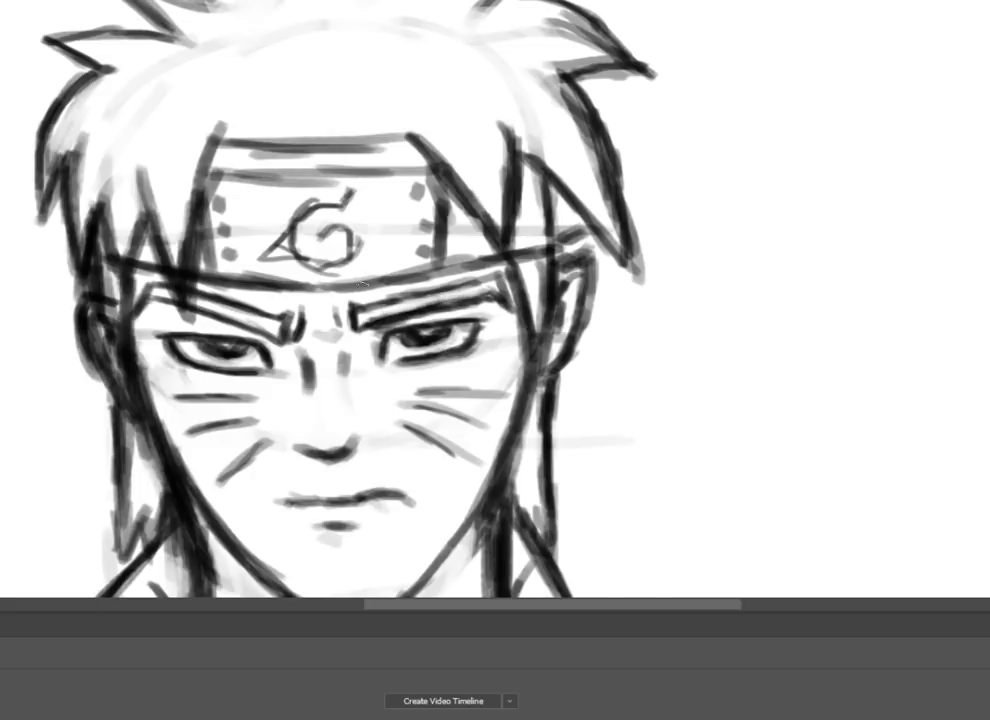
Step: Darken the lower edge of the jacket collar and the shoulder line running out from it
key("ctrl+minus")
key("ctrl+minus")
scroll(545, 193, "up", 1)
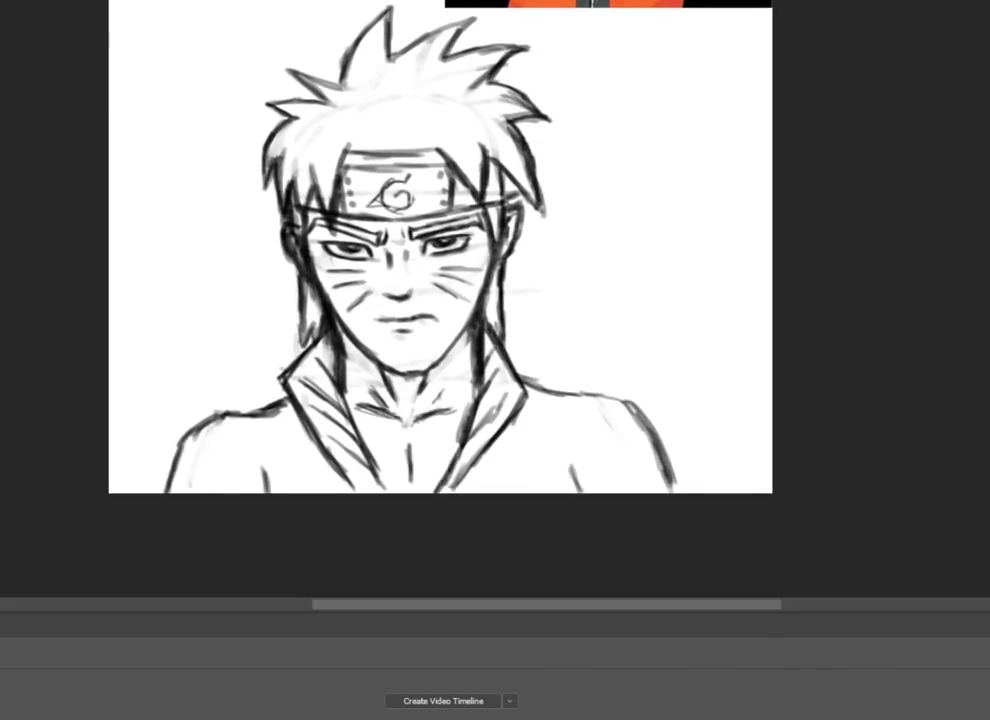
left_click_drag(330, 446, 355, 488)
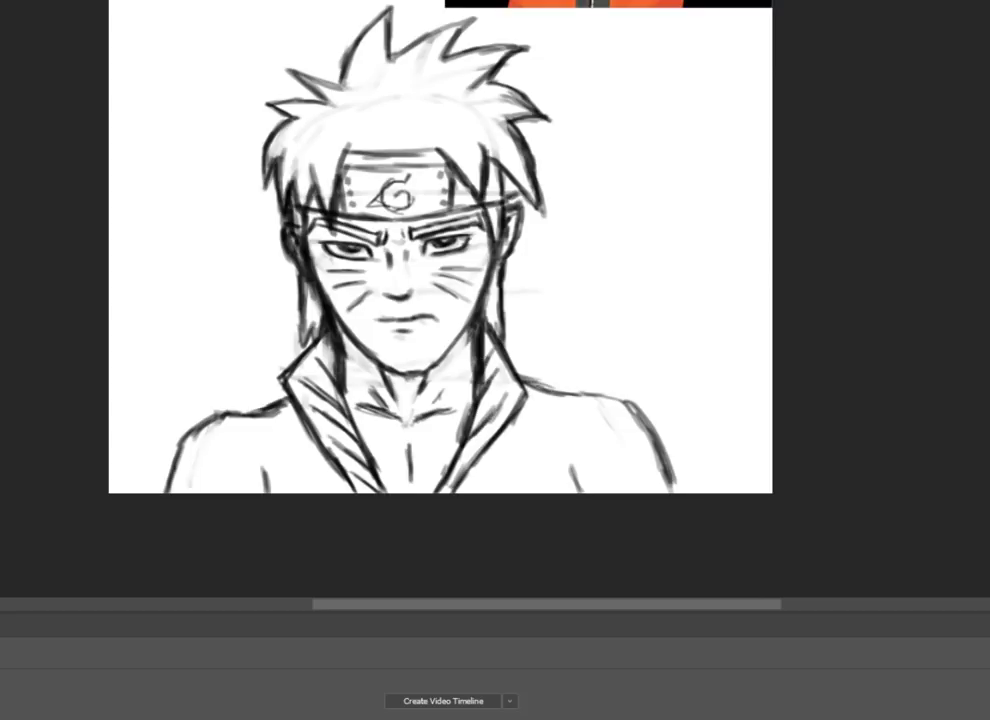
left_click_drag(520, 381, 642, 404)
scroll(440, 250, "up", 1)
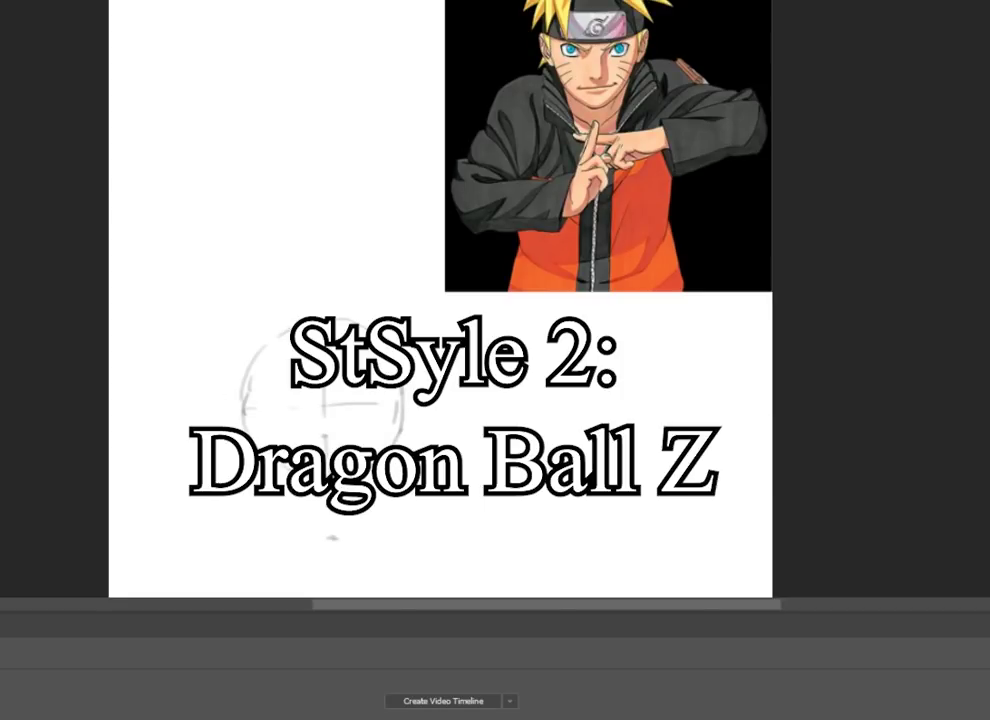
Step: Sketch the pointed jaw, slanted brows and angular eyes over the head guides, and flip the canvas horizontally
mouse_move(262, 495)
left_mouse_down()
mouse_move(336, 537)
mouse_move(323, 440)
mouse_move(250, 470)
mouse_move(313, 466)
left_mouse_up()
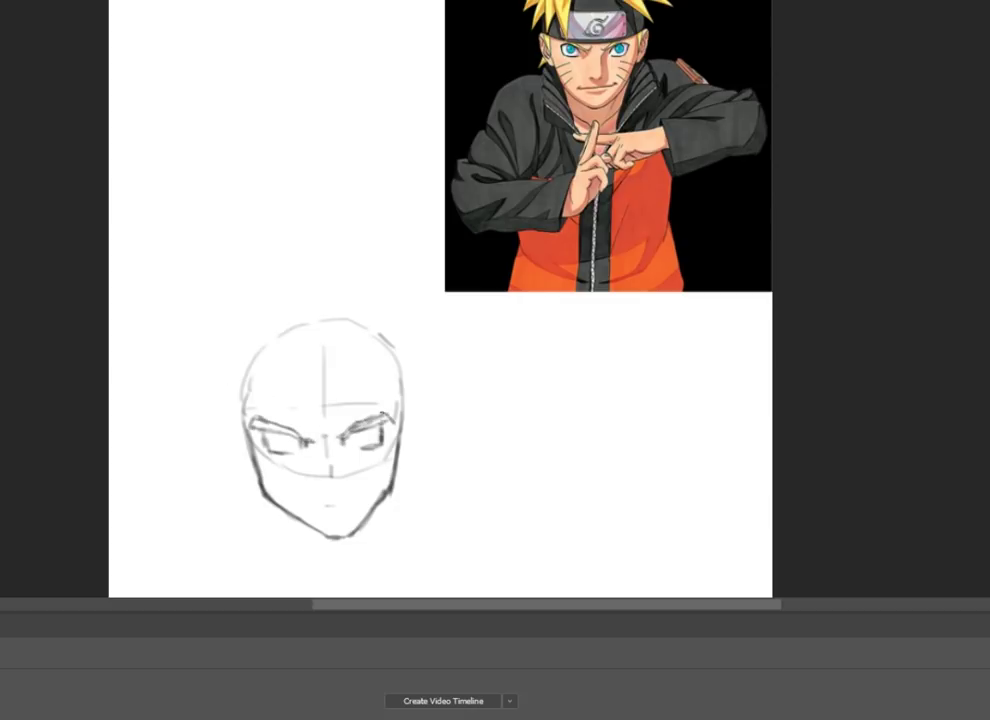
key("alt+l")
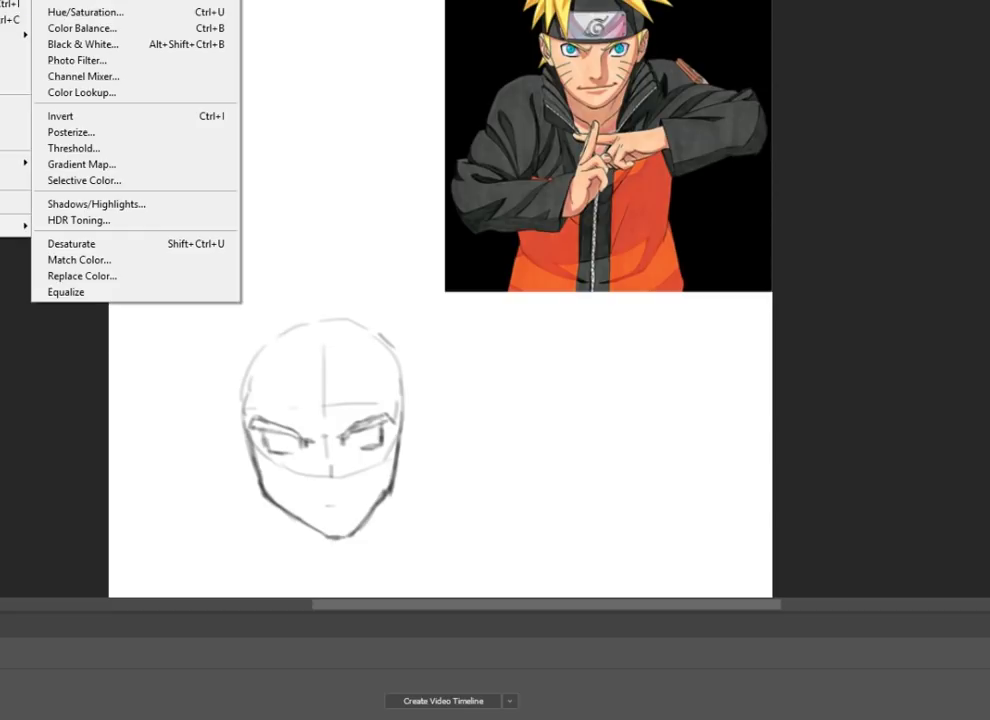
mouse_move(20, 34)
left_click(95, 106)
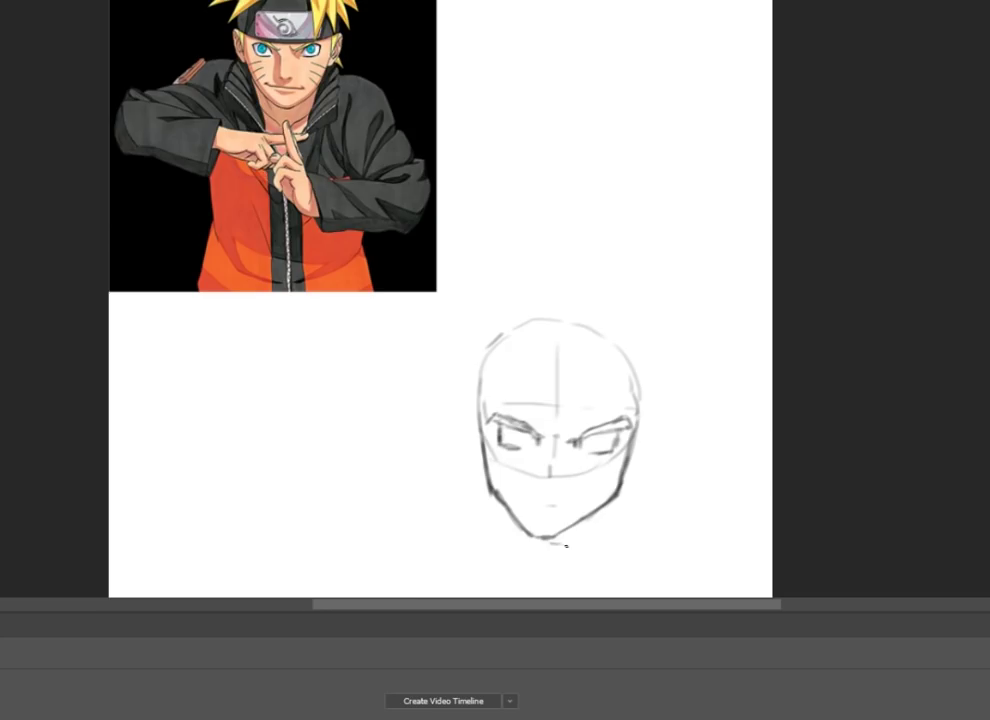
Step: Redraw the jawline more evenly down to the chin and rotate the head sketch by about -4.2°
key("ctrl+z")
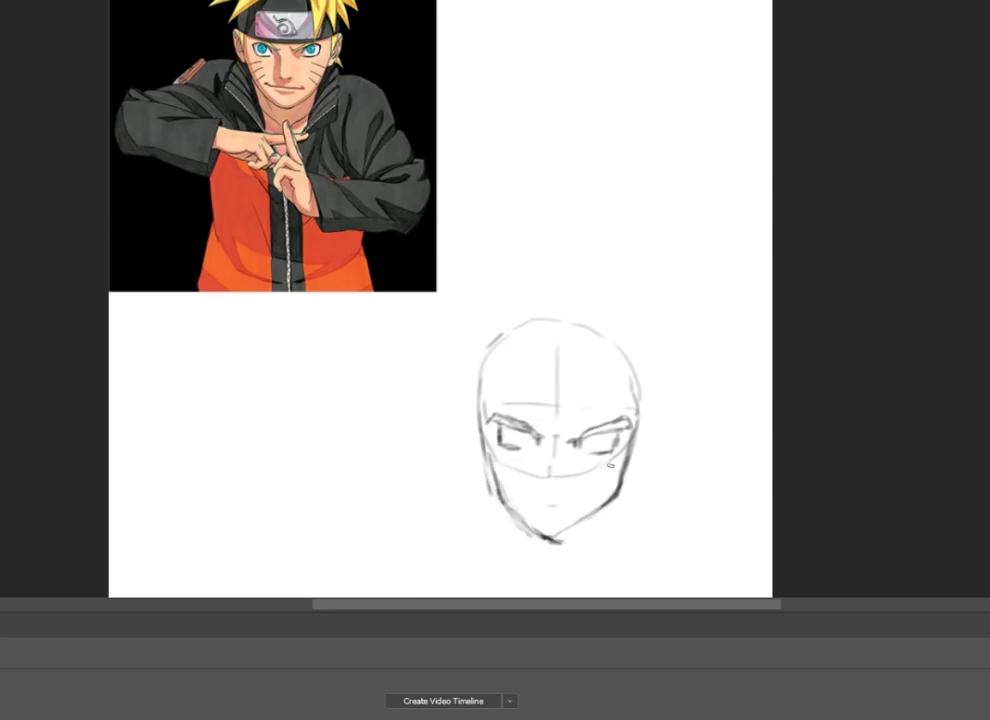
key("ctrl+z")
key("ctrl+t")
left_click_drag(683, 305, 676, 323)
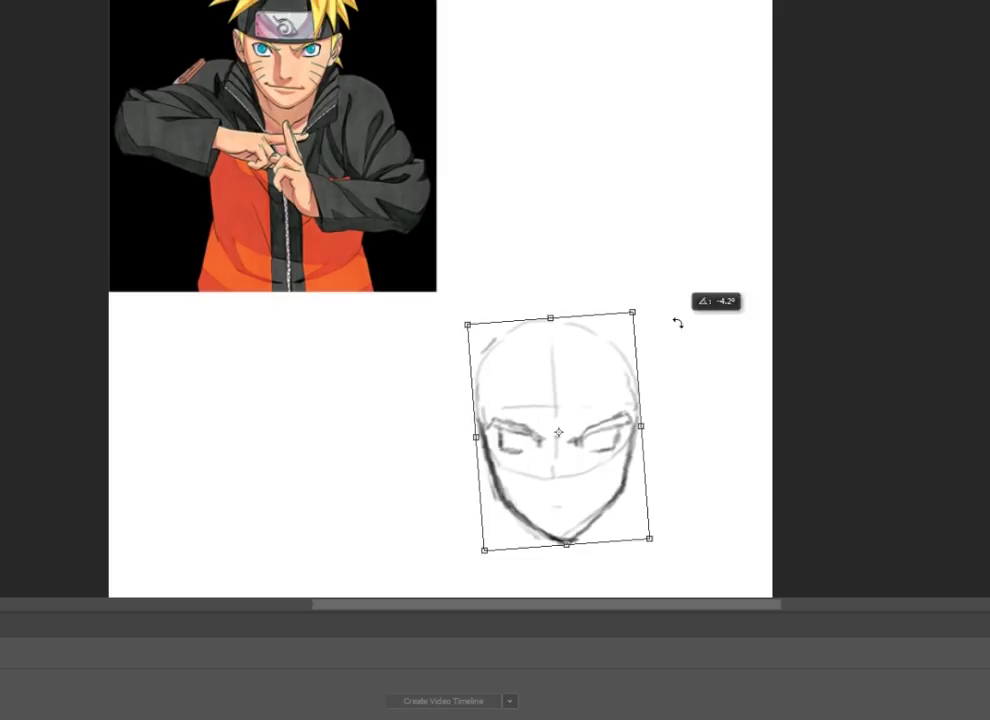
key("Escape")
Step: Darken the angry brows and eye outlines, and add irises, a straight nose and a short mouth line
key("ctrl+plus")
mouse_move(378, 333)
left_mouse_down()
mouse_move(468, 357)
mouse_move(570, 342)
mouse_move(635, 318)
left_mouse_up()
left_click_drag(520, 356, 640, 312)
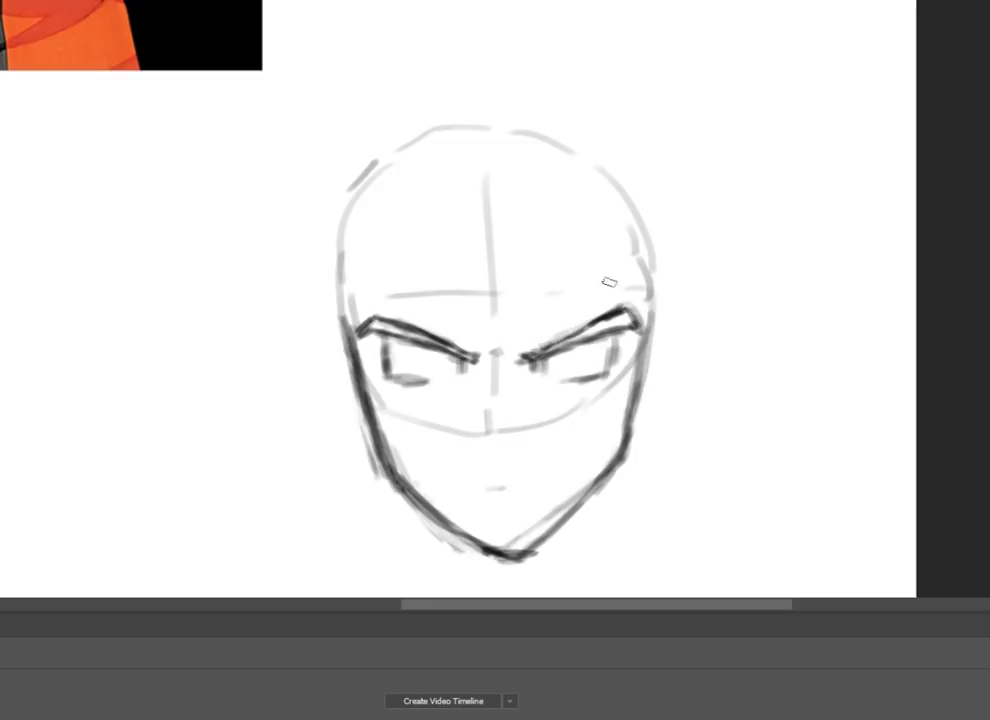
left_click_drag(384, 343, 389, 373)
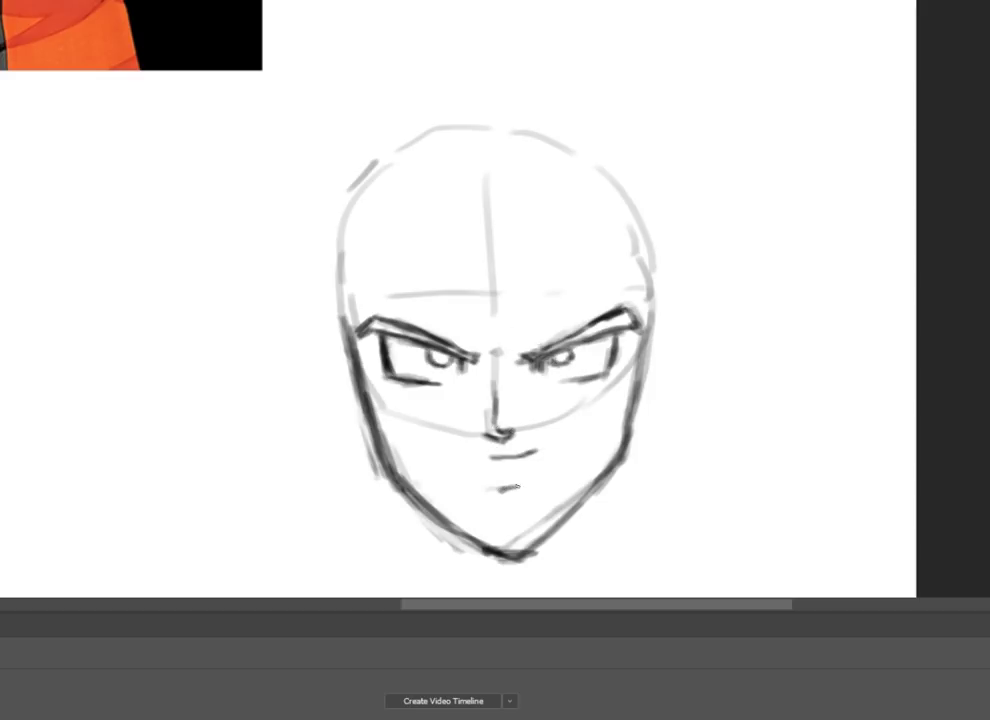
Step: Flip the canvas back and redraw the jaw with a higher chin, rotating the head sketch slightly
left_click(12, 66)
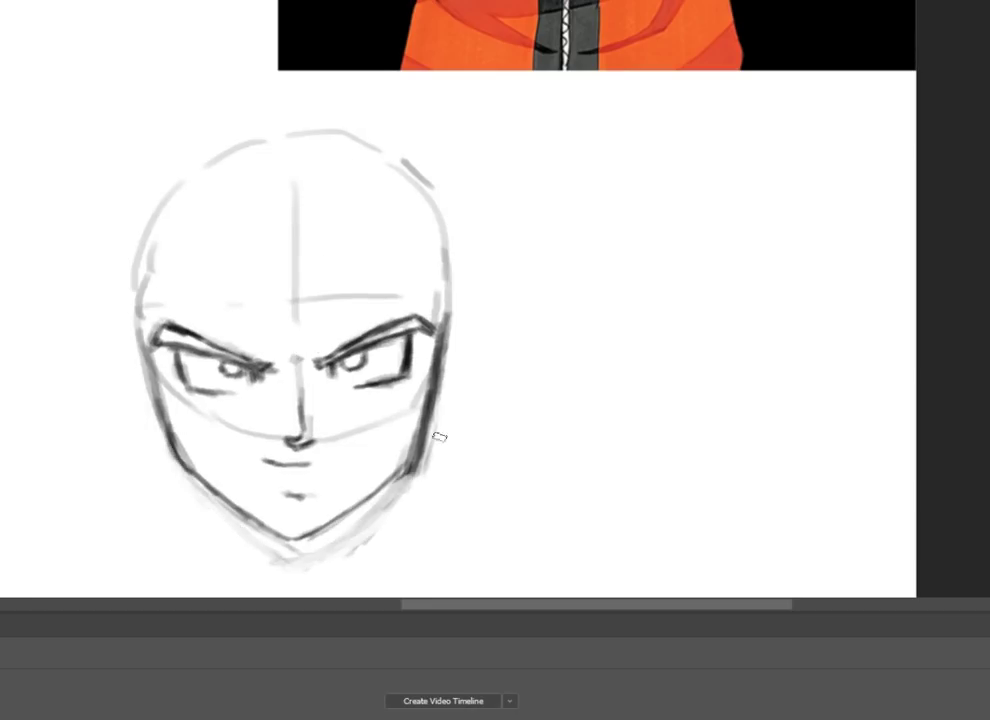
left_click_drag(150, 370, 215, 415)
left_click_drag(135, 300, 290, 540)
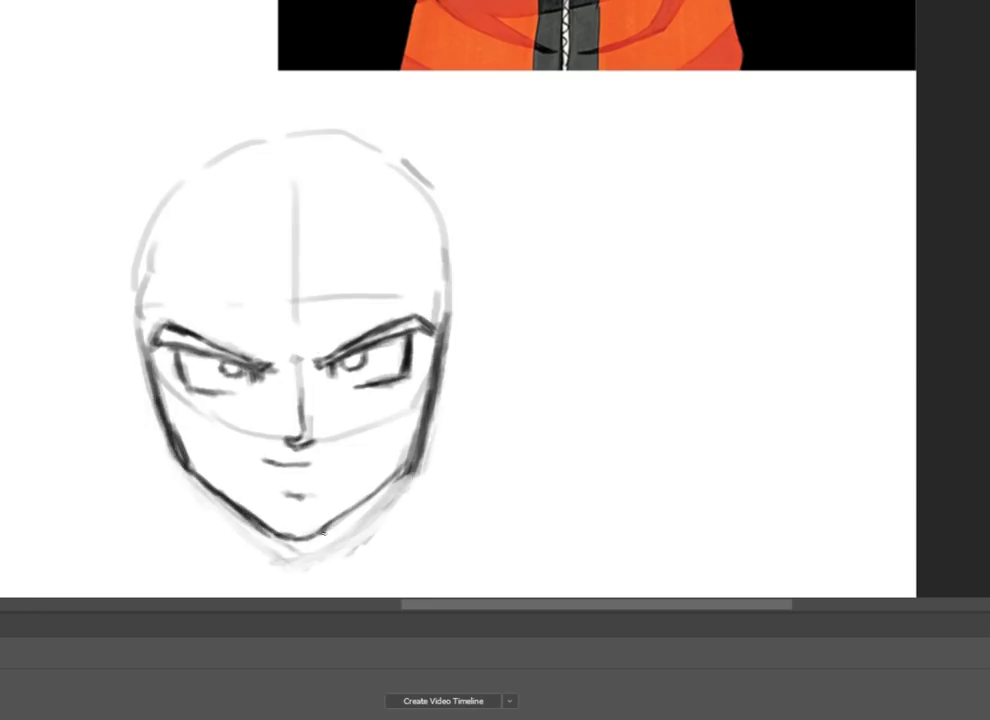
key("ctrl+t")
key("Escape")
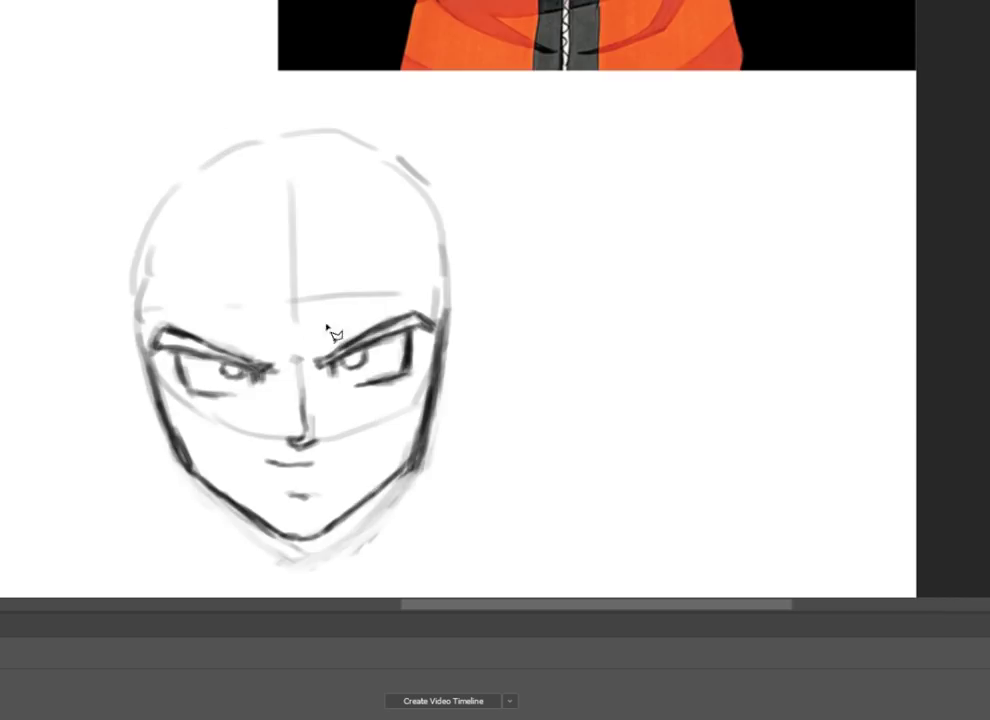
Step: Select the eye and brow on the right half of the face with a polygonal lasso and adjust their placement slightly
left_click(307, 325)
left_click(438, 299)
left_click(410, 405)
left_click(315, 392)
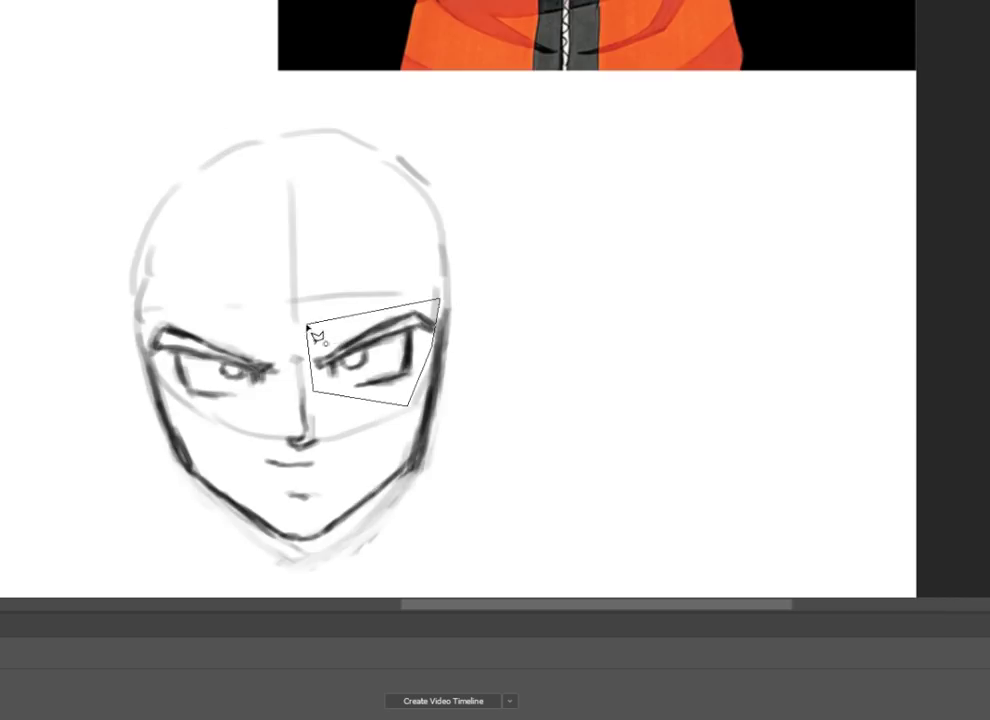
left_click(307, 325)
key("ctrl+d")
Step: Draw the headband's curved lower edge just above the brows and its straight upper edge across the forehead
key("ctrl+minus")
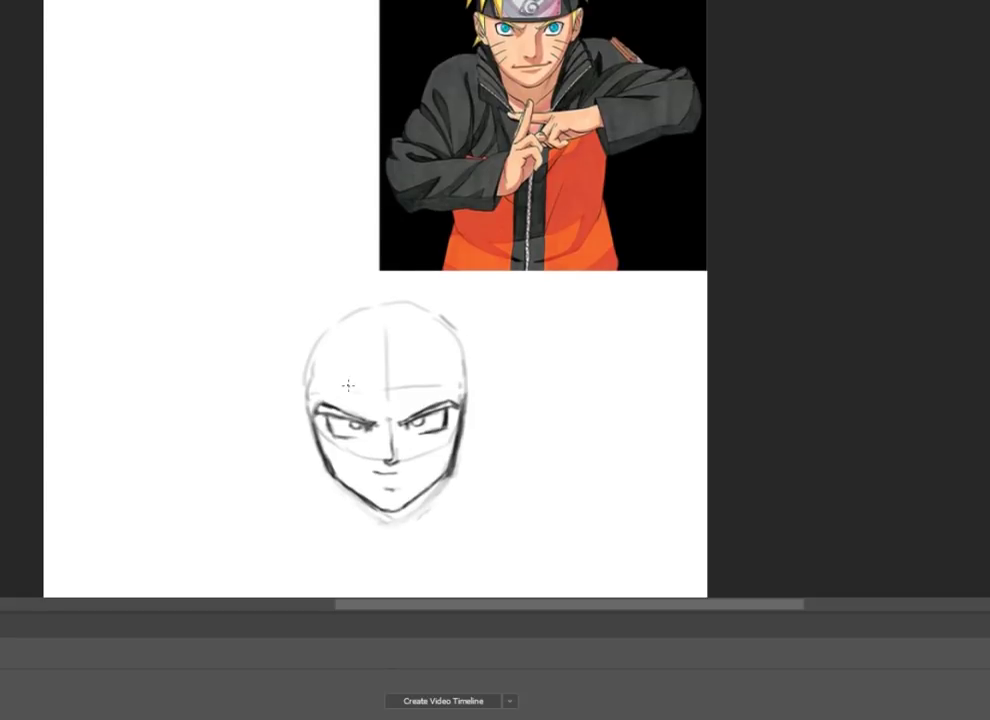
left_click_drag(305, 394, 463, 392)
left_click_drag(356, 351, 430, 350)
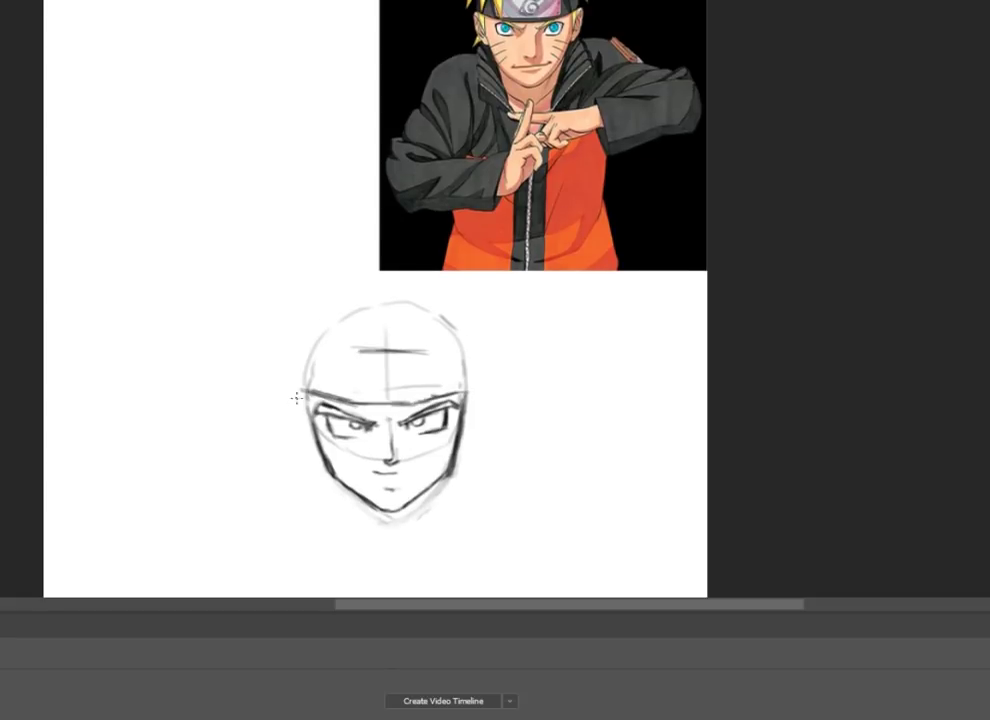
Step: Sketch pointed ears on both sides of the head and jagged sideburns below them
left_click_drag(304, 405, 296, 417)
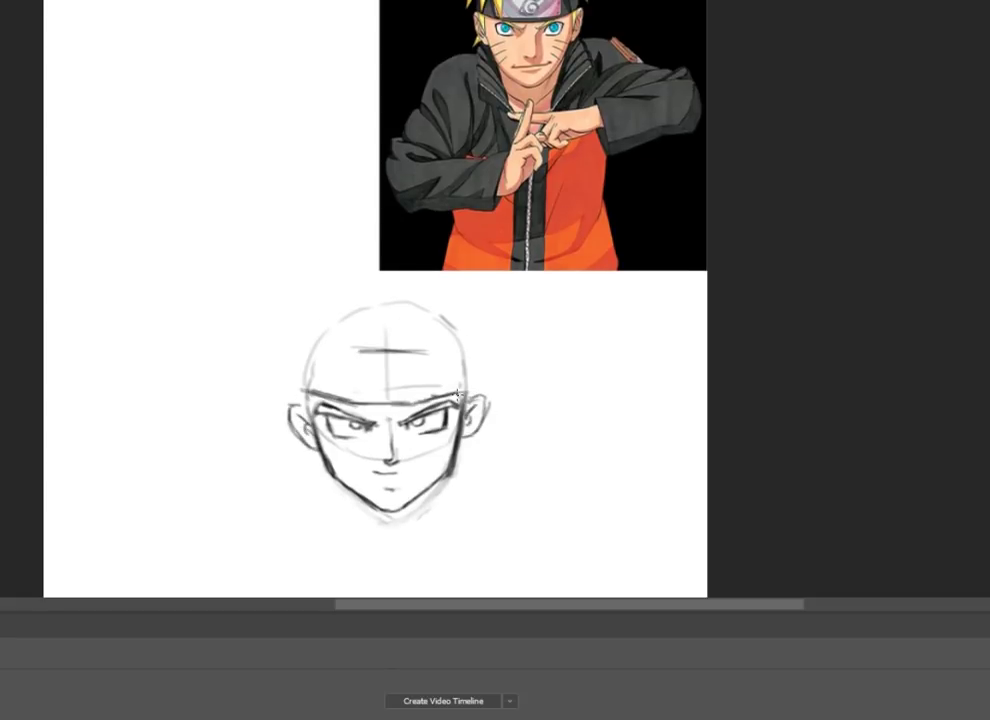
left_click_drag(312, 455, 322, 482)
left_click_drag(462, 450, 468, 478)
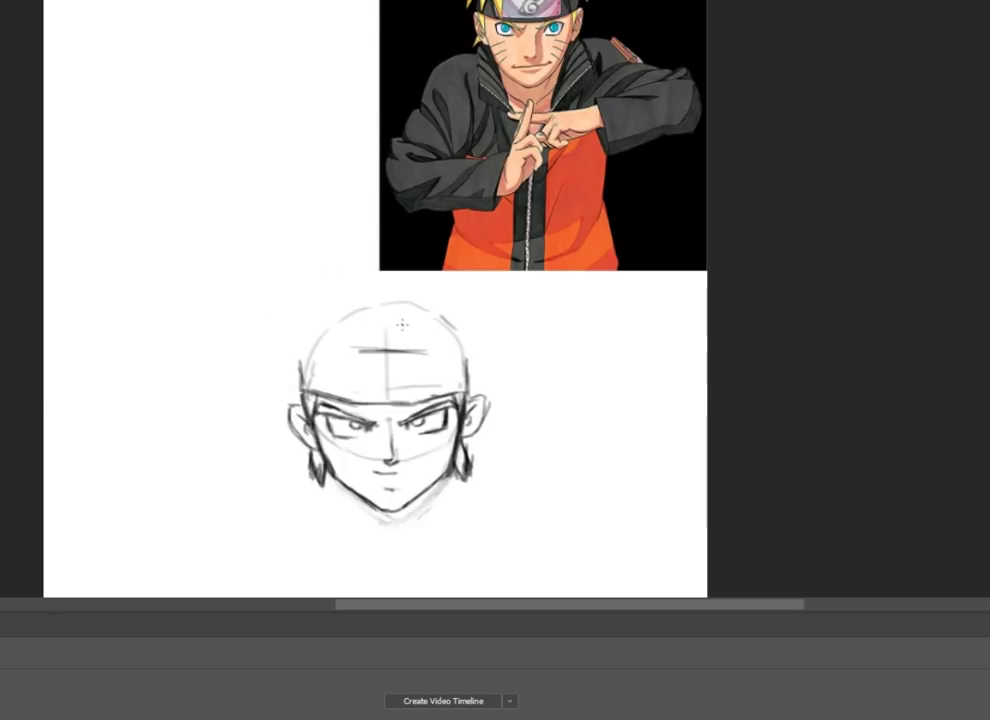
Step: Sketch large spiky hair around the crown and both sides, with pointed bangs framing the headband
mouse_move(445, 330)
left_mouse_down()
mouse_move(468, 382)
mouse_move(490, 380)
left_mouse_up()
scroll(420, 330, "up", 3)
mouse_move(345, 372)
left_mouse_down()
mouse_move(410, 352)
mouse_move(495, 355)
left_mouse_up()
left_click_drag(470, 400, 500, 458)
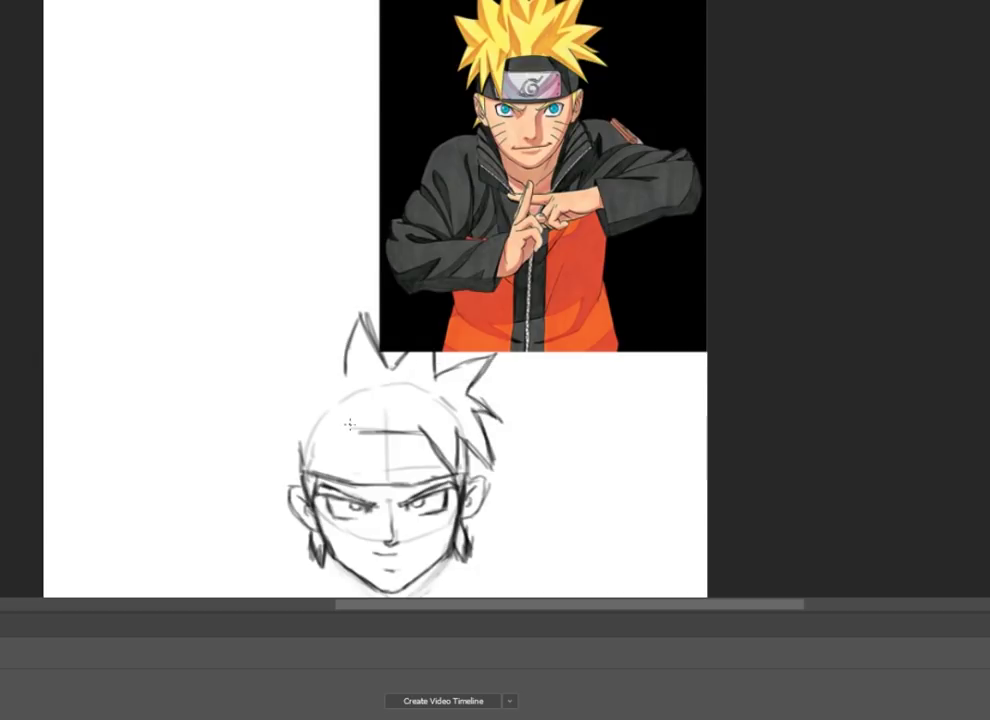
mouse_move(355, 430)
left_mouse_down()
mouse_move(345, 470)
mouse_move(320, 495)
left_mouse_up()
mouse_move(320, 445)
left_mouse_down()
mouse_move(300, 485)
mouse_move(296, 323)
left_mouse_up()
left_click_drag(300, 382, 256, 368)
mouse_move(296, 323)
left_mouse_down()
mouse_move(312, 378)
mouse_move(280, 430)
mouse_move(300, 480)
left_mouse_up()
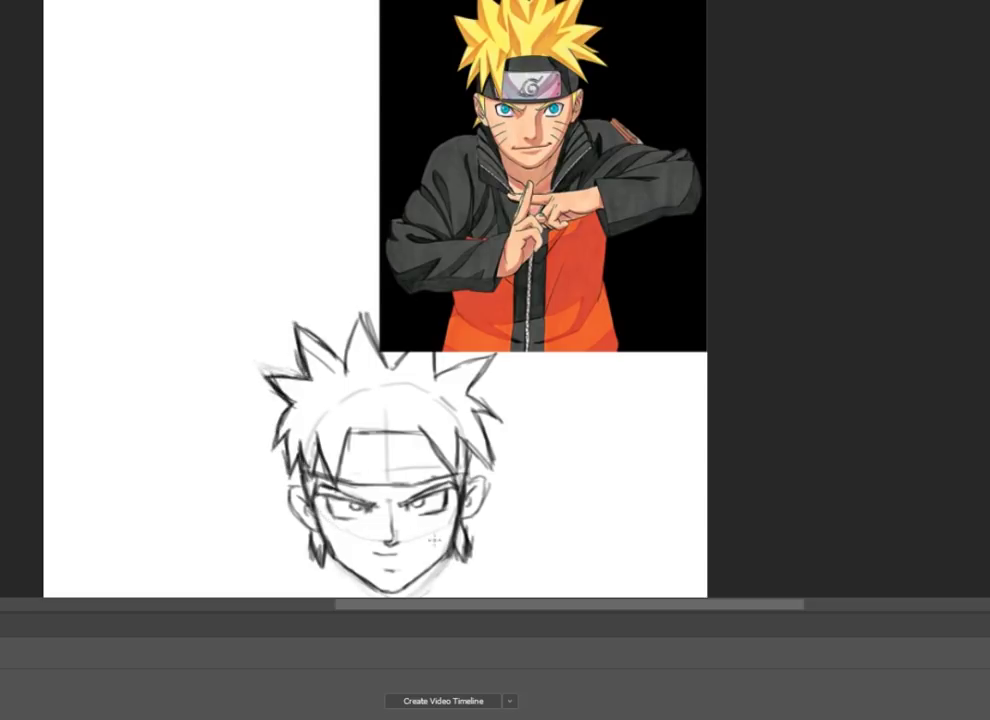
Step: Add whisker marks to both cheeks and sketch the neck and jacket collar below the jaw
left_click_drag(349, 549, 425, 540)
key("ctrl+minus")
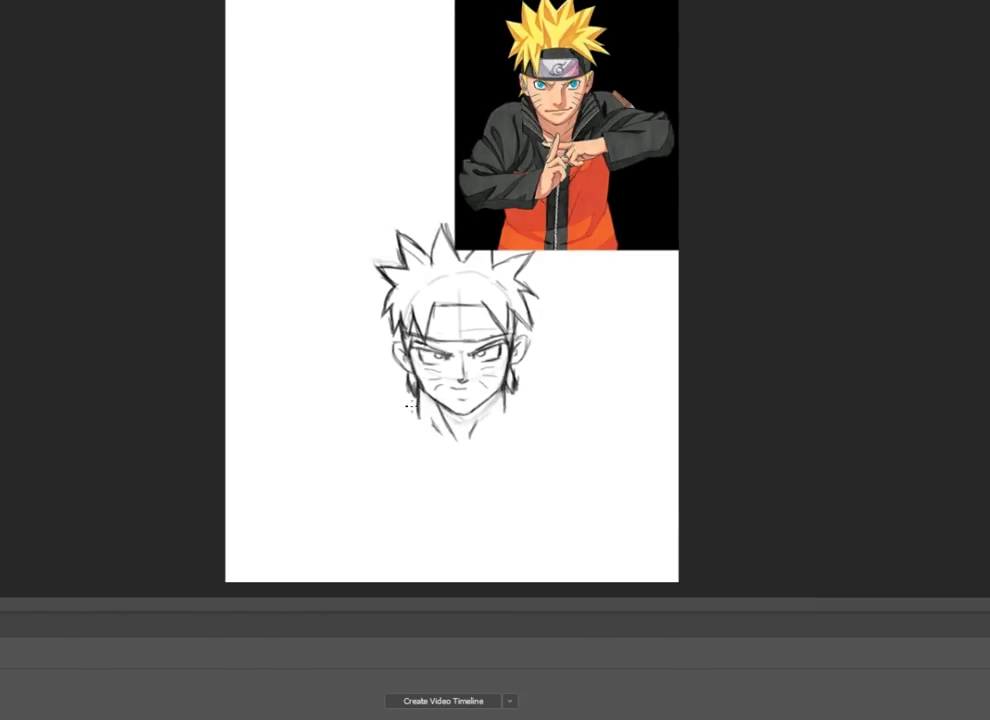
left_click_drag(410, 396, 445, 485)
left_click_drag(386, 424, 440, 480)
mouse_move(512, 398)
left_mouse_down()
mouse_move(497, 470)
mouse_move(505, 445)
left_mouse_up()
mouse_move(405, 298)
left_mouse_down()
mouse_move(390, 365)
mouse_move(392, 335)
left_mouse_up()
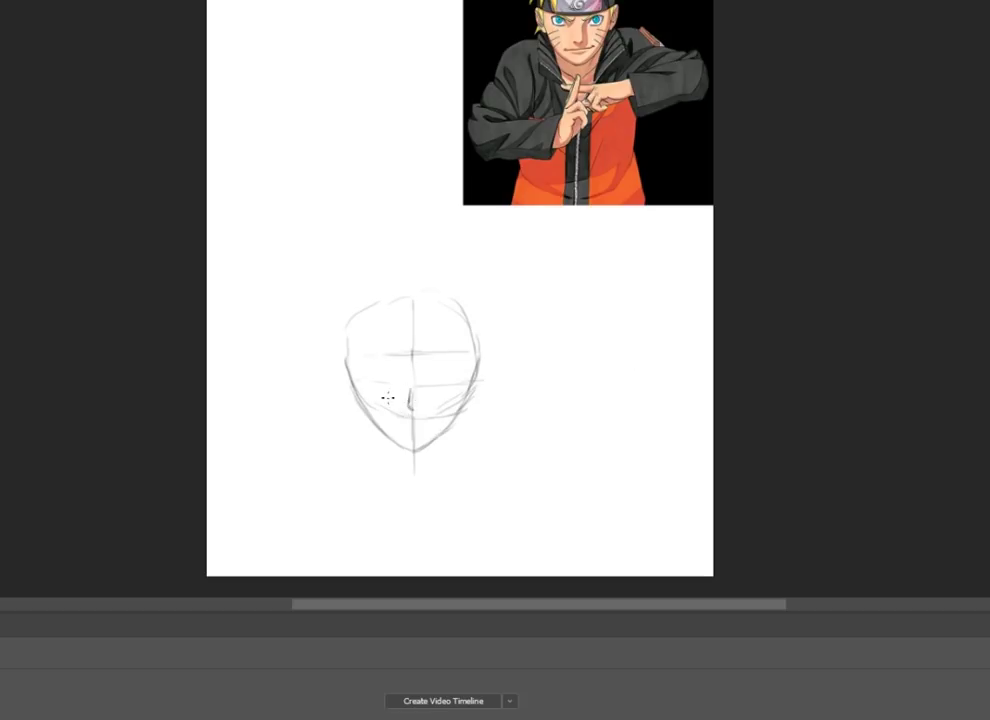
Step: Draw a wide smile beneath the nose of the new head and darken the left jawline
scroll(388, 397, "up", 1)
left_click_drag(395, 490, 455, 479)
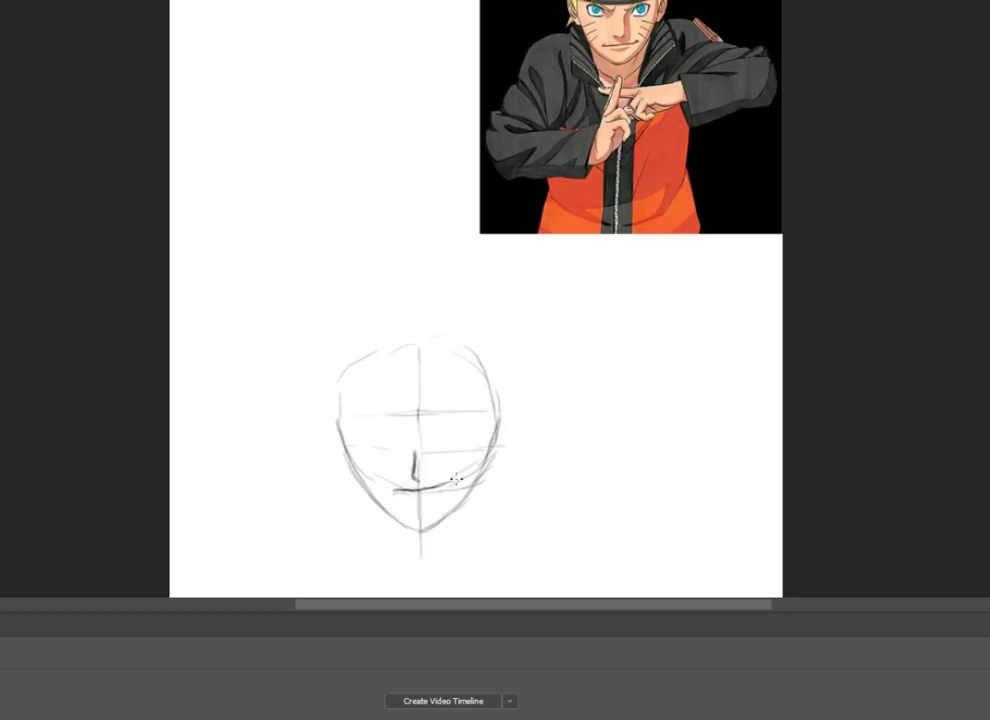
left_click_drag(337, 421, 412, 526)
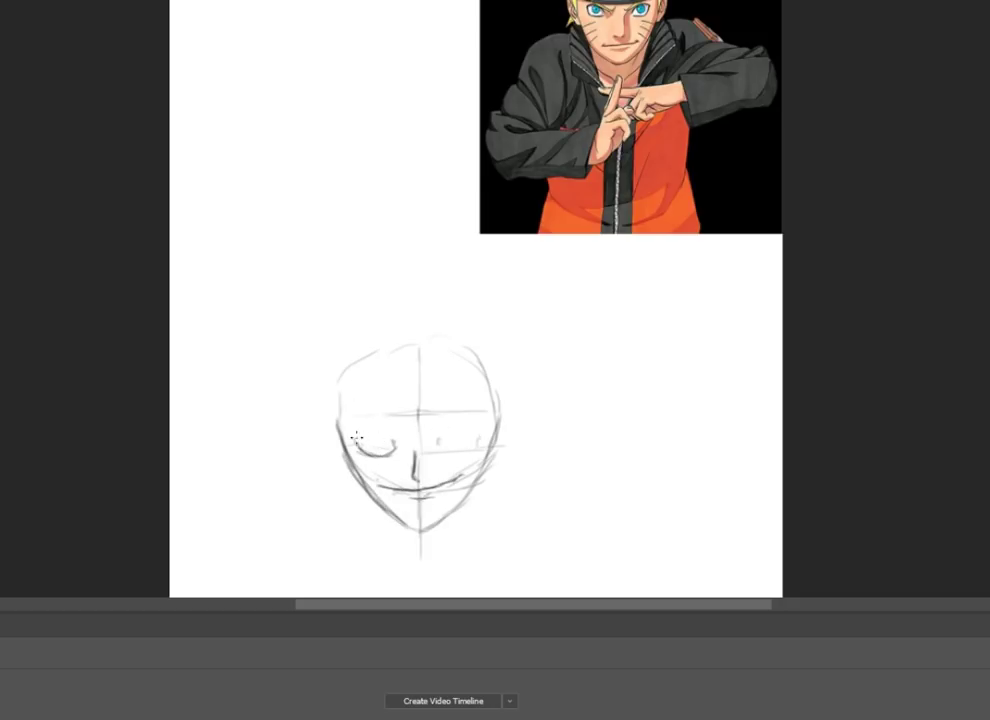
Step: Draw round eyes with small pupils and slanted brows, and even out the jawline by flipping the canvas horizontally and back
left_click_drag(438, 445, 462, 425)
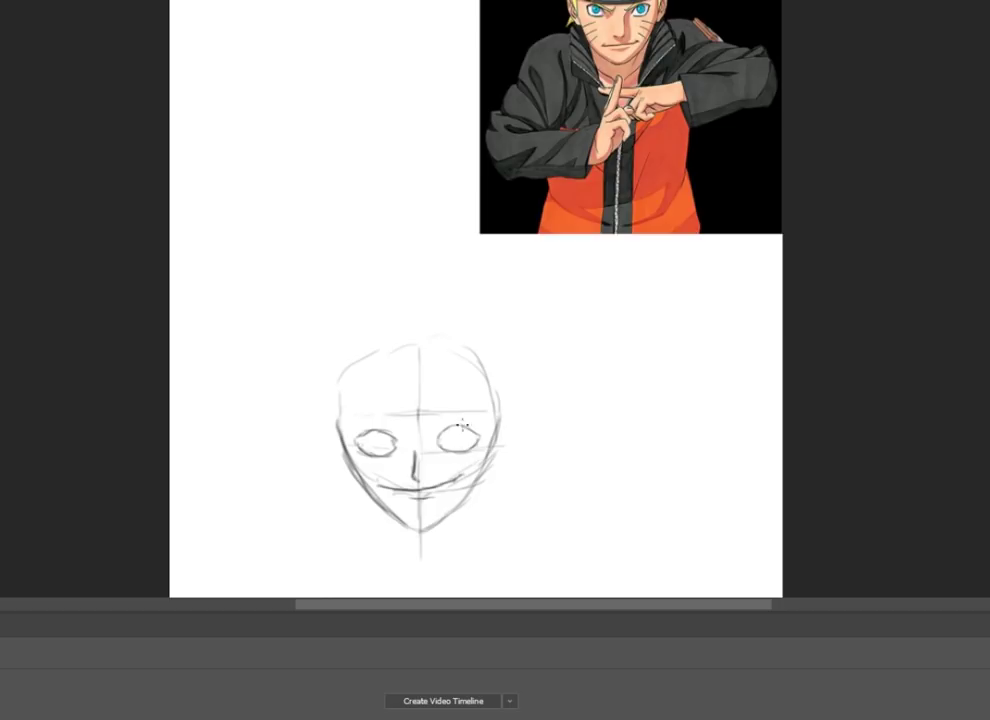
left_click(380, 443)
left_click_drag(356, 412, 395, 430)
left_click(95, 106)
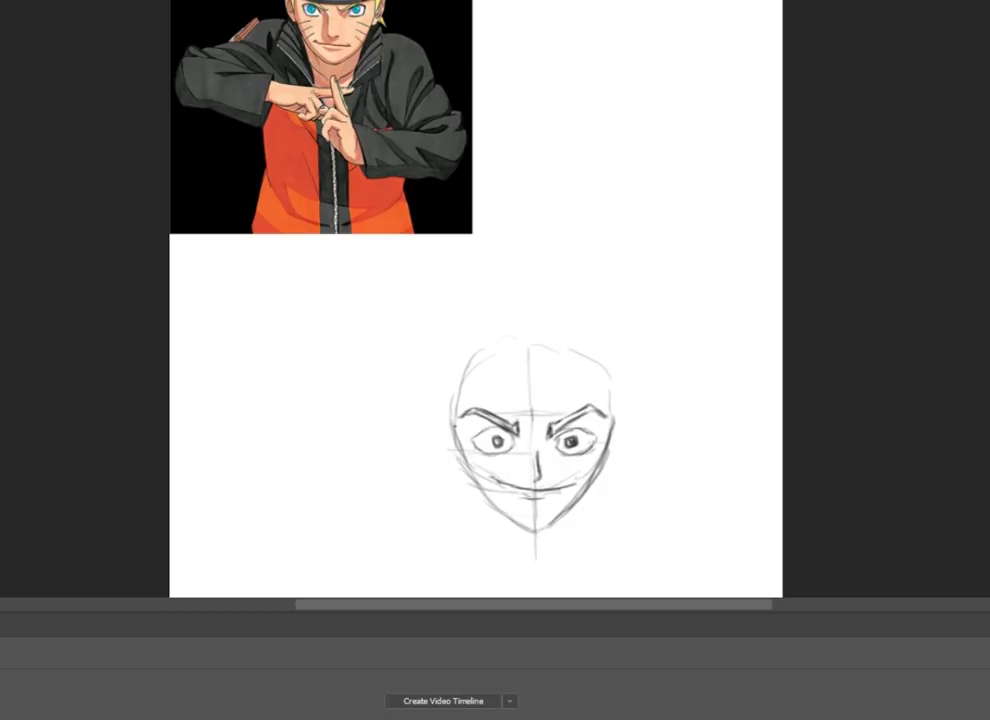
left_click(15, 33)
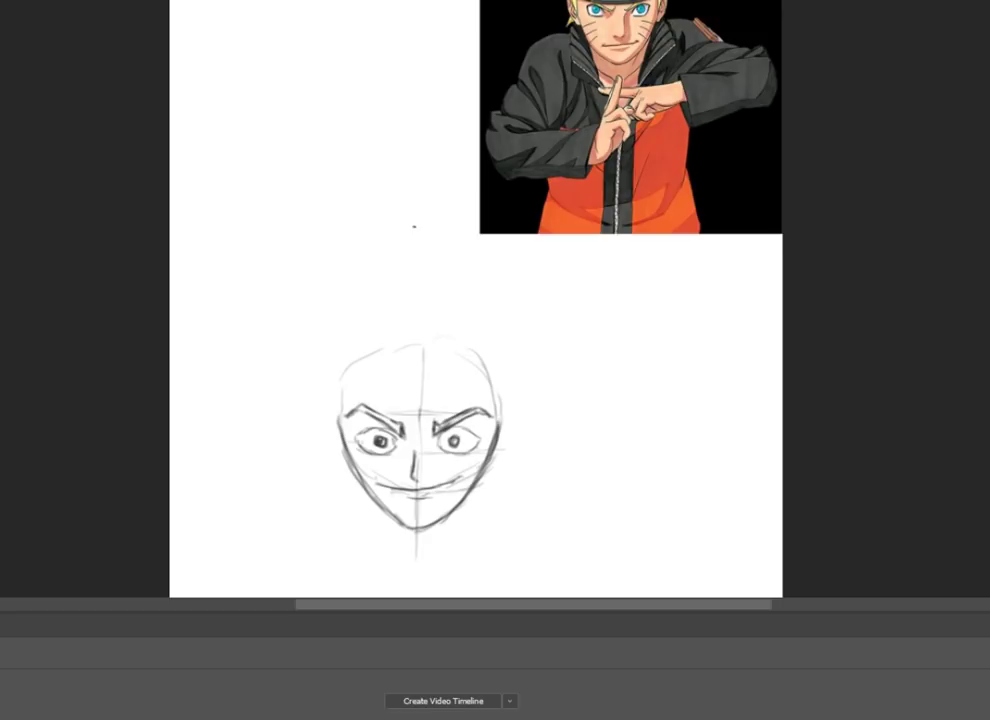
Step: Sketch large round ears on both sides of the head, with short hair strands above and below them
left_click_drag(323, 446, 340, 458)
left_click_drag(498, 410, 500, 452)
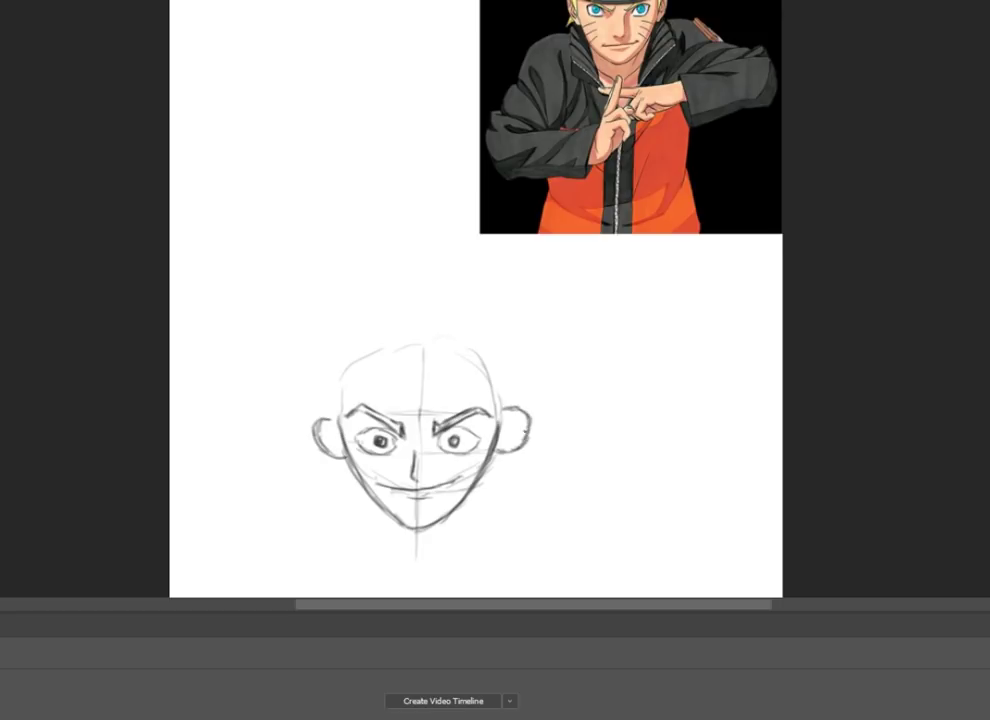
left_click_drag(328, 400, 331, 420)
left_click_drag(508, 390, 504, 425)
left_click_drag(345, 455, 355, 503)
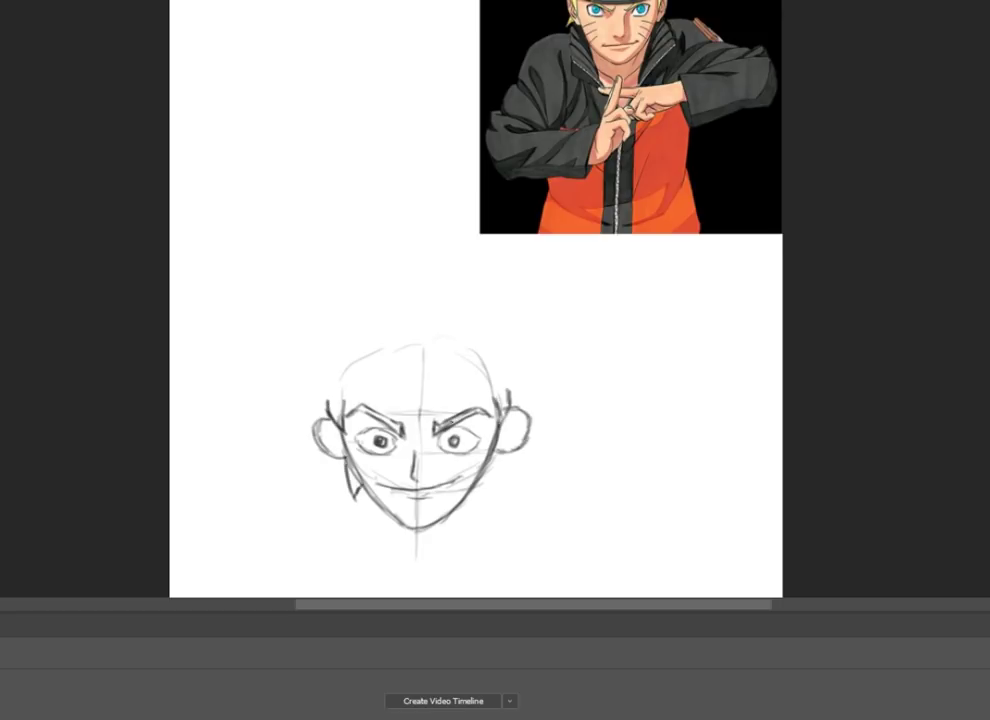
left_click_drag(499, 454, 488, 489)
Step: Draw both sides of the neck and the headband's curved lower edge across the forehead
left_click_drag(381, 505, 378, 551)
left_click_drag(450, 506, 460, 548)
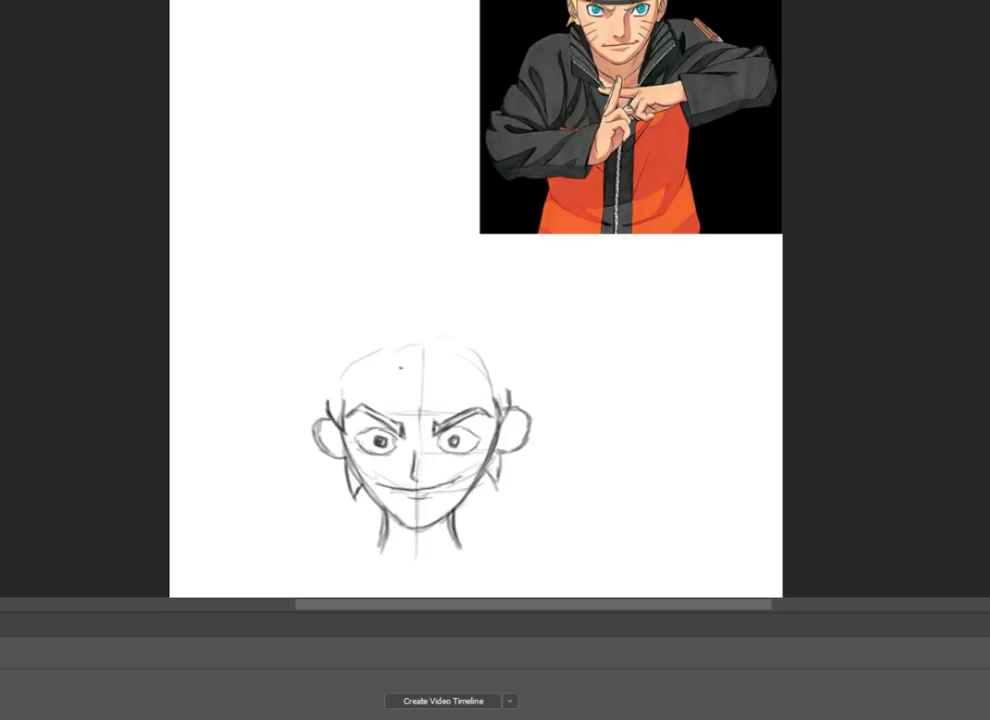
mouse_move(330, 403)
left_mouse_down()
mouse_move(398, 408)
mouse_move(508, 390)
left_mouse_up()
Step: Sketch the headband's flat upper edge with jagged bangs hanging over it on both sides
scroll(507, 372, "up", 1)
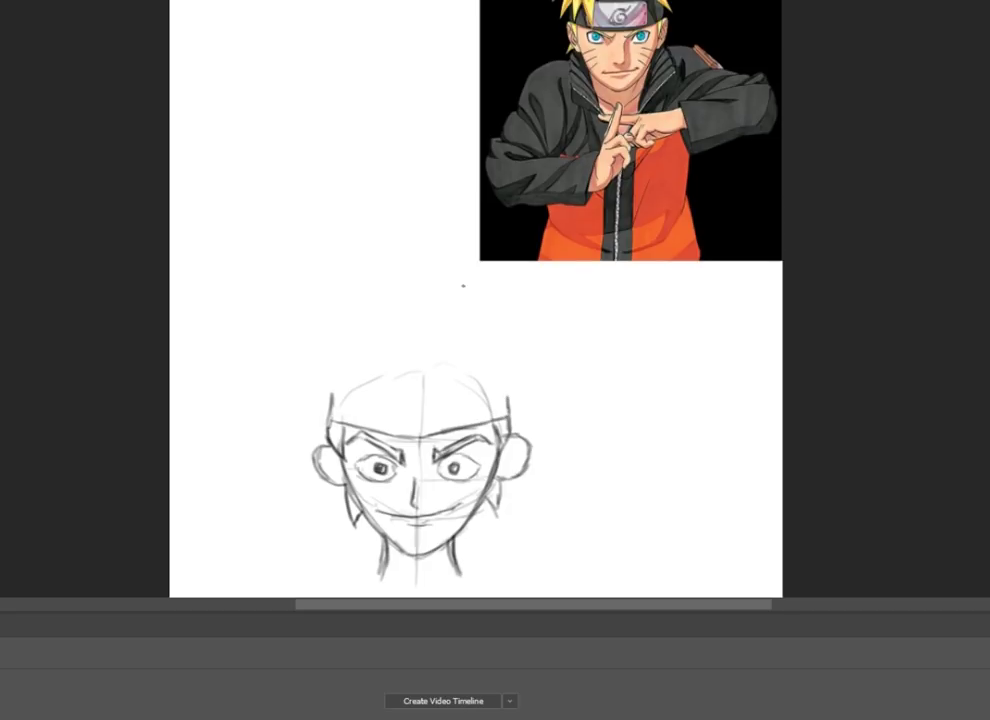
left_click_drag(440, 371, 525, 418)
left_click_drag(343, 420, 355, 385)
left_click_drag(360, 410, 390, 376)
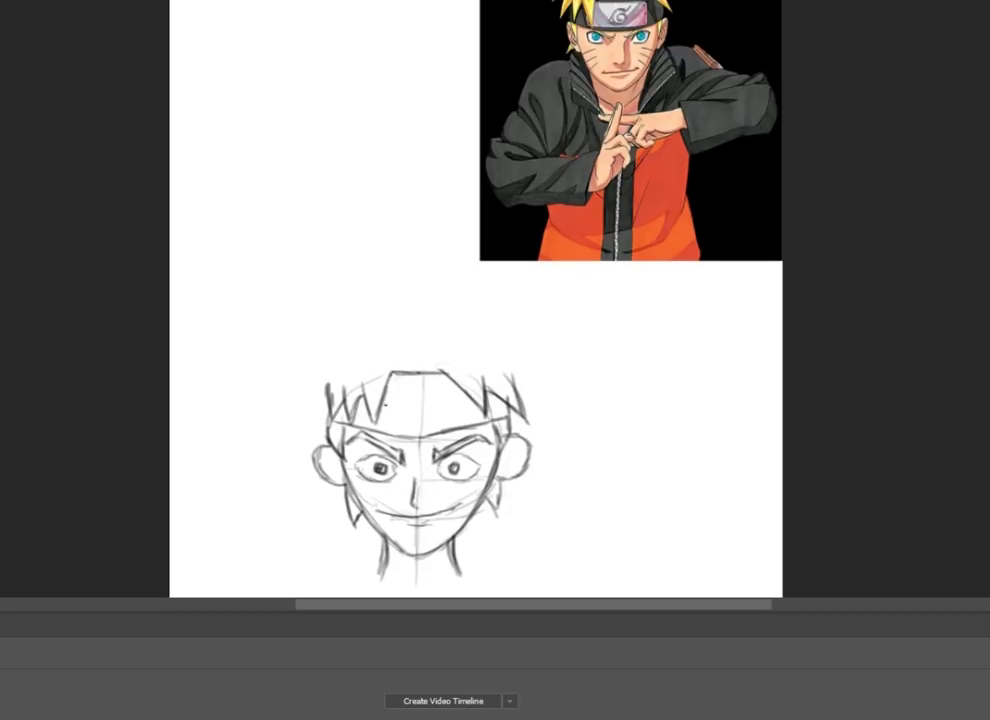
Step: Draw the large pointed hair spikes around the crown and down both sides of the head
scroll(373, 300, "down", 2)
scroll(373, 300, "up", 1)
mouse_move(383, 325)
left_mouse_down()
mouse_move(402, 275)
mouse_move(430, 318)
left_mouse_up()
mouse_move(430, 318)
left_mouse_down()
mouse_move(467, 285)
mouse_move(535, 352)
left_mouse_up()
left_click_drag(535, 352, 500, 395)
mouse_move(321, 384)
left_mouse_down()
mouse_move(310, 420)
mouse_move(330, 350)
mouse_move(385, 324)
left_mouse_up()
left_click_drag(300, 340, 330, 360)
Step: Redraw the right ear smaller, and darken the left ear and the jagged sideburns on both sides
scroll(521, 362, "up", 1)
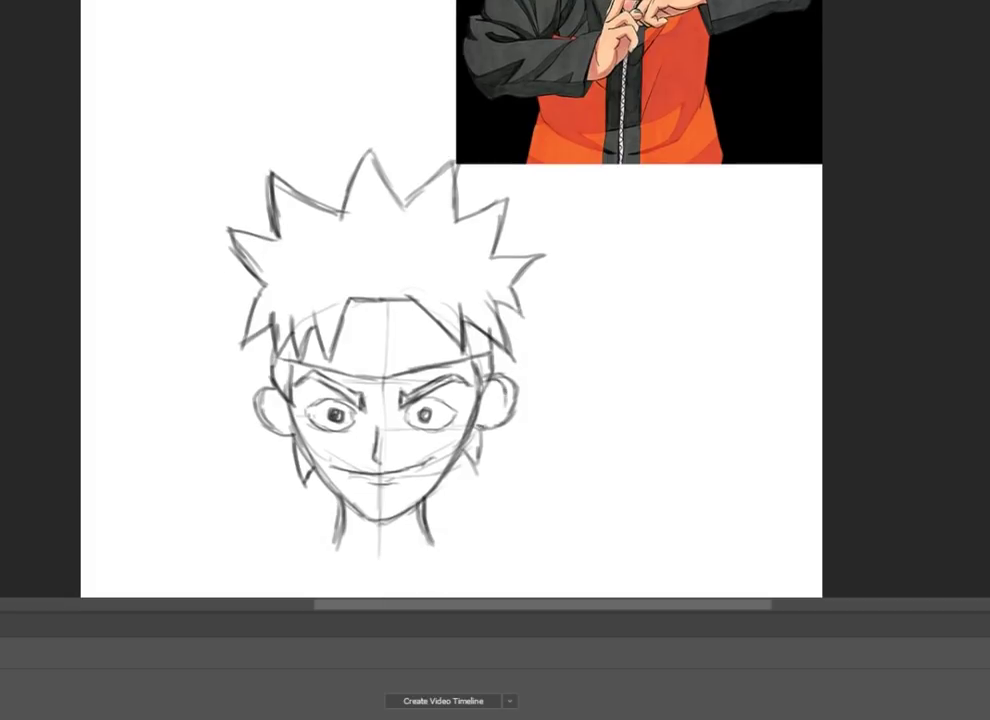
mouse_move(483, 360)
left_mouse_down()
mouse_move(485, 424)
mouse_move(471, 471)
left_mouse_up()
left_click_drag(280, 388, 290, 432)
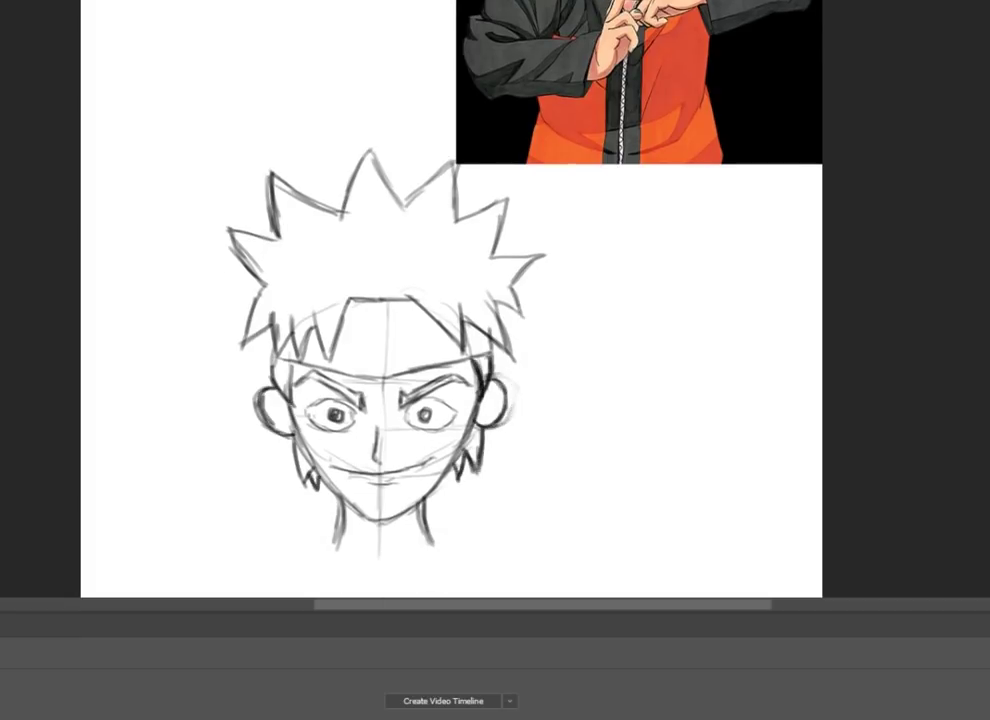
Step: Sketch the open jacket collar flaring out from both sides of the neck, with a small notch at the throat
key("ctrl+minus")
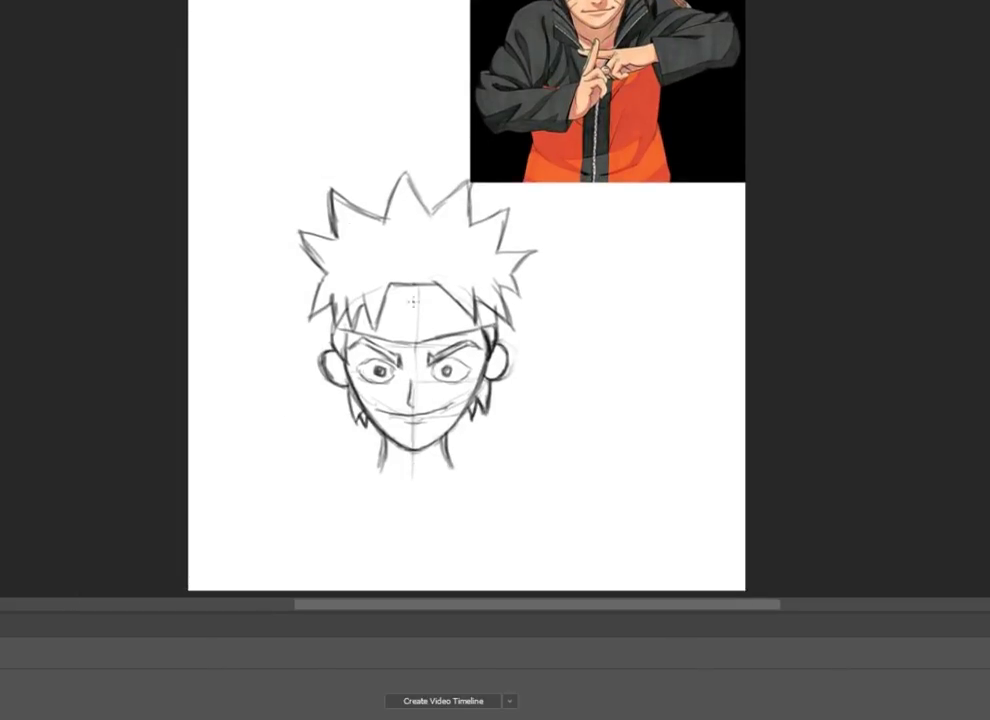
left_click_drag(440, 450, 475, 476)
mouse_move(345, 478)
left_mouse_down()
mouse_move(392, 527)
mouse_move(384, 450)
mouse_move(383, 510)
left_mouse_up()
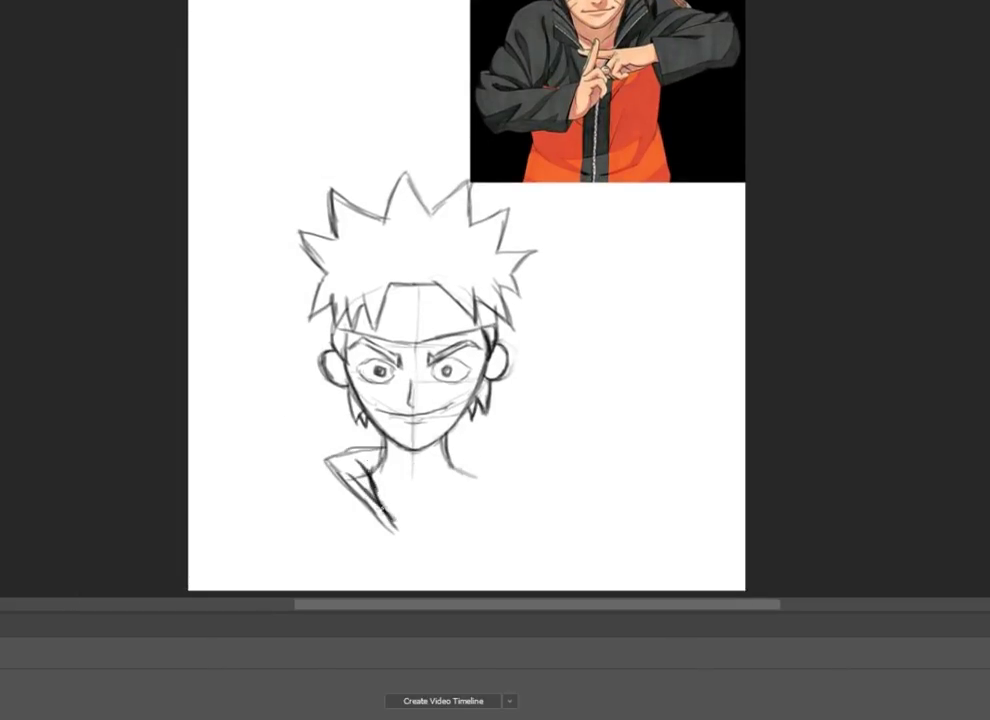
left_click_drag(455, 468, 452, 510)
mouse_move(497, 445)
left_mouse_down()
mouse_move(471, 466)
mouse_move(417, 508)
left_mouse_up()
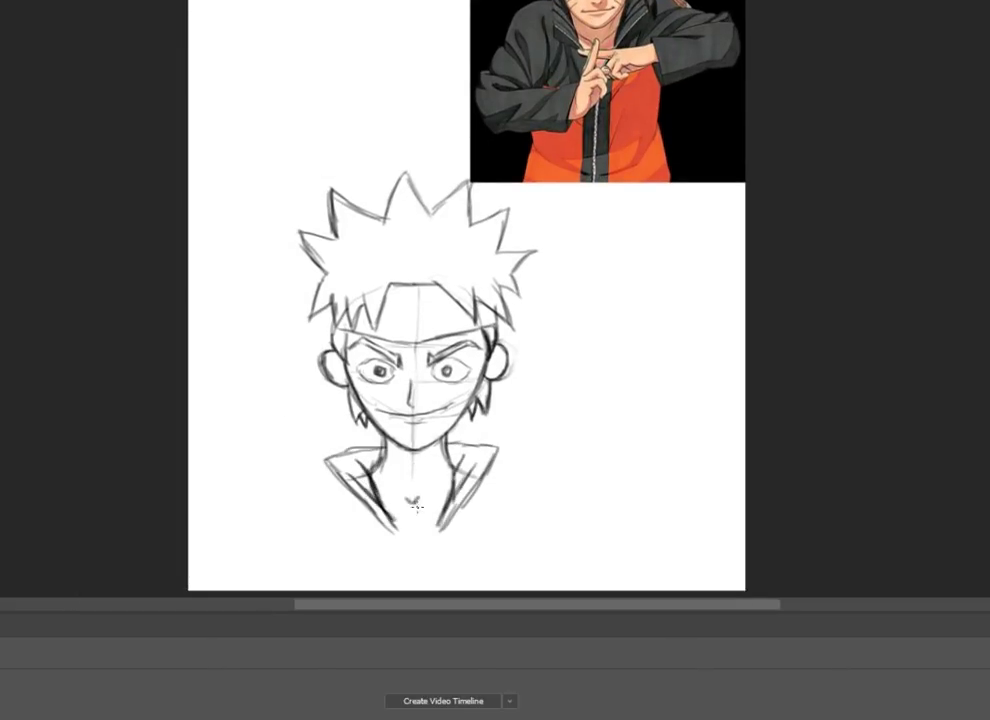
key("ctrl+plus")
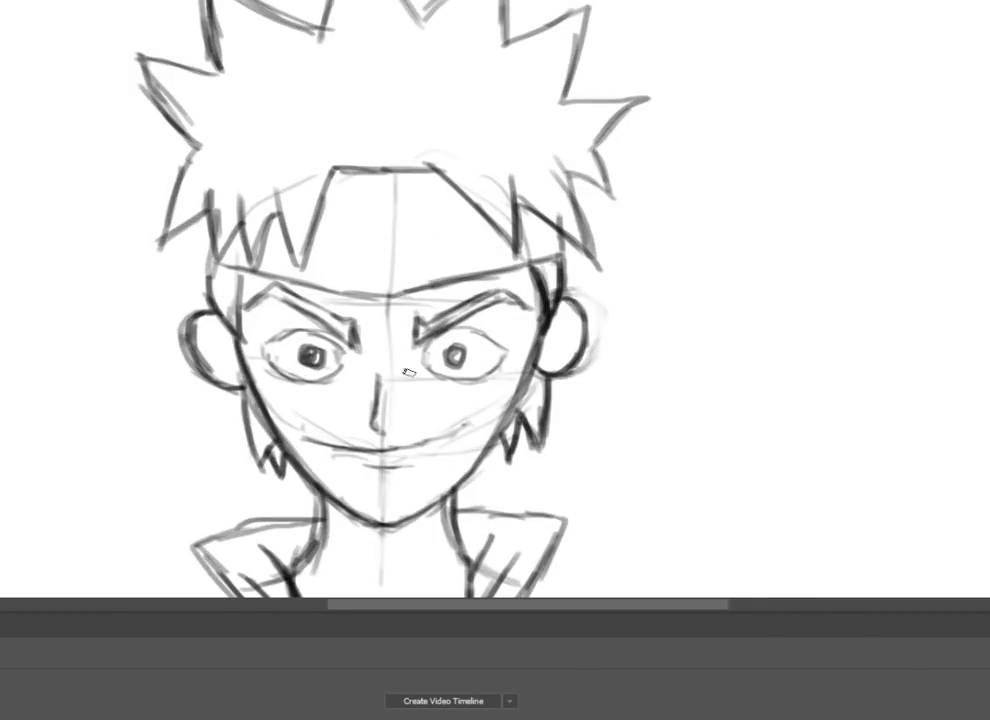
Step: Darken the pupils, eye outlines, headband's lower edge and smile, and clean up the line under the lower lip
mouse_move(268, 348)
left_mouse_down()
mouse_move(340, 340)
mouse_move(318, 360)
mouse_move(335, 376)
mouse_move(318, 358)
left_mouse_up()
left_click_drag(212, 264, 388, 292)
left_click_drag(300, 438, 468, 428)
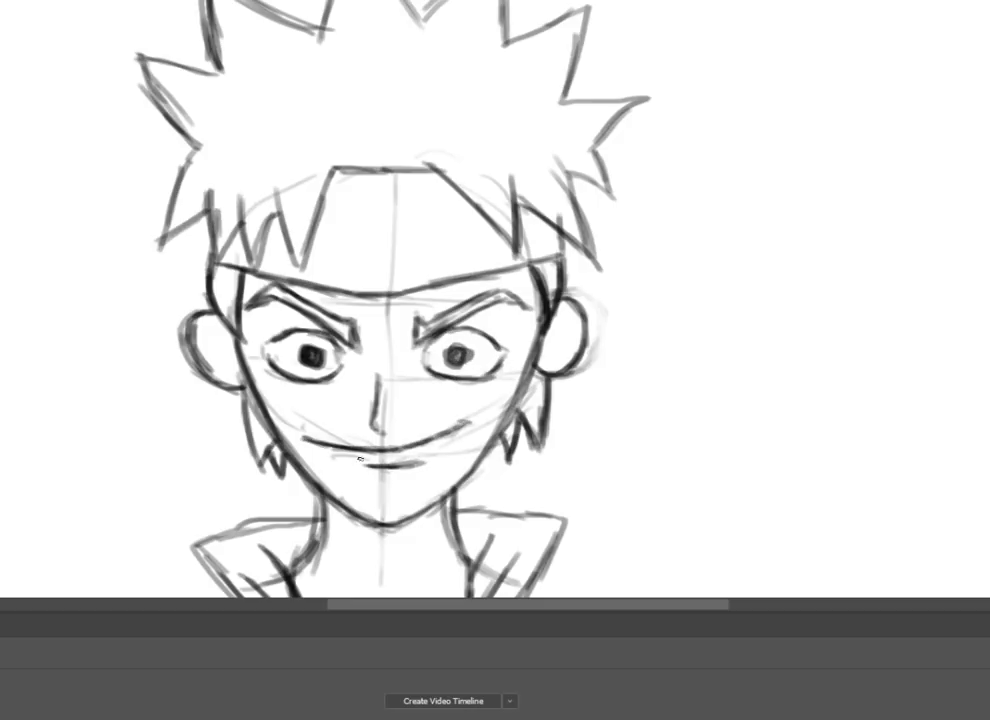
left_click_drag(420, 458, 352, 463)
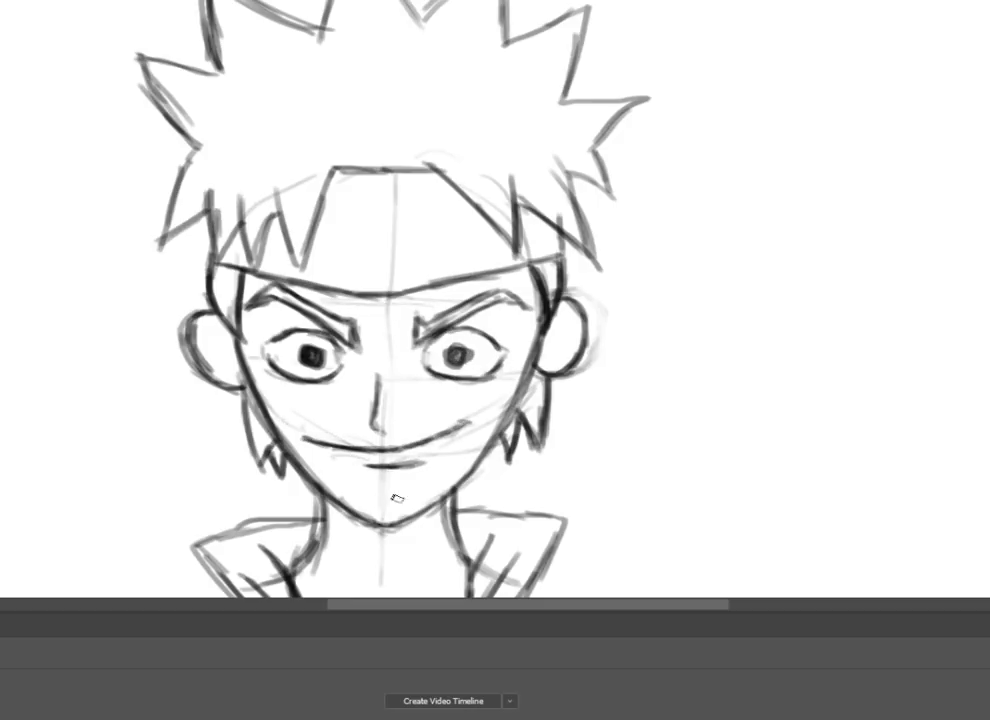
Step: Draw three short whisker marks on each cheek and darken them
left_click_drag(435, 398, 475, 392)
left_click_drag(433, 405, 478, 403)
left_click_drag(435, 413, 472, 412)
left_click_drag(318, 398, 278, 392)
left_click_drag(318, 407, 276, 408)
left_click_drag(320, 416, 282, 423)
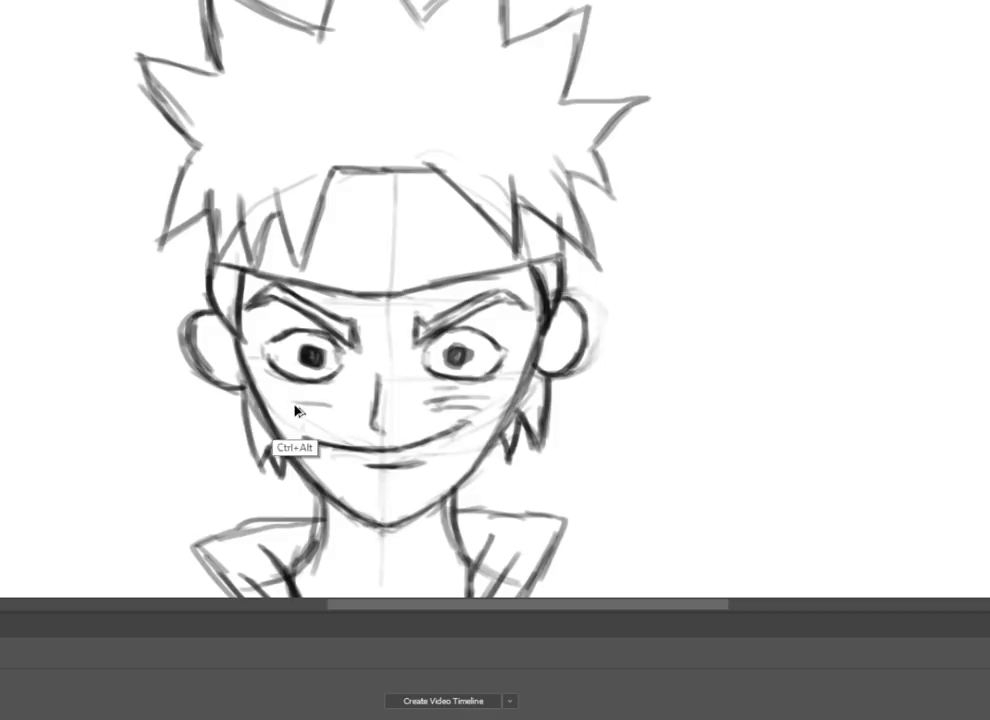
left_click_drag(475, 392, 447, 407)
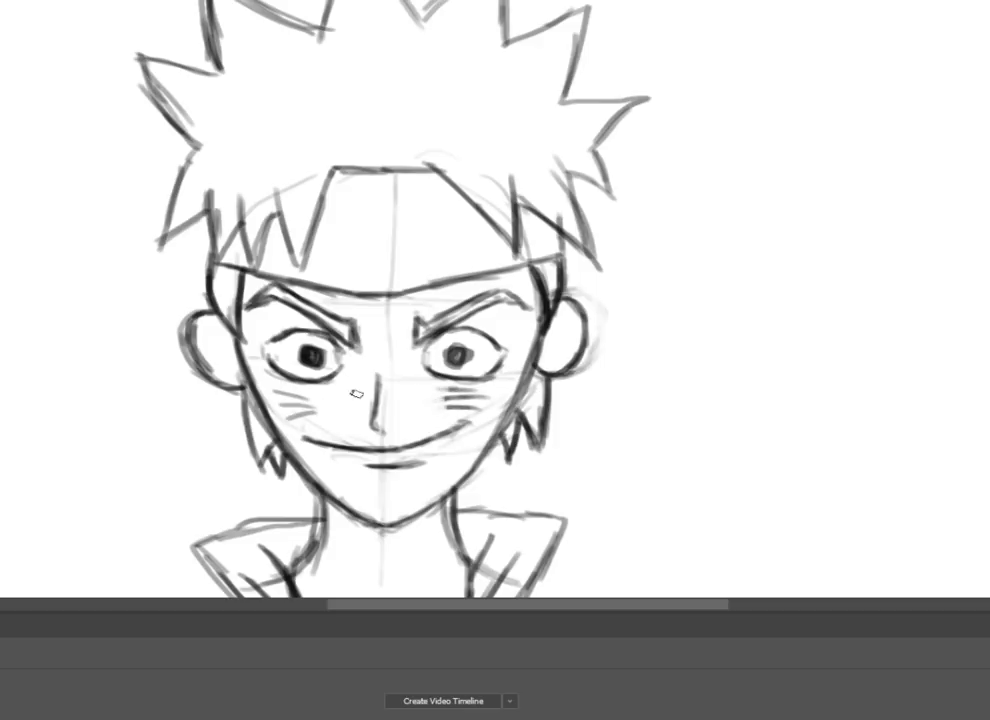
left_click_drag(312, 401, 277, 406)
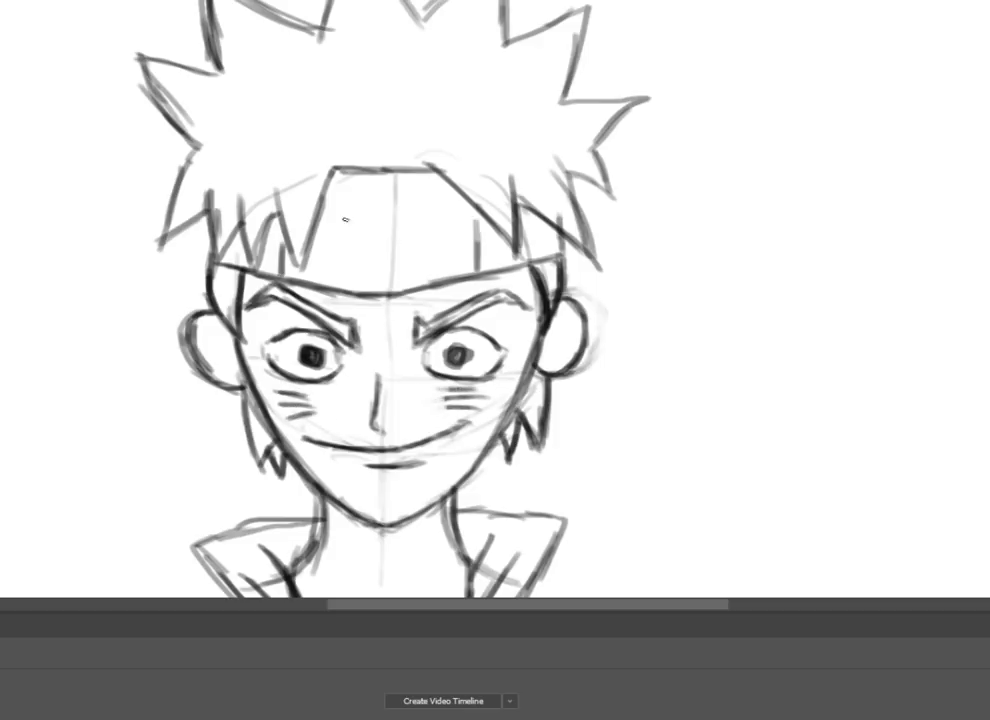
Step: Draw the metal plate with the leaf symbol on the headband, and darken the jagged bangs around it
mouse_move(325, 214)
left_mouse_down()
mouse_move(437, 212)
mouse_move(378, 235)
mouse_move(400, 272)
left_mouse_up()
left_click_drag(331, 170, 301, 256)
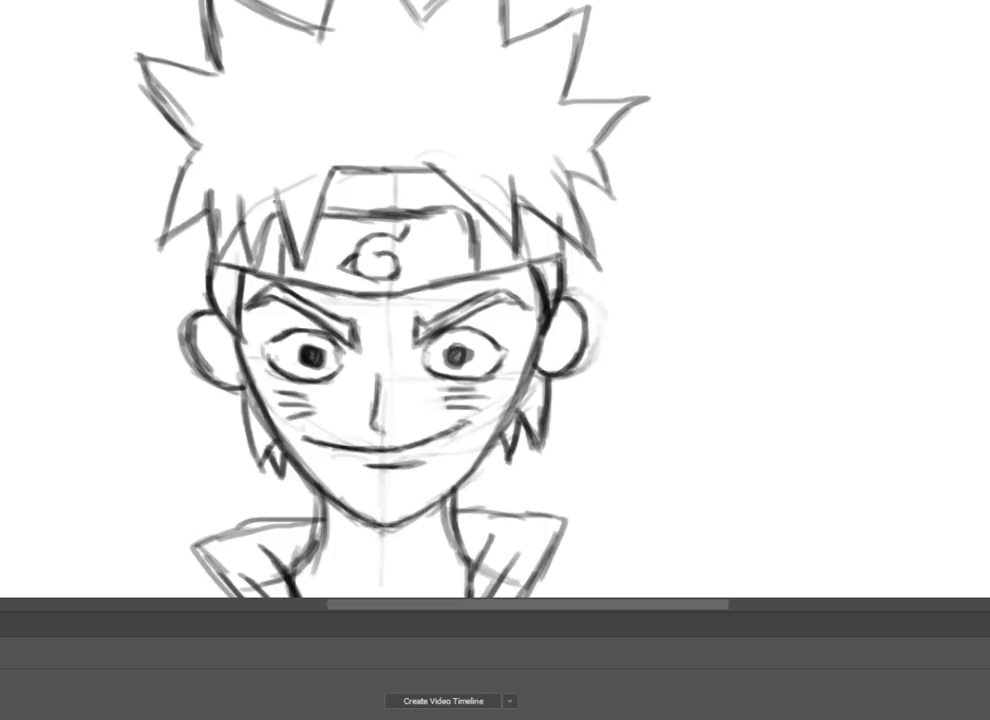
left_click_drag(272, 192, 252, 256)
left_click_drag(232, 188, 212, 252)
mouse_move(425, 168)
left_mouse_down()
mouse_move(509, 182)
mouse_move(547, 246)
left_mouse_up()
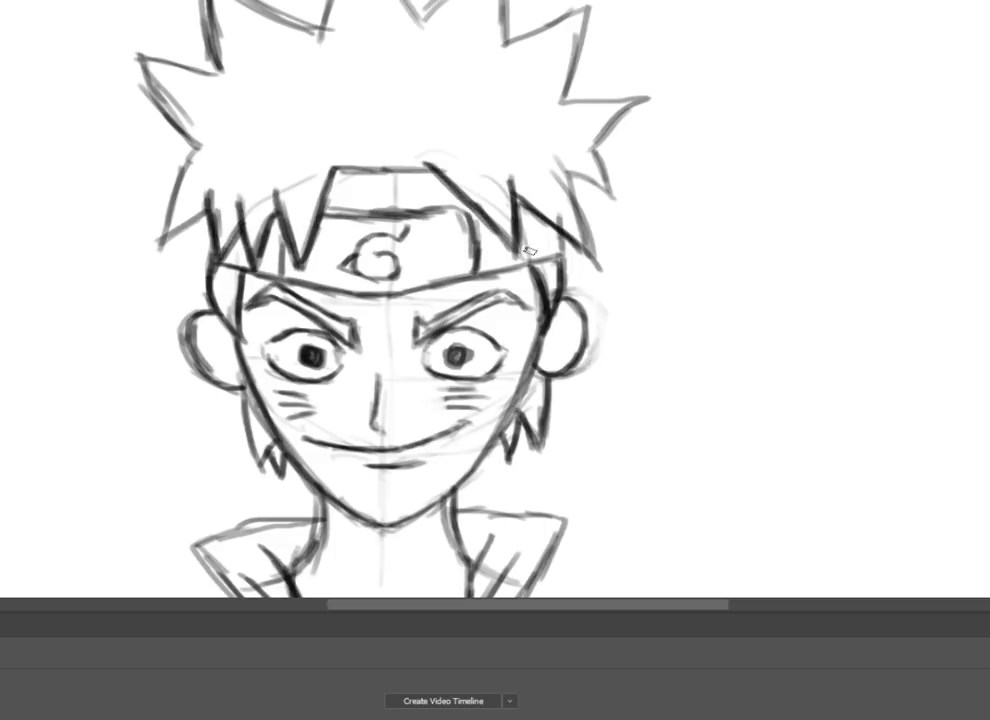
key("ctrl+minus")
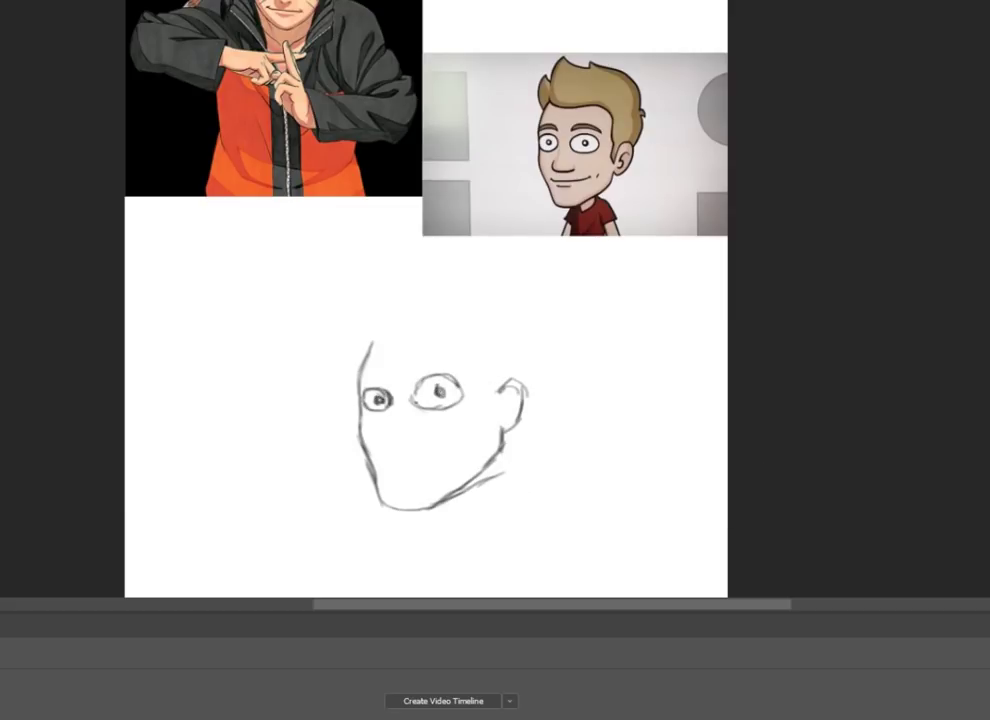
Step: Sketch the nose, smile and slanted eyebrows on the three-quarter cartoon face, and add the headband with jagged bangs
left_click_drag(381, 459, 462, 447)
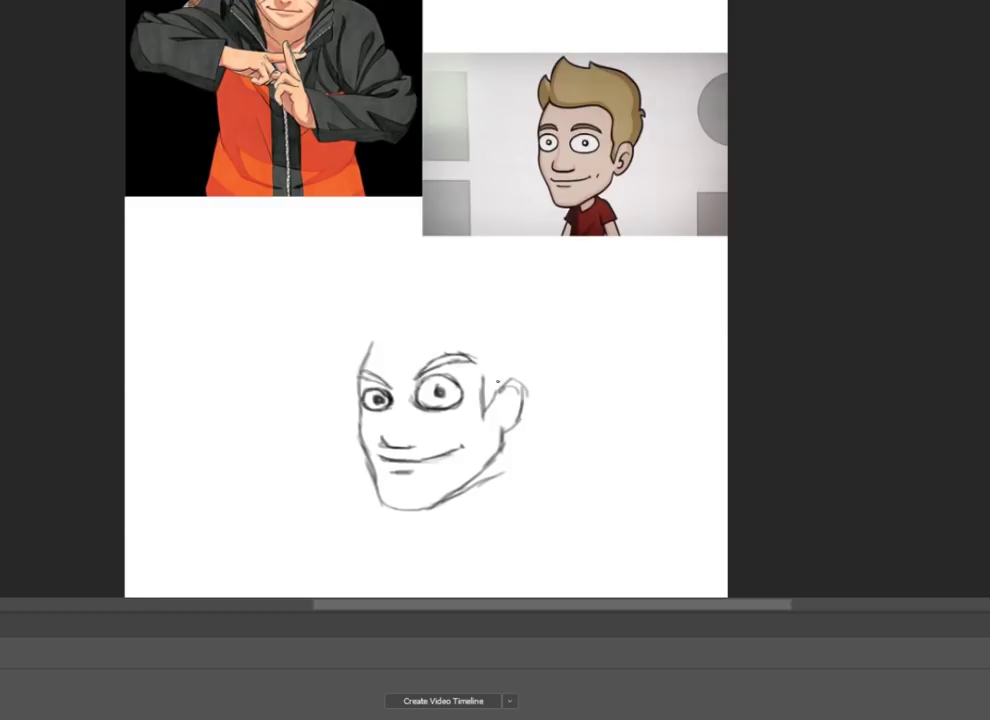
scroll(672, 387, "down", 1)
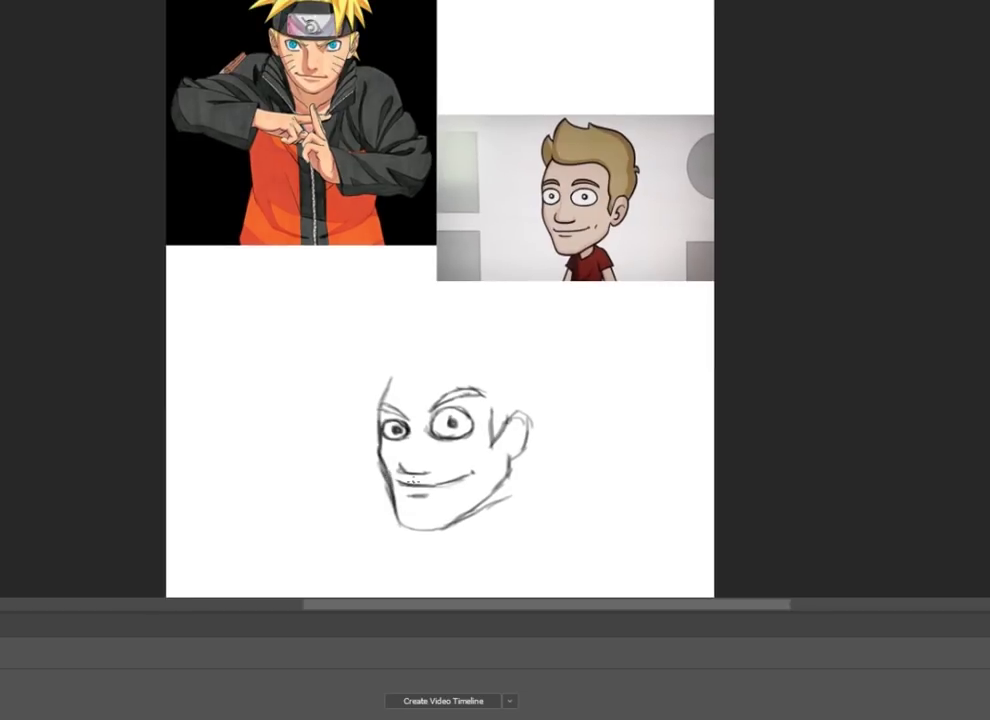
mouse_move(390, 355)
left_mouse_down()
mouse_move(490, 352)
mouse_move(517, 395)
left_mouse_up()
left_click_drag(388, 378, 372, 405)
scroll(486, 360, "down", 1)
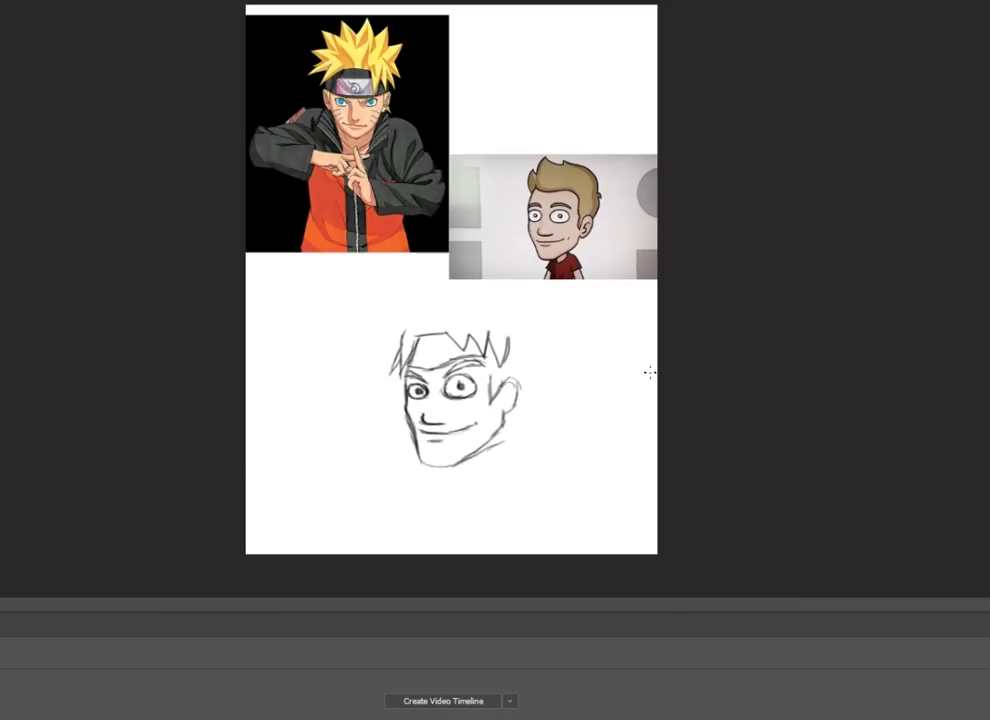
Step: Draw the large hair spikes around the crown, and sketch the back of the head with nape hair and neck
mouse_move(518, 404)
left_mouse_down()
mouse_move(505, 441)
mouse_move(516, 343)
left_mouse_up()
mouse_move(503, 293)
left_mouse_down()
mouse_move(524, 308)
mouse_move(521, 333)
left_mouse_up()
mouse_move(372, 314)
left_mouse_down()
mouse_move(425, 270)
mouse_move(503, 253)
mouse_move(490, 255)
left_mouse_up()
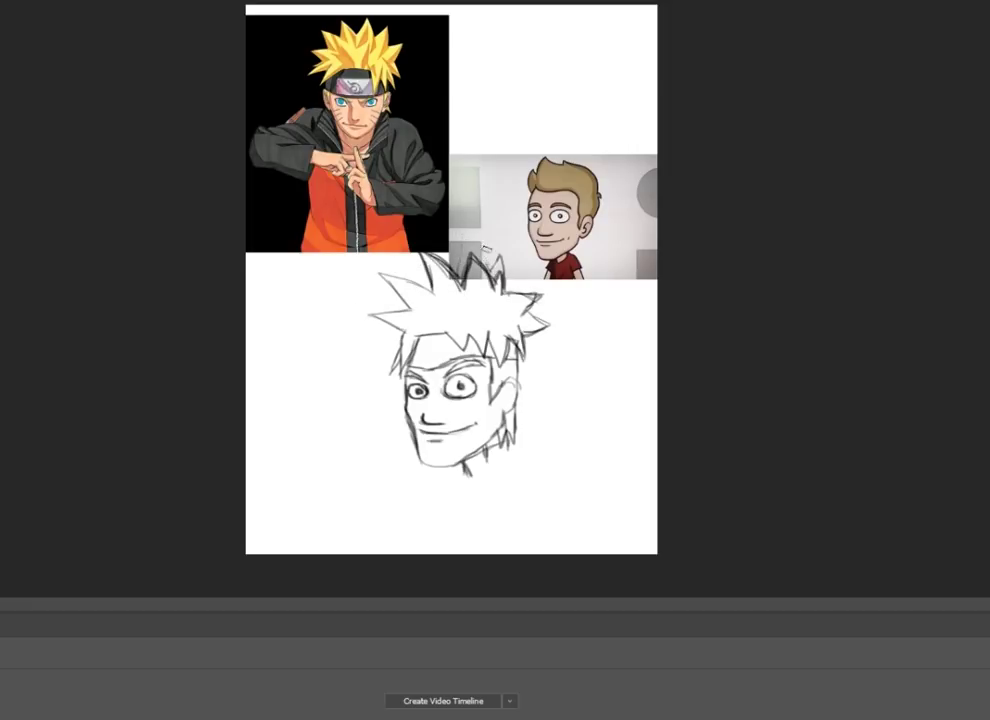
Step: Darken the bangs, sideburn, jawline and nape hair, and redraw the ear with an inner fold
scroll(446, 378, "up", 2)
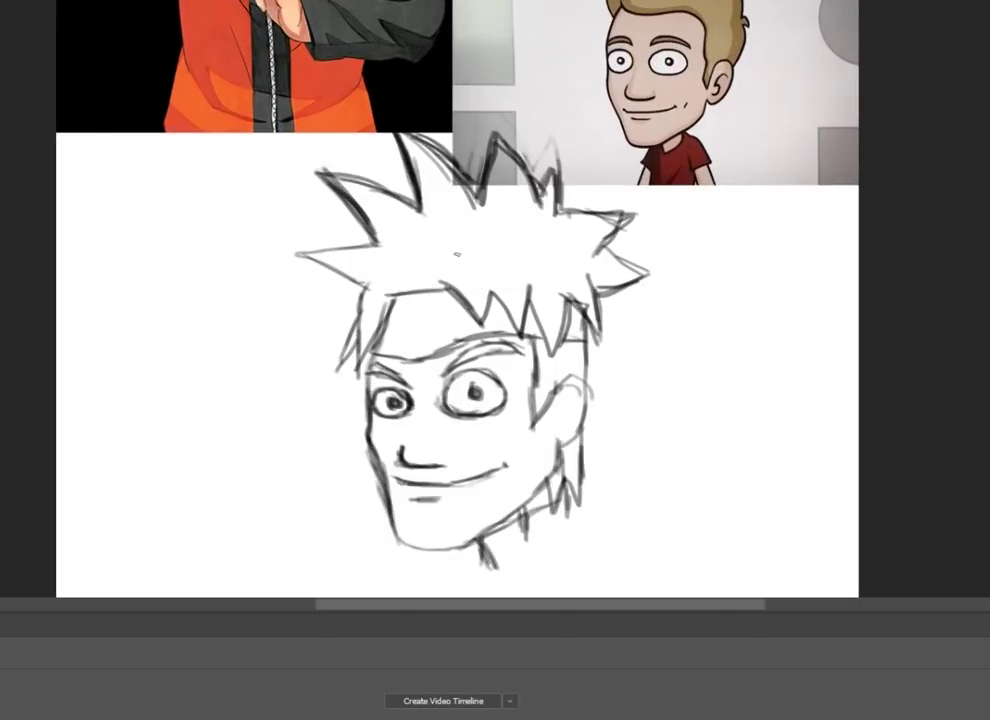
left_click_drag(392, 297, 439, 323)
left_click_drag(538, 358, 546, 430)
left_click_drag(572, 386, 560, 422)
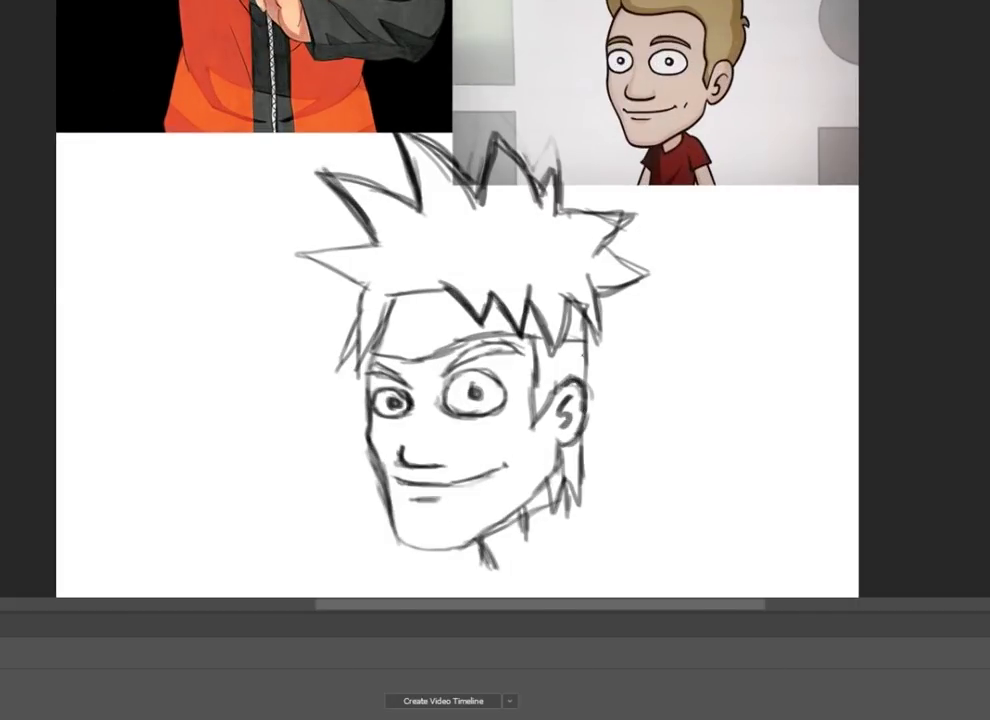
mouse_move(540, 488)
left_mouse_down()
mouse_move(478, 540)
mouse_move(415, 540)
left_mouse_up()
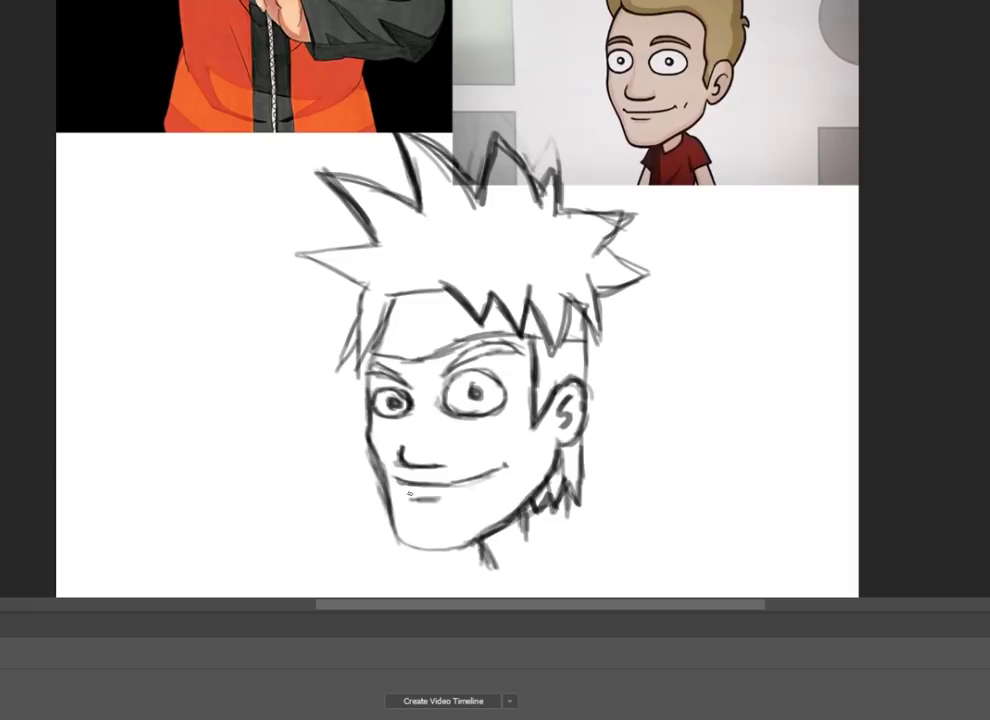
Step: Narrow the chin outline and draw three whisker marks on each cheek
left_click_drag(372, 450, 395, 540)
left_click_drag(368, 352, 530, 335)
left_click_drag(372, 432, 394, 440)
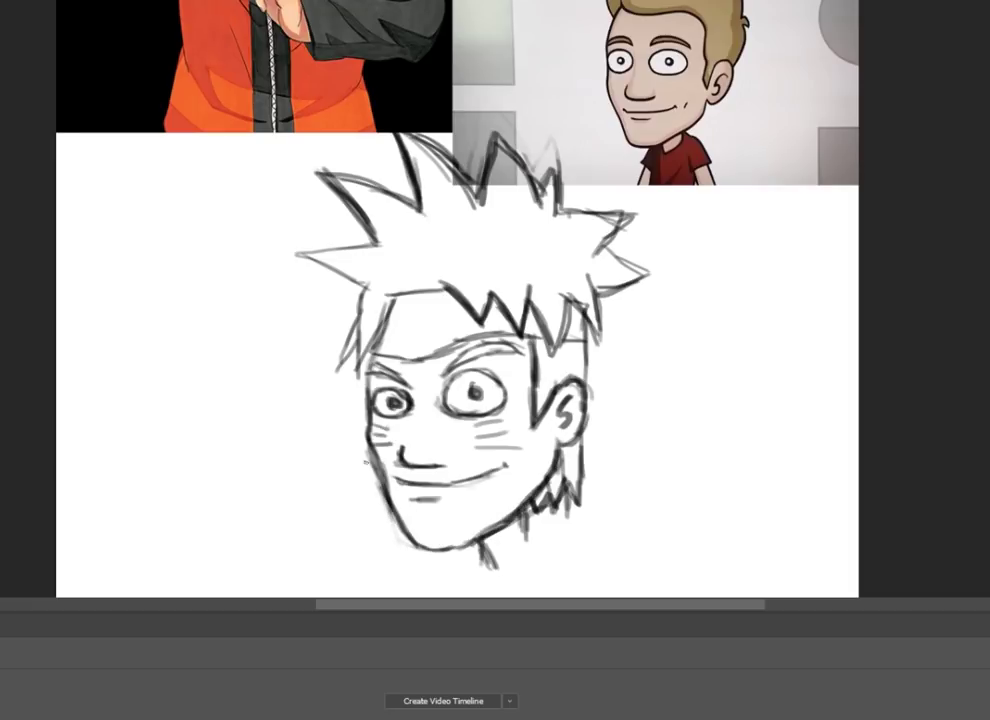
Step: Draw the leaf symbol on the headband, and refine the left-hand hair spikes and the upper edge of the larger eye
left_click_drag(398, 318, 420, 342)
left_click_drag(482, 428, 505, 446)
mouse_move(368, 266)
left_mouse_down()
mouse_move(342, 340)
mouse_move(292, 254)
left_mouse_up()
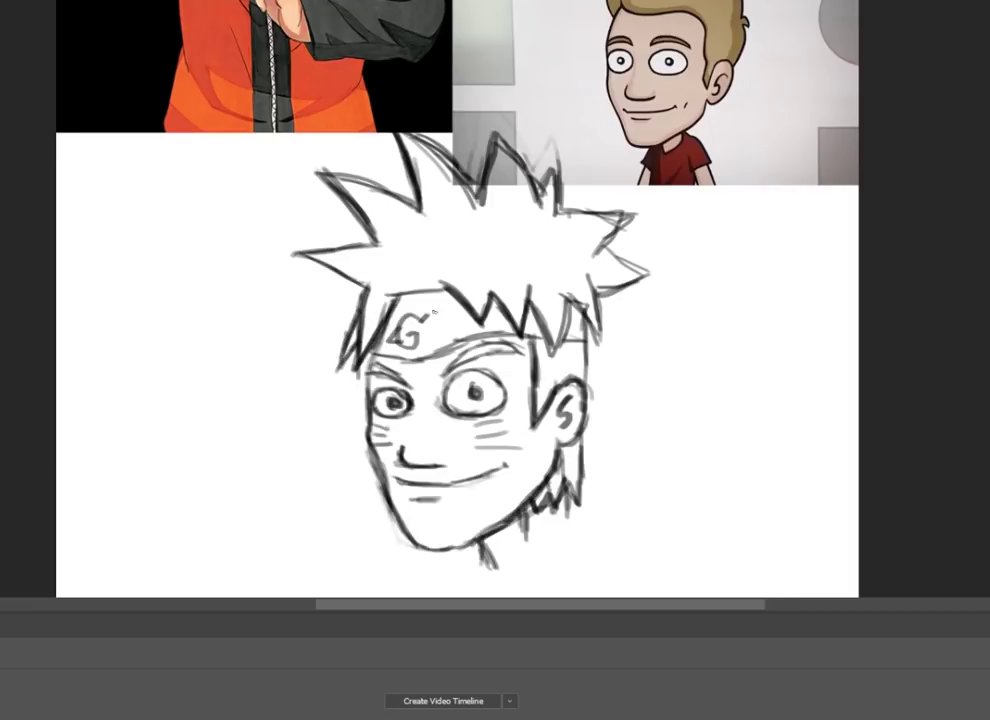
left_click_drag(440, 350, 500, 374)
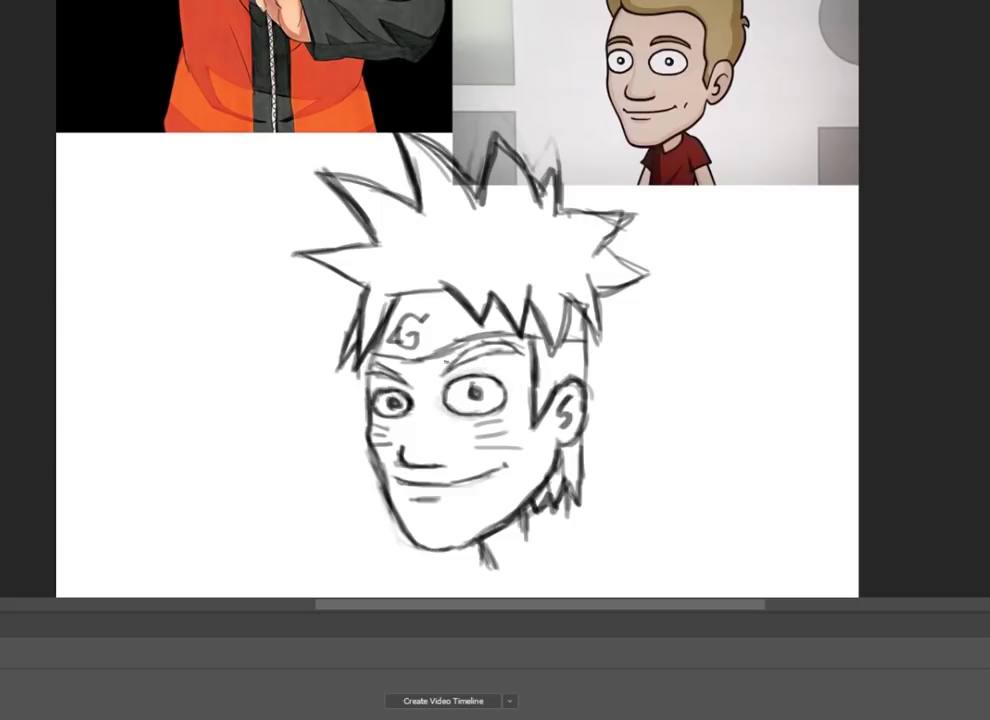
Step: Sketch the open jacket collar and shoulder lines below the neck, and clean up the far side of the face outline
key("ctrl+minus")
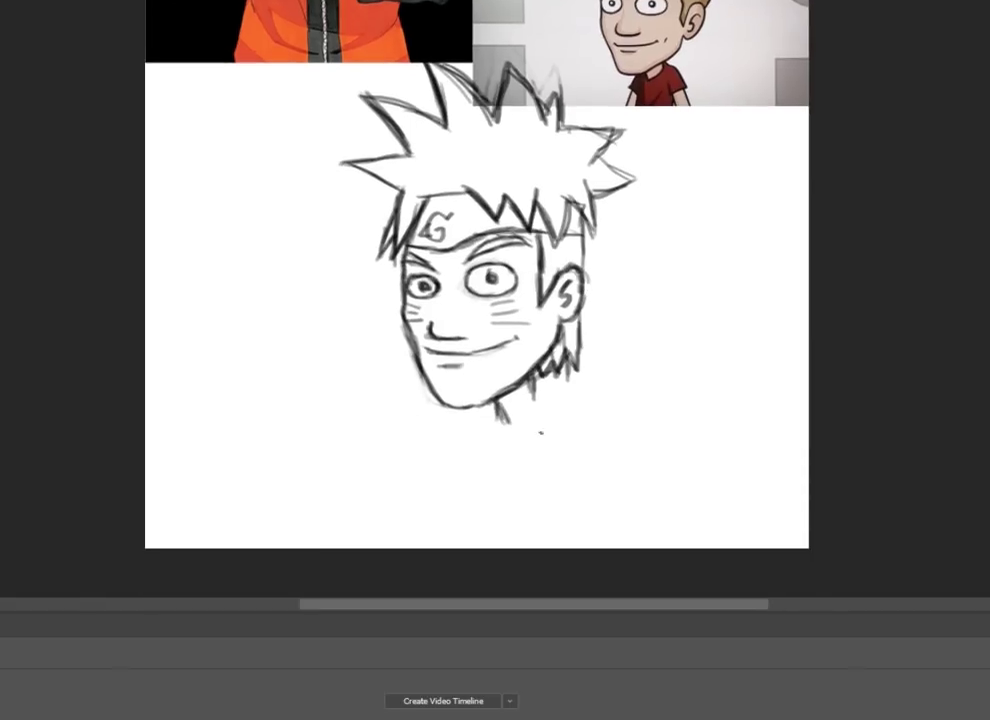
left_click_drag(546, 400, 501, 464)
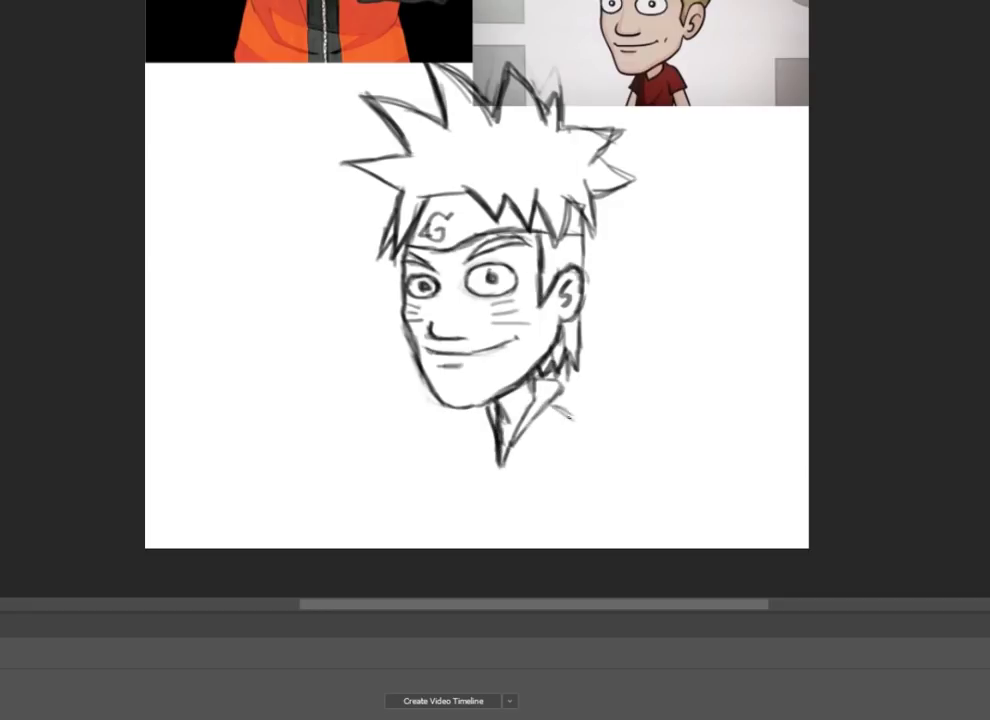
left_click_drag(618, 338, 541, 437)
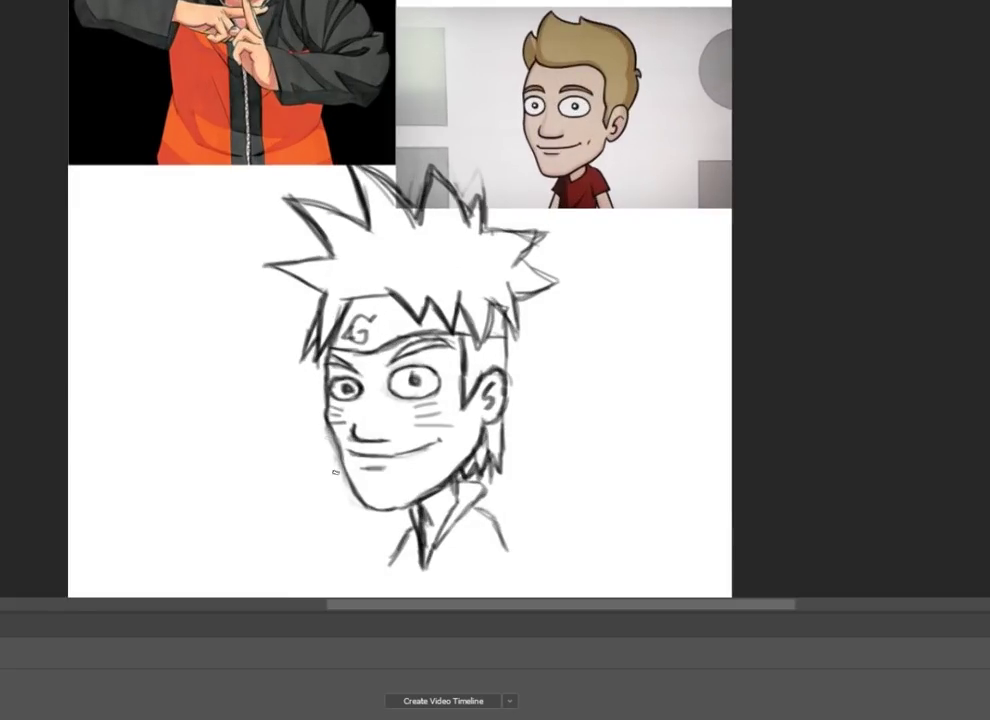
left_click_drag(328, 382, 357, 480)
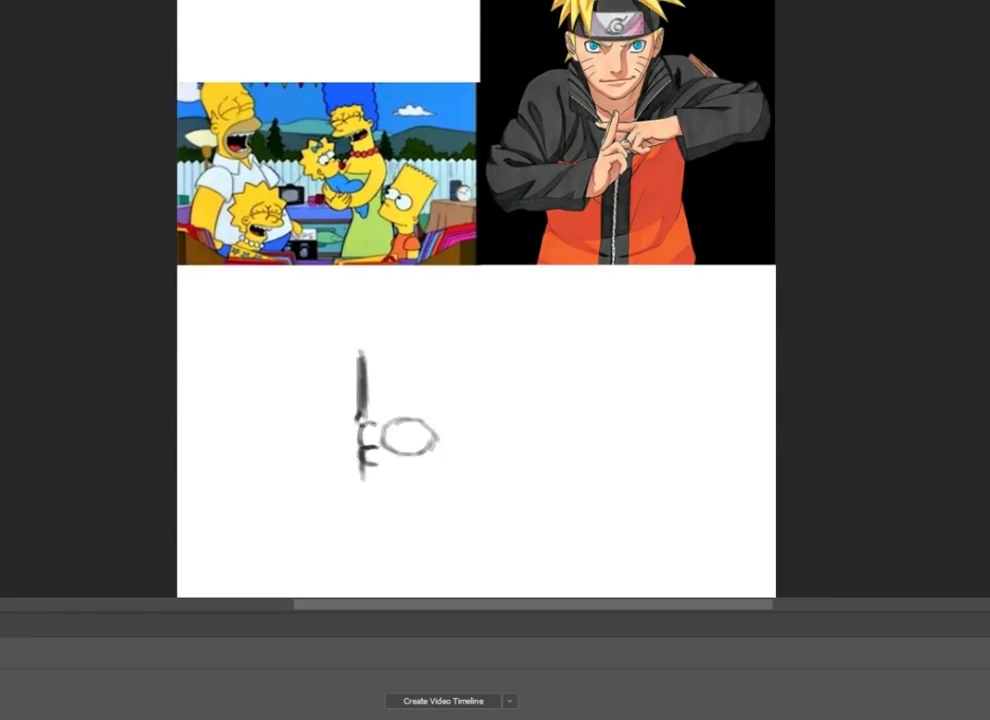
Step: Sketch the Simpsons-style head's pupils, jaw, neck and small round ear, and add a straight headband above the eyes
mouse_move(362, 448)
left_mouse_down()
mouse_move(442, 464)
mouse_move(416, 525)
left_mouse_up()
mouse_move(460, 455)
left_mouse_down()
mouse_move(454, 520)
mouse_move(470, 452)
left_mouse_up()
left_click_drag(362, 399, 466, 398)
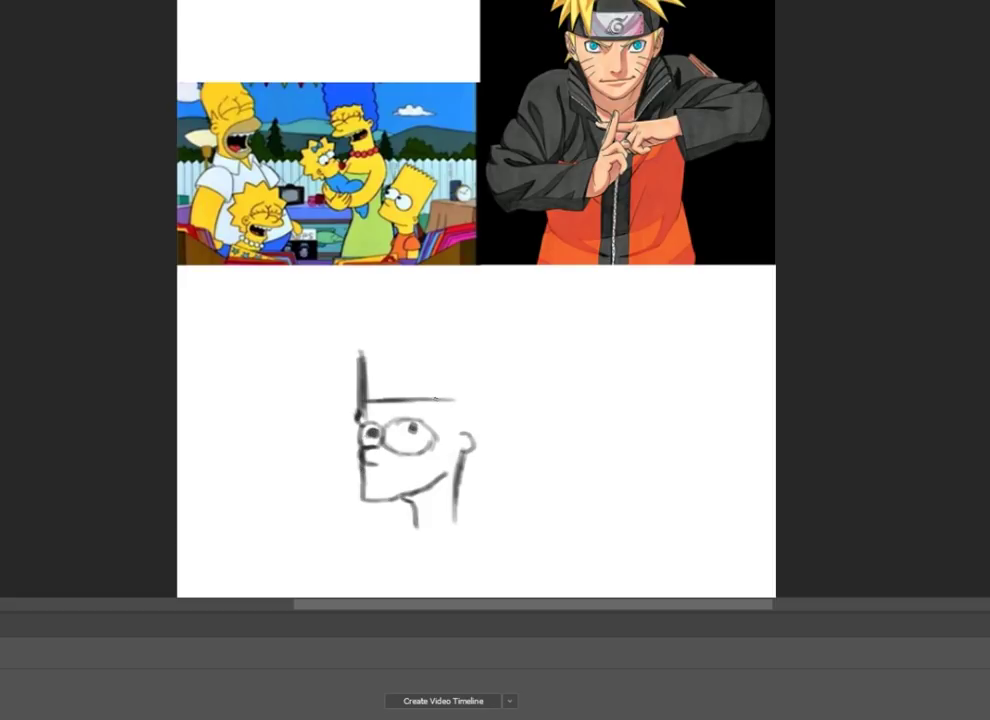
left_click_drag(362, 368, 470, 400)
Step: Draw the zigzag crown of hair spikes above the headband, and add the plate edge and leaf symbol on the band
mouse_move(358, 333)
left_mouse_down()
mouse_move(413, 298)
mouse_move(497, 350)
left_mouse_up()
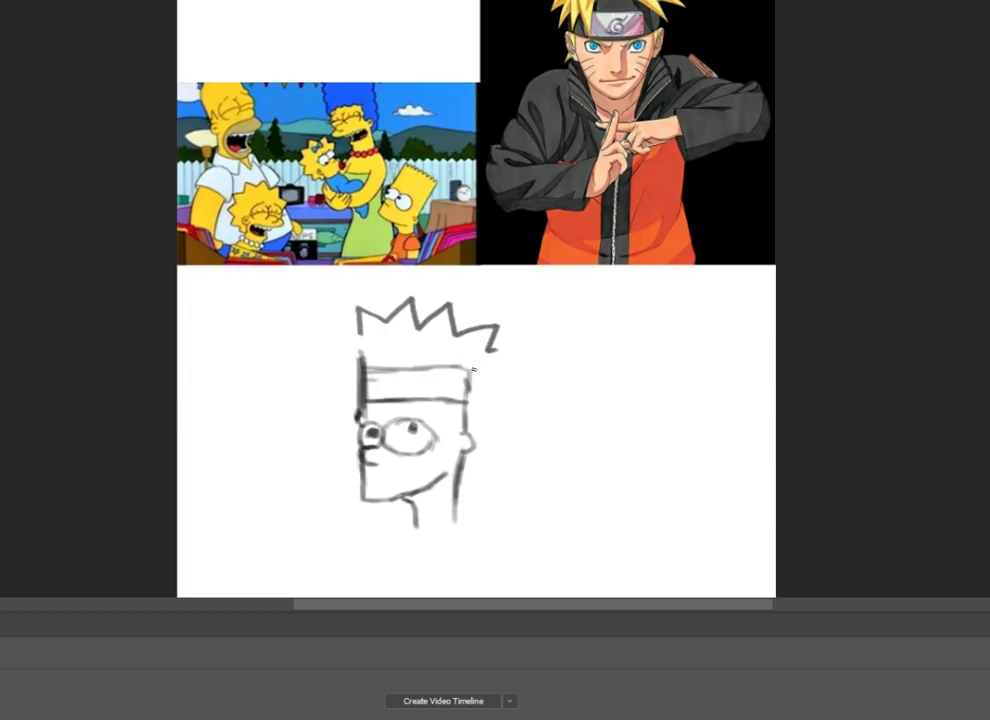
mouse_move(362, 368)
left_mouse_down()
mouse_move(329, 337)
mouse_move(424, 297)
left_mouse_up()
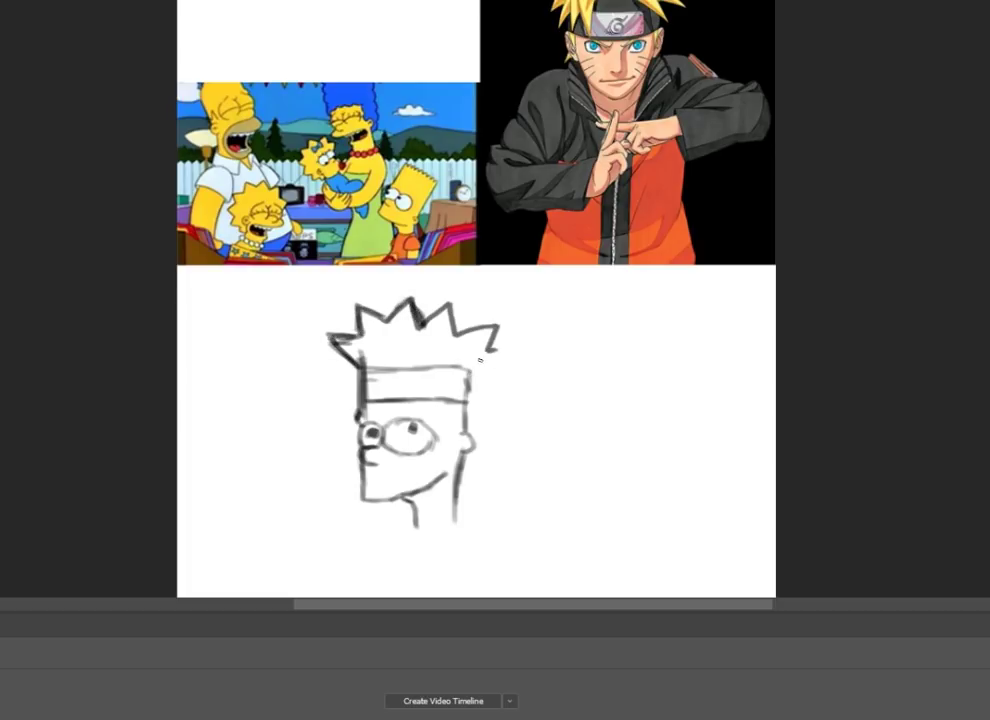
left_click_drag(486, 355, 470, 374)
left_click_drag(410, 381, 410, 396)
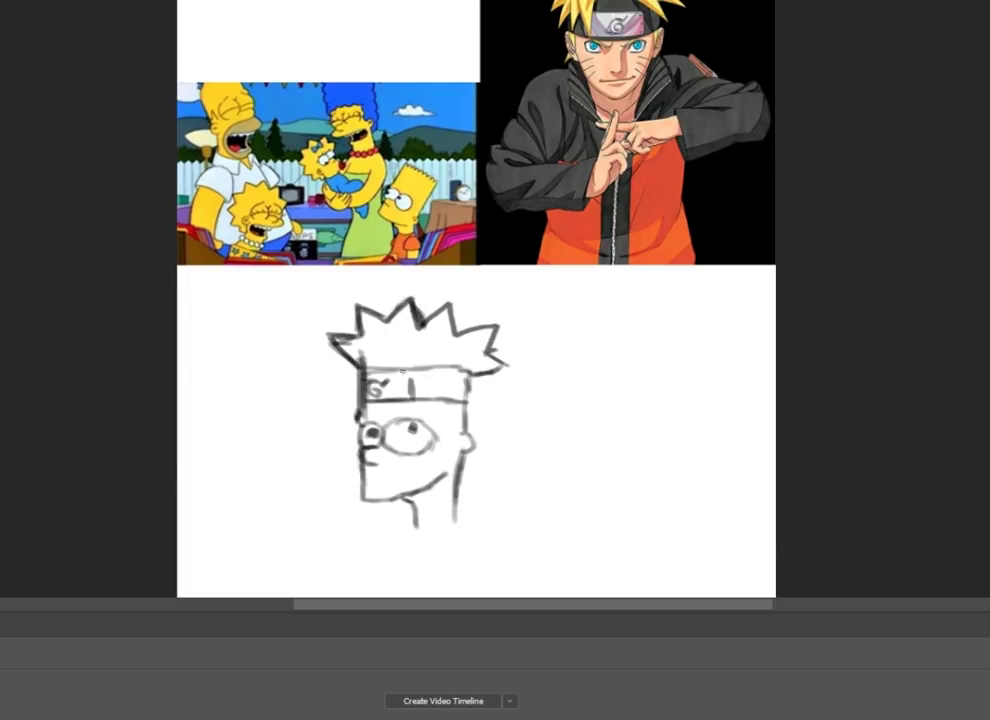
Step: Sketch the open jacket collar and short shoulder lines under the Simpsons-style head, and darken the eye outlines
left_click_drag(427, 540, 466, 506)
left_click_drag(400, 513, 414, 540)
left_click_drag(468, 505, 500, 537)
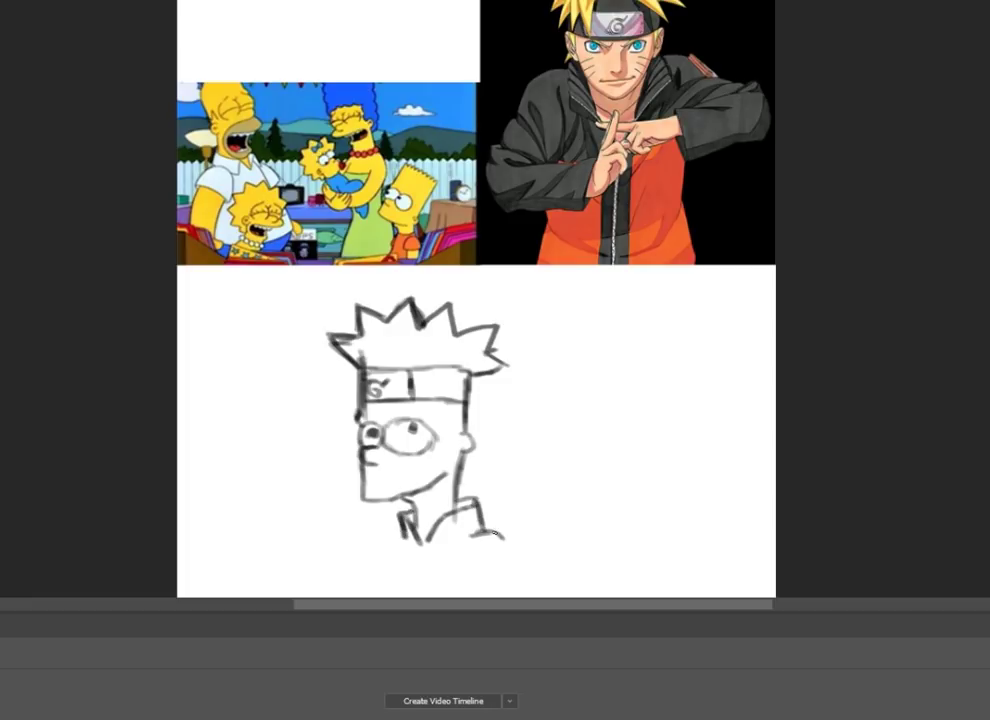
scroll(453, 453, "up", 1)
mouse_move(285, 328)
left_mouse_down()
mouse_move(335, 312)
mouse_move(288, 318)
left_mouse_up()
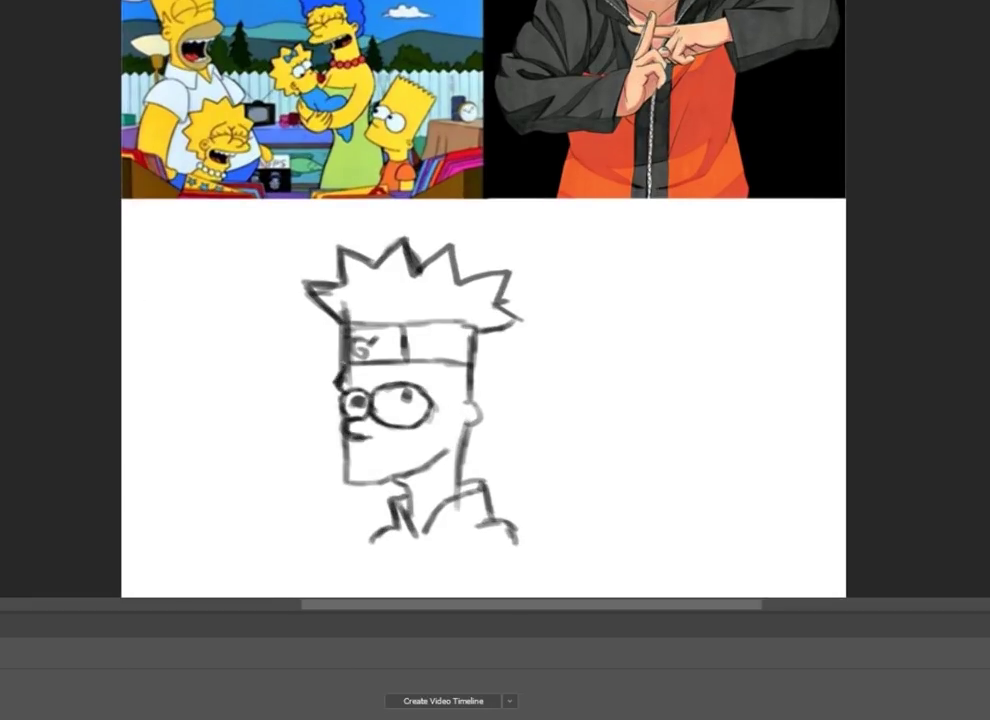
left_click_drag(404, 512, 420, 553)
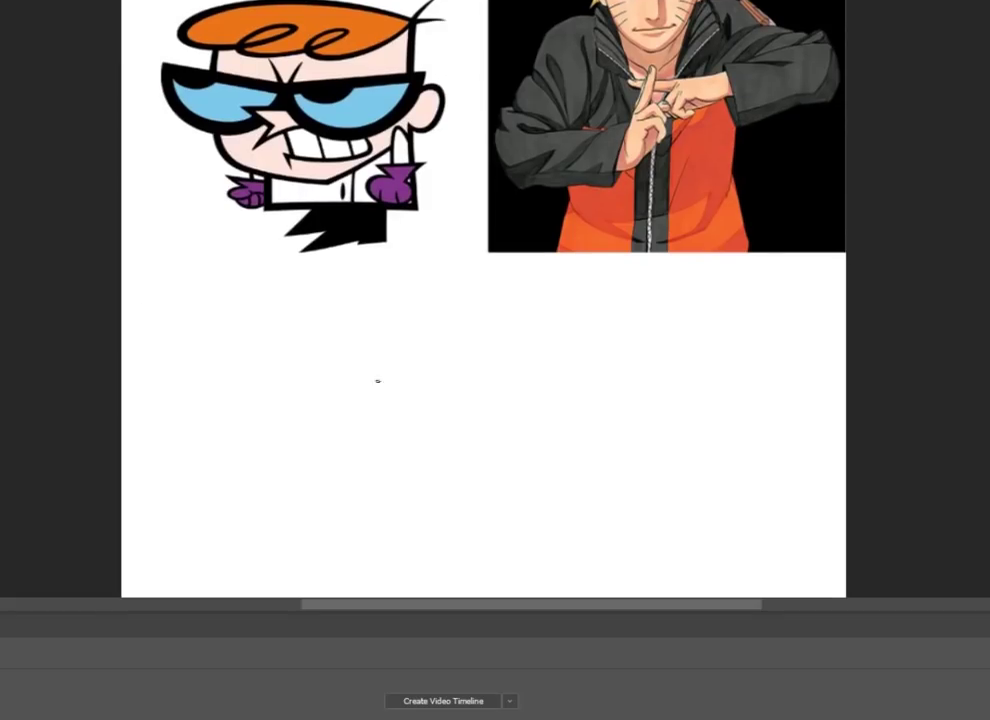
Step: Sketch the Dexter's Lab-style face with a pointed chin, round ear, narrow angry eyes, sharp nose and frowning mouth
left_click_drag(578, 428, 582, 468)
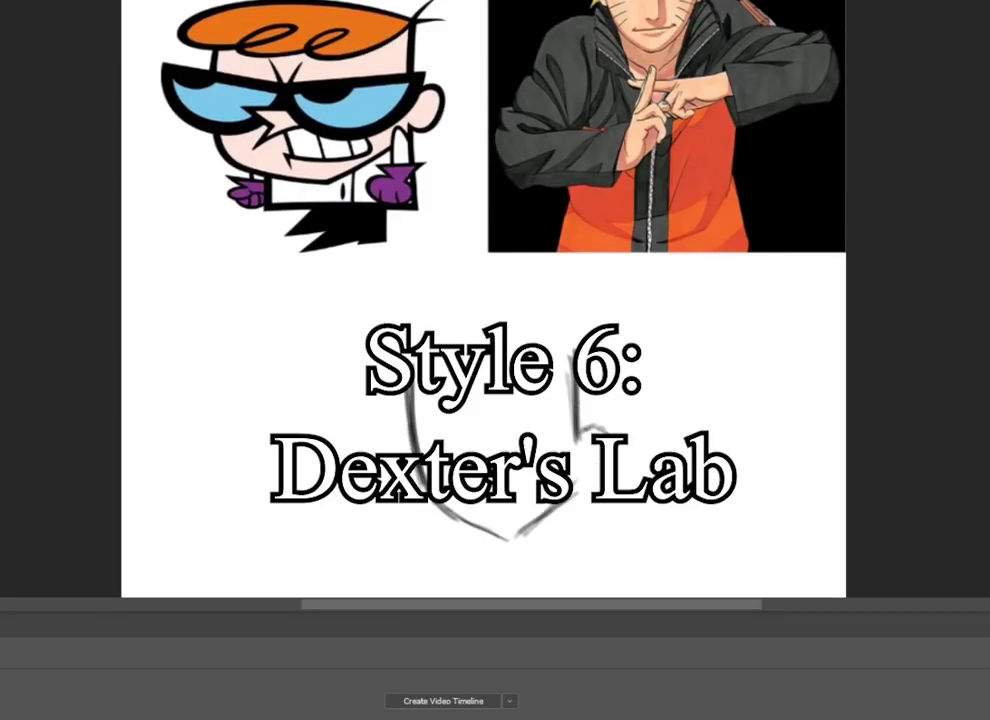
left_click(438, 410)
left_click_drag(463, 433, 520, 456)
mouse_move(424, 429)
left_mouse_down()
mouse_move(455, 442)
mouse_move(500, 412)
mouse_move(510, 392)
left_mouse_up()
mouse_move(439, 405)
left_mouse_down()
mouse_move(449, 412)
mouse_move(481, 395)
left_mouse_up()
left_click_drag(668, 356, 675, 388)
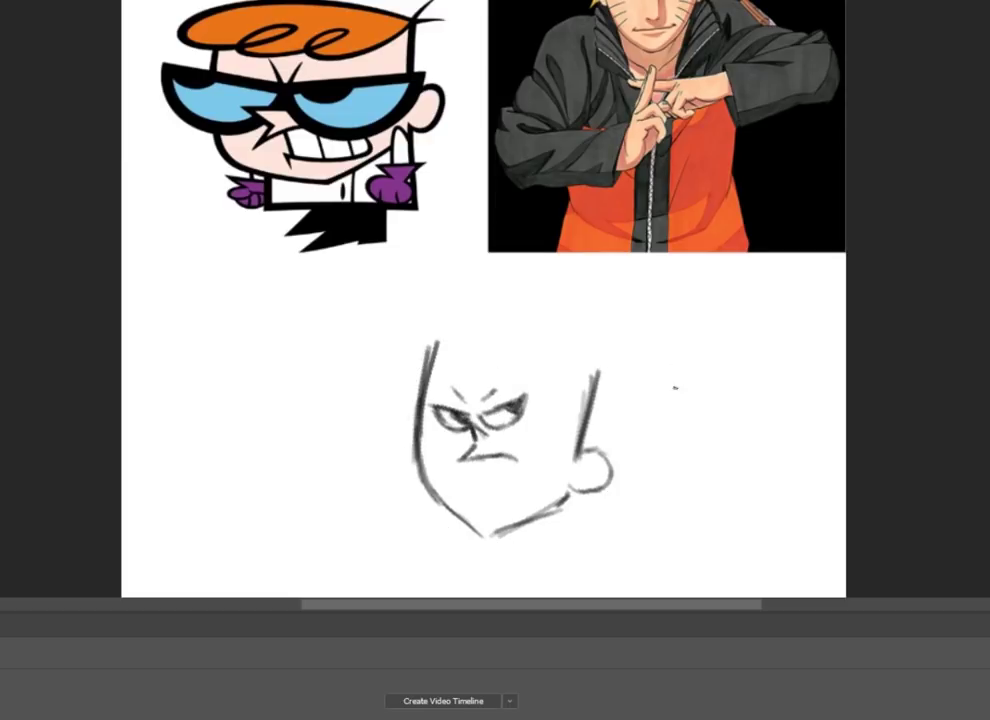
left_click_drag(462, 456, 496, 466)
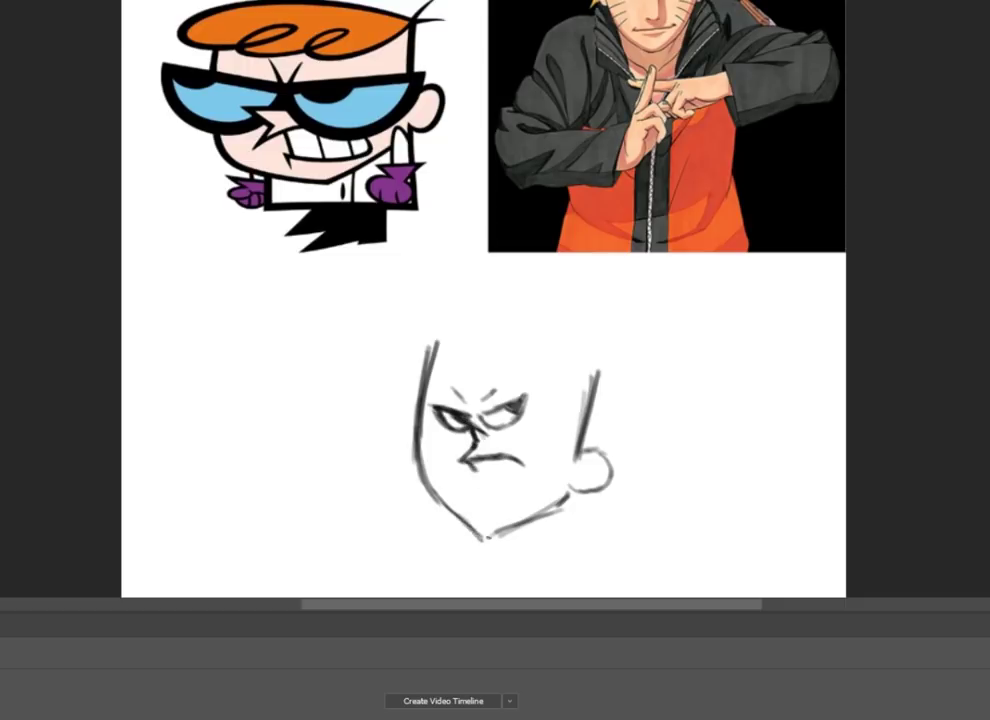
Step: Darken the jaw and sketch the thin neck, collar and narrow arms beneath the Dexter's Lab-style head
mouse_move(416, 458)
left_mouse_down()
mouse_move(486, 538)
mouse_move(520, 545)
mouse_move(558, 585)
left_mouse_up()
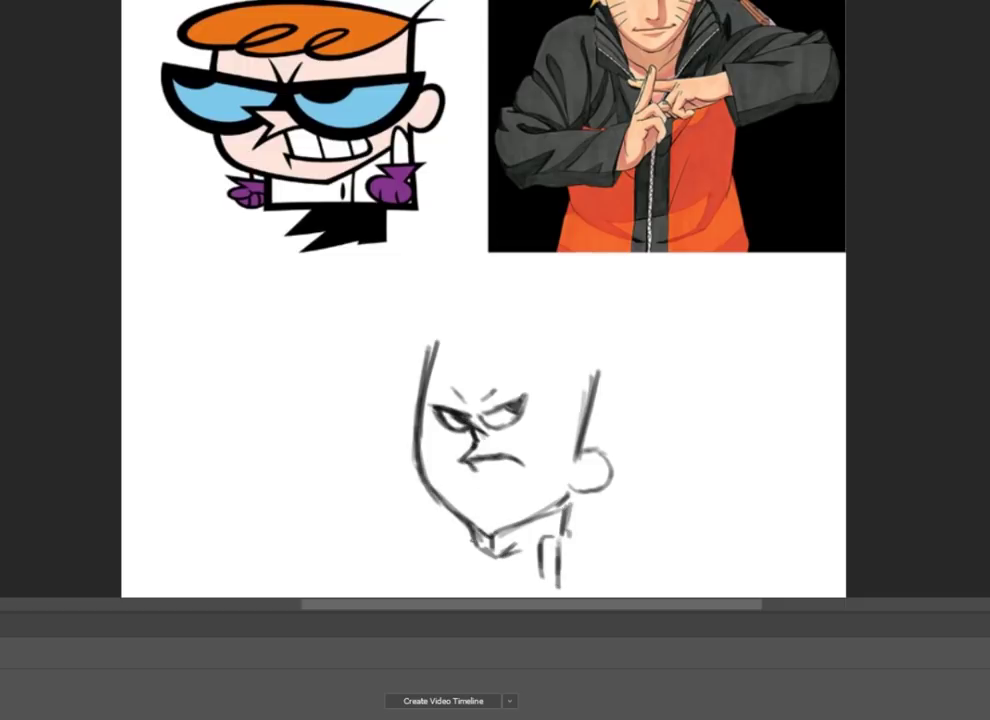
left_click_drag(542, 540, 545, 585)
left_click_drag(468, 540, 466, 580)
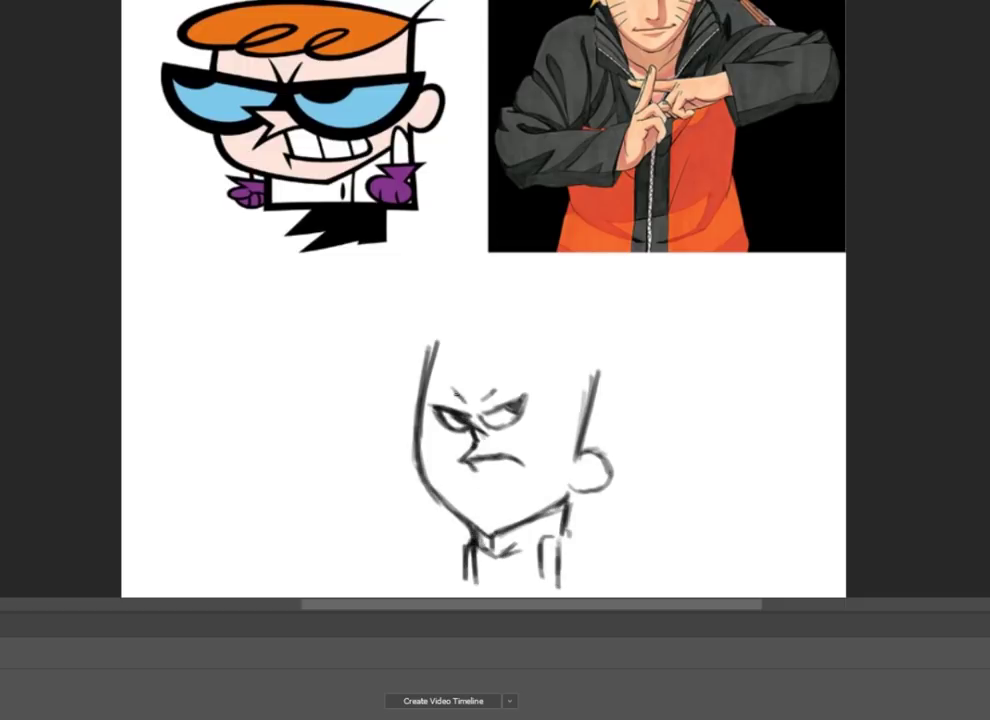
Step: Draw the headband across the forehead with its lower edge, slightly curved upper edge and closed far side
left_click_drag(430, 372, 535, 377)
left_click_drag(433, 341, 603, 352)
left_click_drag(600, 354, 586, 385)
scroll(448, 314, "up", 2)
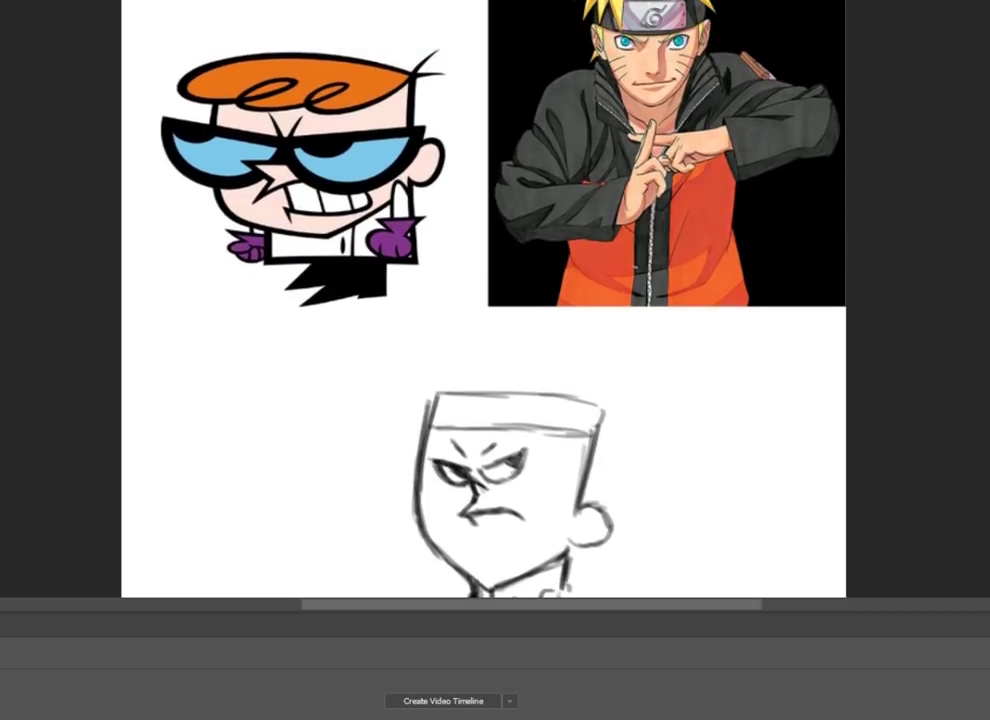
Step: Draw spiky hair with jagged bangs around the Dexter's Lab-style headband, and add its metal plate with the leaf emblem
mouse_move(530, 412)
left_mouse_down()
mouse_move(548, 392)
mouse_move(610, 385)
left_mouse_up()
left_click_drag(440, 408, 590, 335)
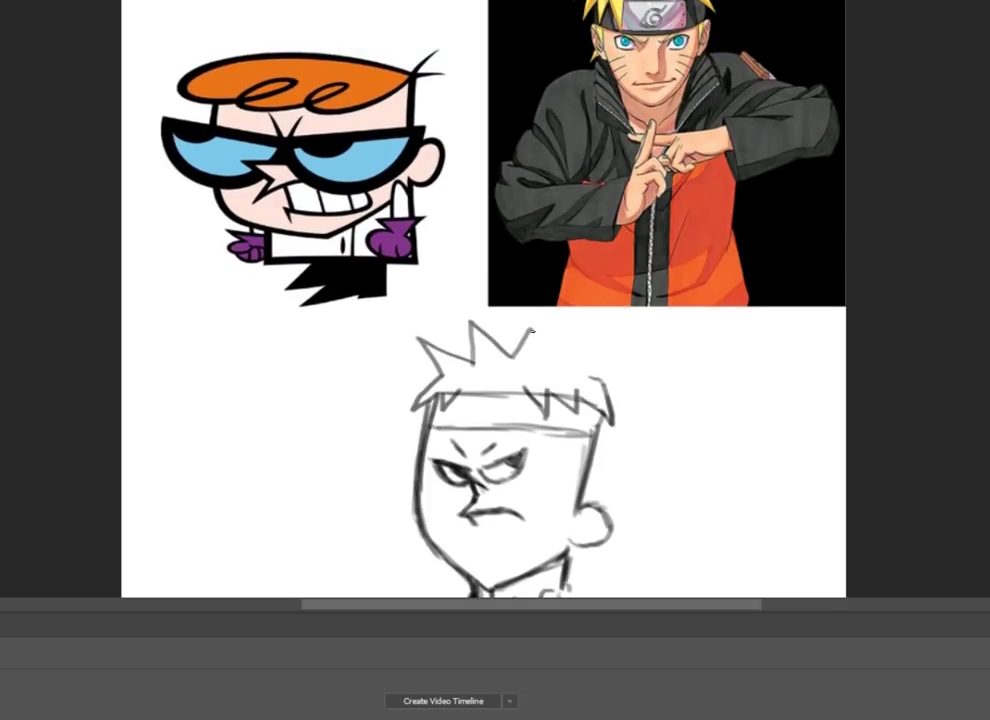
left_click_drag(470, 325, 500, 365)
mouse_move(440, 340)
left_mouse_down()
mouse_move(465, 370)
mouse_move(440, 370)
mouse_move(510, 424)
left_mouse_up()
left_click_drag(490, 407, 480, 418)
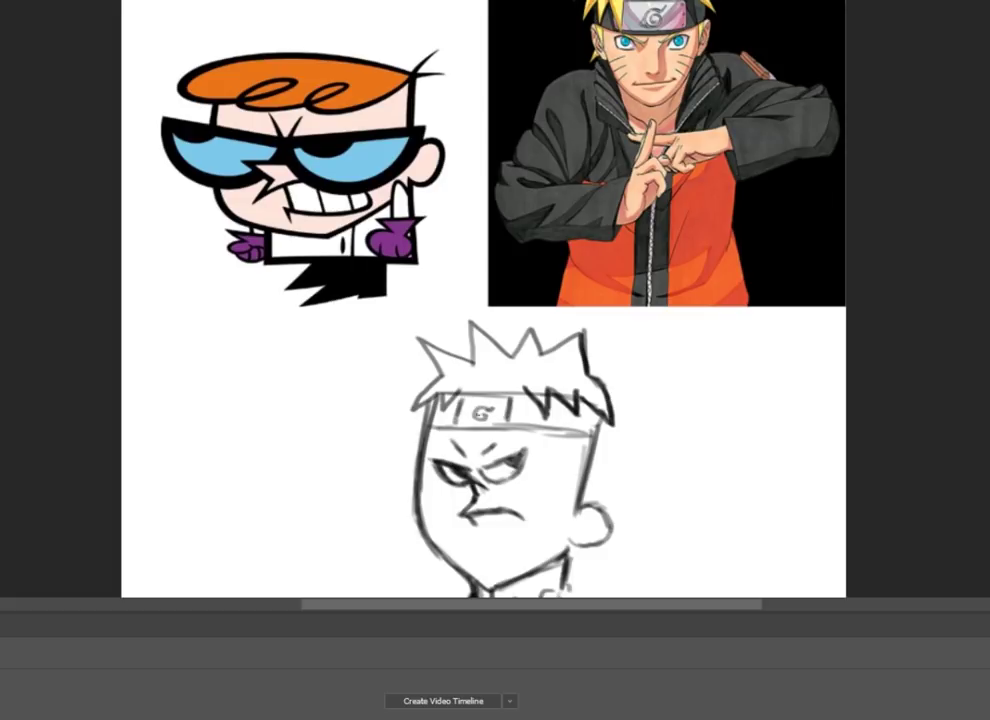
Step: Add three short whisker marks to each cheek of the Dexter's Lab-style face and touch up the headband emblem
left_click_drag(525, 497, 536, 497)
left_click_drag(433, 485, 446, 490)
left_click_drag(434, 494, 447, 496)
left_click_drag(436, 502, 448, 500)
left_click_drag(525, 488, 538, 484)
left_click_drag(526, 497, 540, 496)
left_click_drag(493, 412, 500, 412)
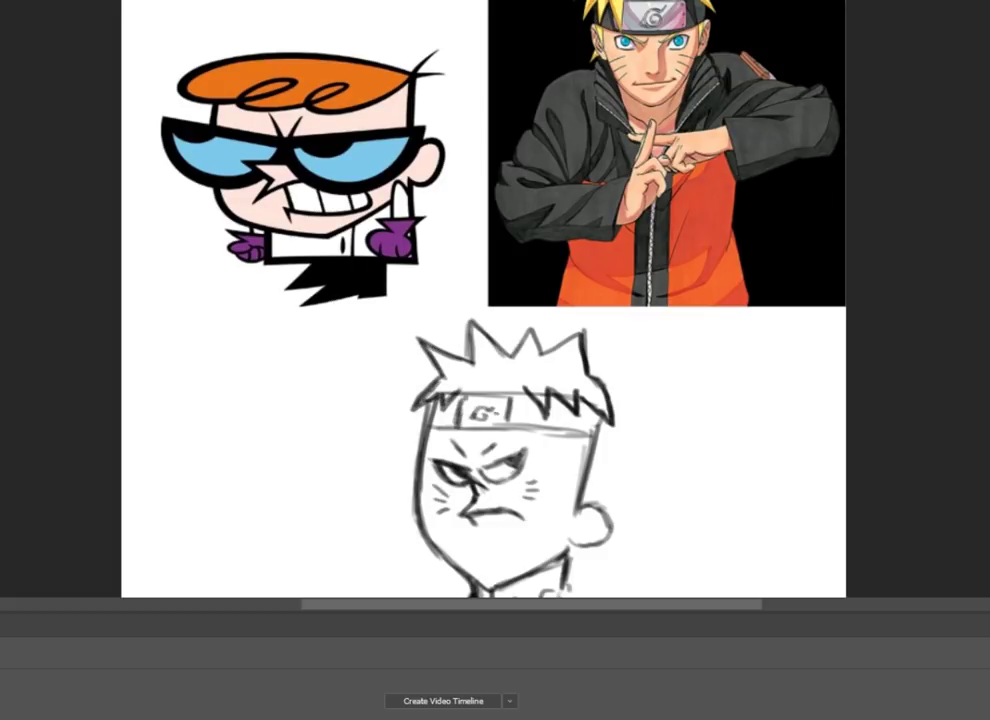
Step: Refine the outline and facial details of the Dexter's Lab-style head
scroll(640, 400, "down", 1)
scroll(563, 408, "up", 4)
left_click_drag(200, 200, 470, 193)
mouse_move(262, 195)
left_mouse_down()
mouse_move(235, 440)
mouse_move(340, 585)
left_mouse_up()
left_click_drag(260, 338, 338, 342)
left_click_drag(284, 271, 309, 293)
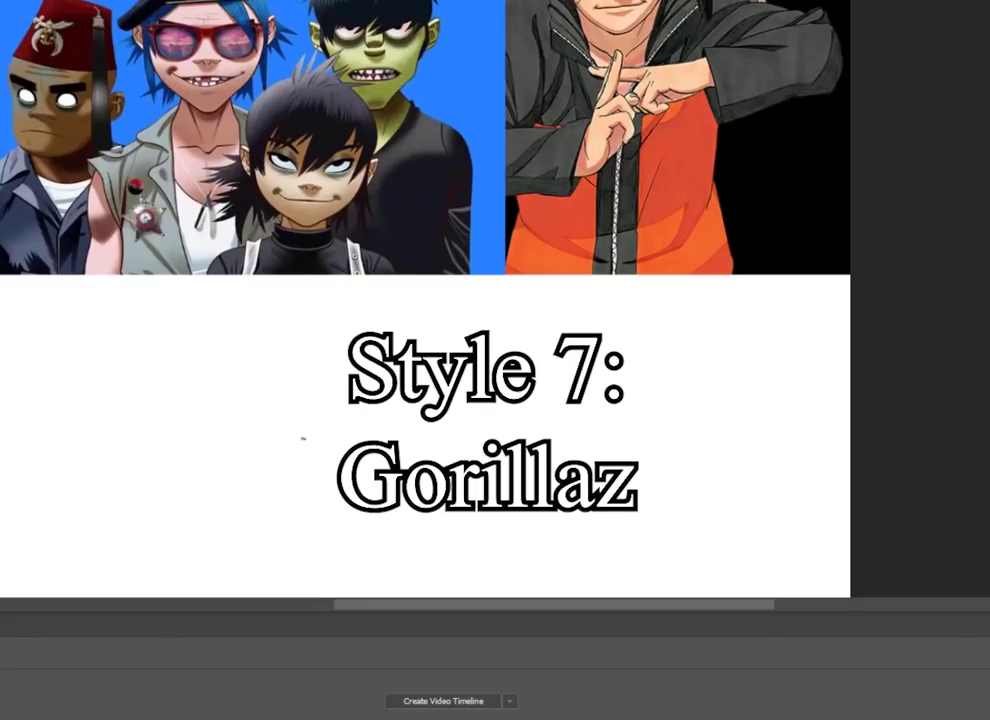
Step: Sketch a Gorillaz-style face with a pointed jaw, small ears, nostrils, wide smile, round eyes and thick slanted eyebrows
mouse_move(308, 448)
left_mouse_down()
mouse_move(318, 490)
mouse_move(392, 557)
mouse_move(439, 512)
mouse_move(452, 438)
left_mouse_up()
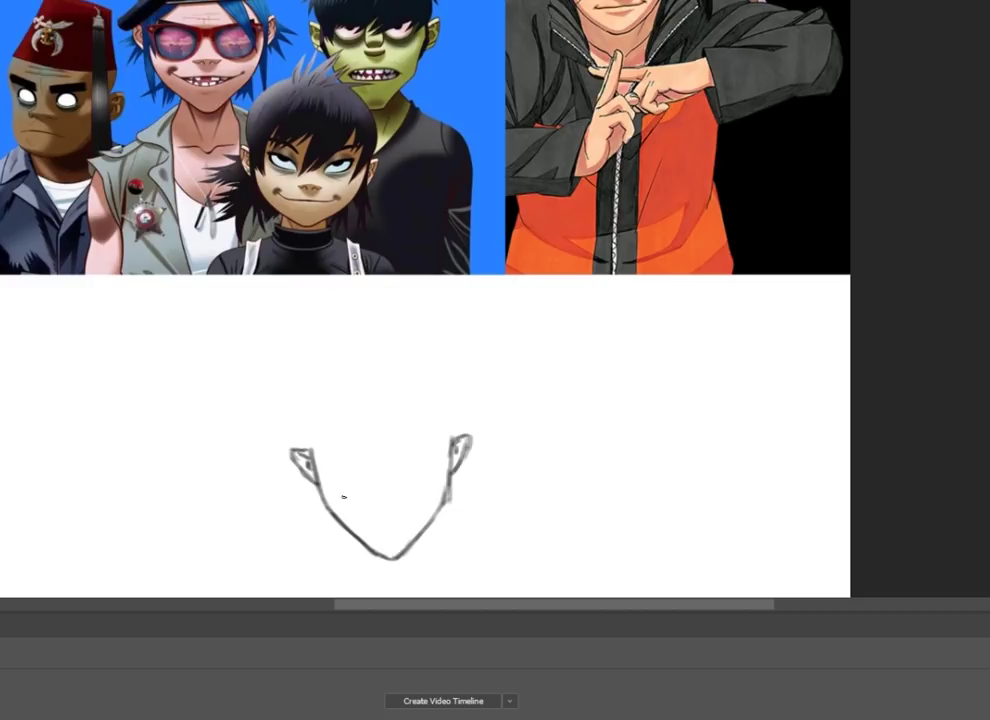
left_click_drag(341, 501, 415, 504)
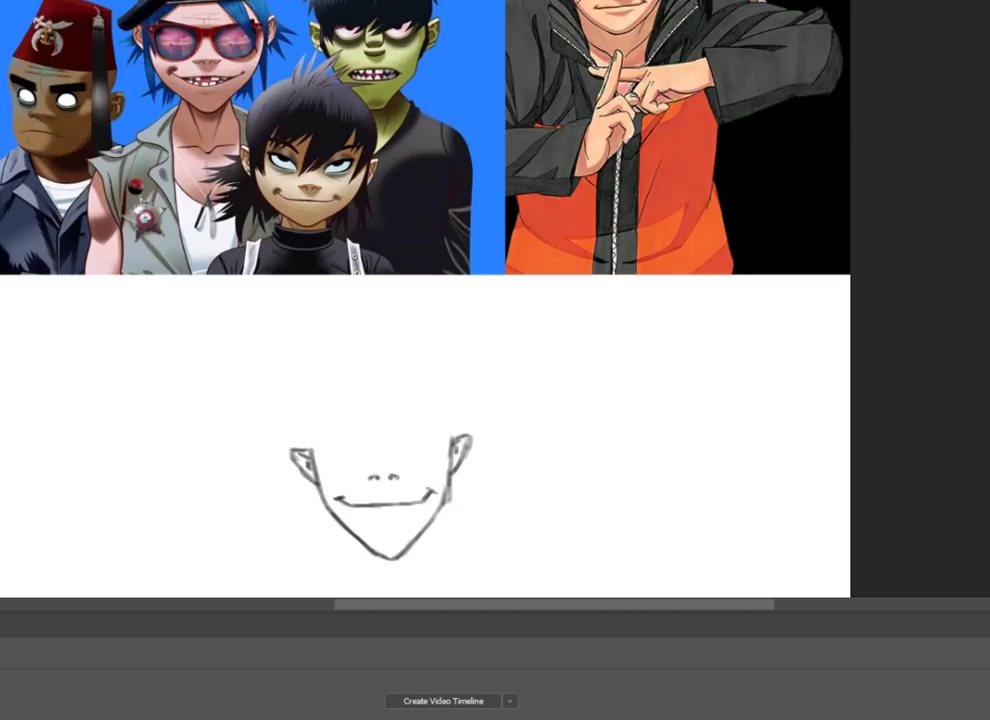
left_click_drag(336, 496, 345, 499)
left_click_drag(332, 446, 334, 447)
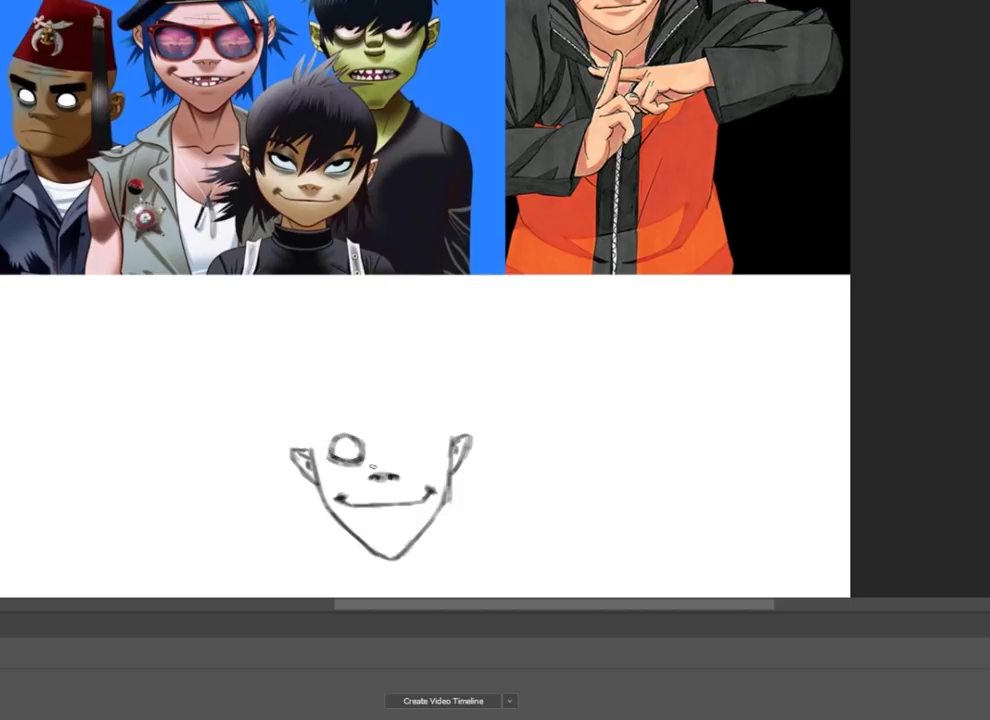
left_click_drag(399, 455, 430, 453)
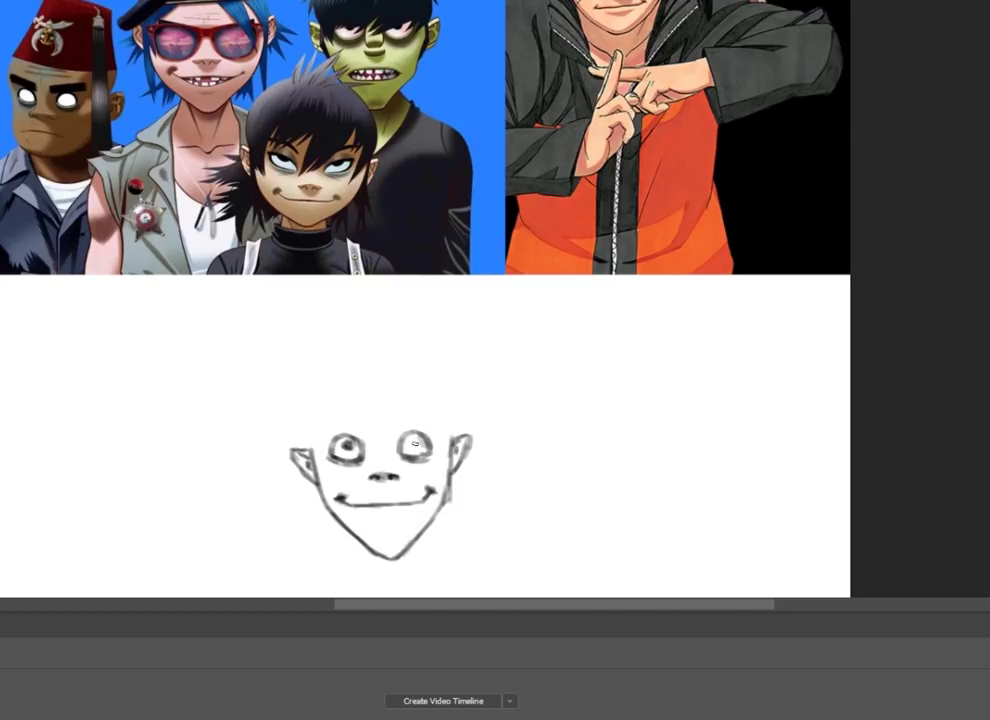
mouse_move(320, 425)
left_mouse_down()
mouse_move(368, 437)
mouse_move(349, 420)
mouse_move(318, 418)
mouse_move(432, 428)
left_mouse_up()
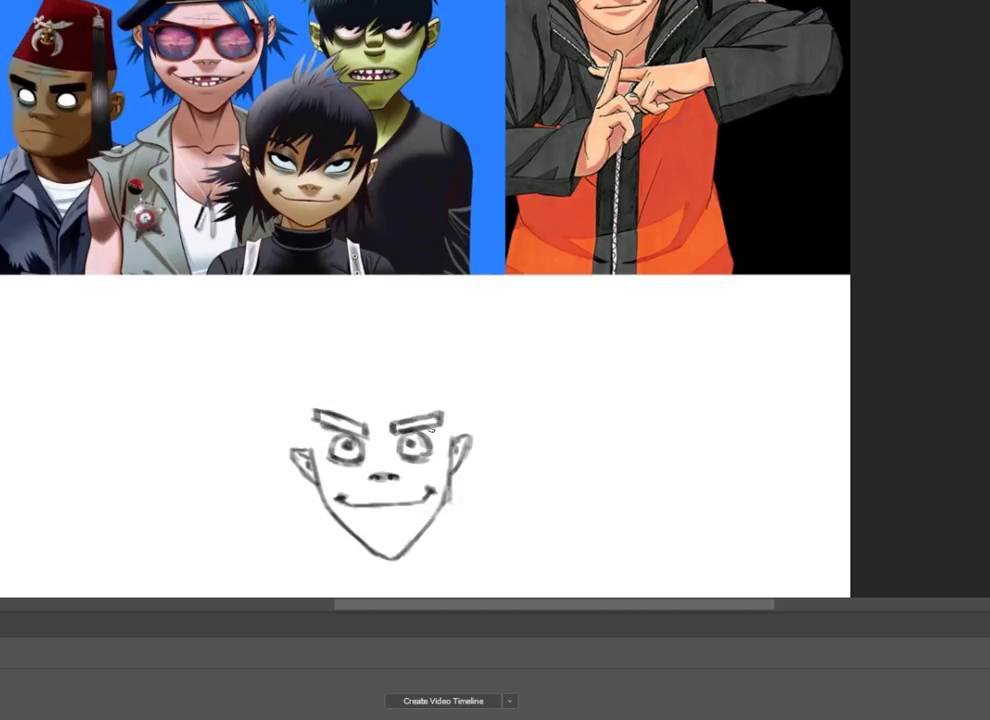
Step: Darken the jaw and ear outlines of the Gorillaz-style face and add a small mark above the chin
scroll(334, 394, "up", 2)
mouse_move(268, 405)
left_mouse_down()
mouse_move(300, 460)
mouse_move(350, 500)
left_mouse_up()
mouse_move(460, 422)
left_mouse_down()
mouse_move(442, 468)
mouse_move(402, 512)
left_mouse_up()
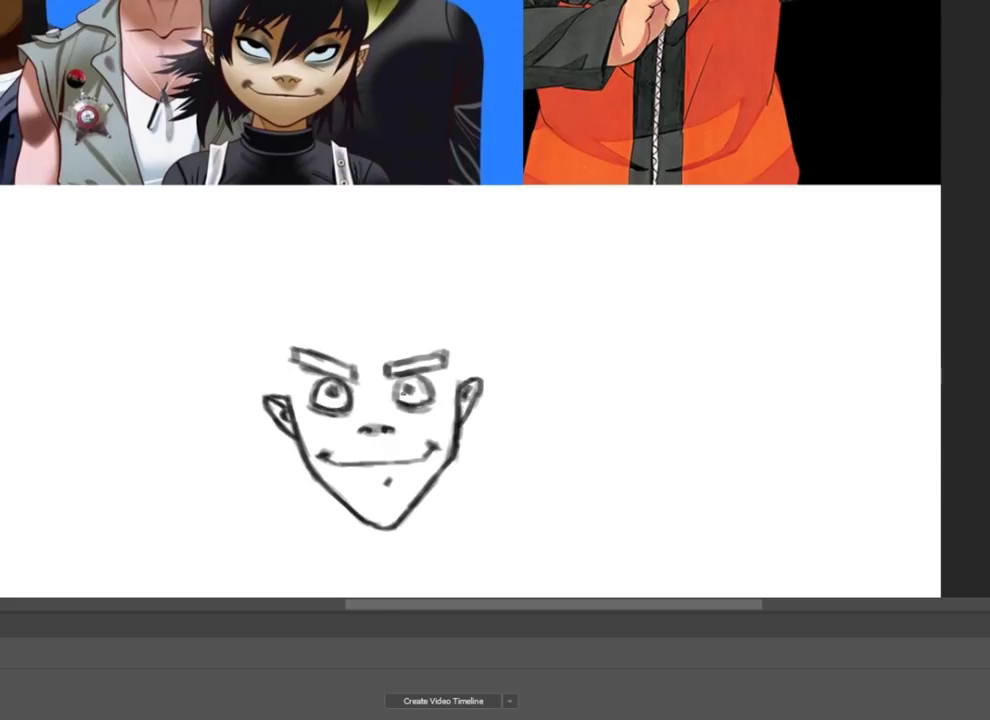
Step: Draw the sides of the head, the sideburns and a tall headband with a metal plate and leaf emblem
left_click_drag(452, 360, 460, 418)
mouse_move(303, 378)
left_mouse_down()
mouse_move(288, 418)
mouse_move(447, 402)
mouse_move(455, 420)
left_mouse_up()
scroll(390, 525, "down", 1)
scroll(390, 525, "up", 1)
mouse_move(298, 425)
left_mouse_down()
mouse_move(316, 362)
mouse_move(434, 362)
left_mouse_up()
mouse_move(335, 365)
left_mouse_down()
mouse_move(334, 405)
mouse_move(378, 360)
mouse_move(384, 386)
left_mouse_up()
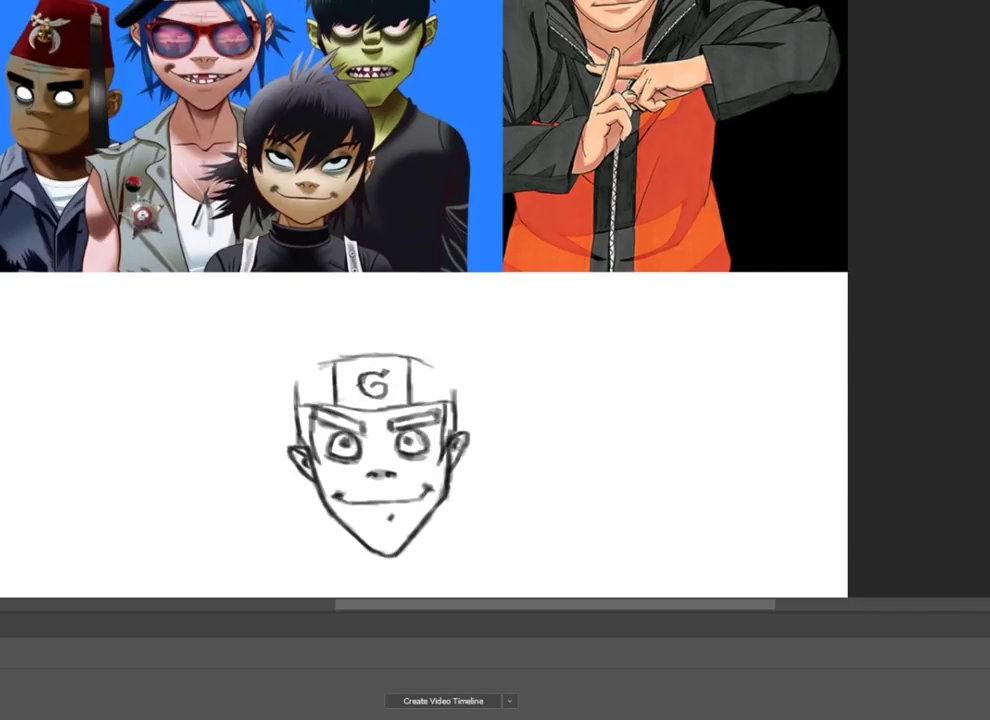
Step: Draw jagged spiky hair around the Gorillaz-style headband and short whisker marks on both cheeks
scroll(424, 300, "down", 3)
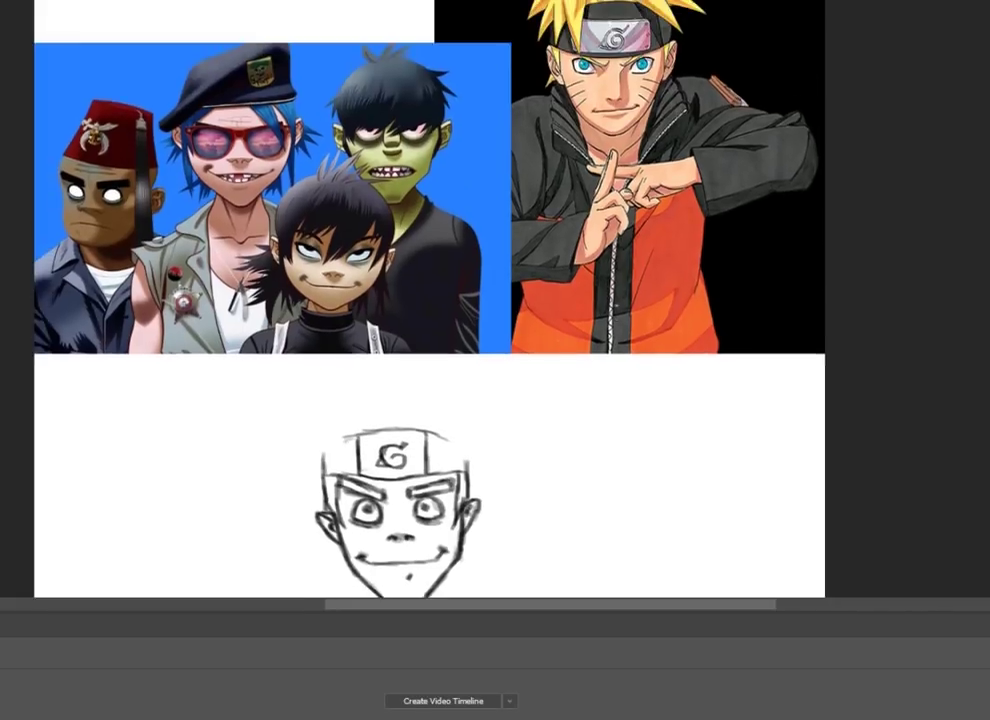
mouse_move(472, 458)
left_mouse_down()
mouse_move(505, 405)
mouse_move(508, 415)
left_mouse_up()
left_click_drag(360, 405, 482, 387)
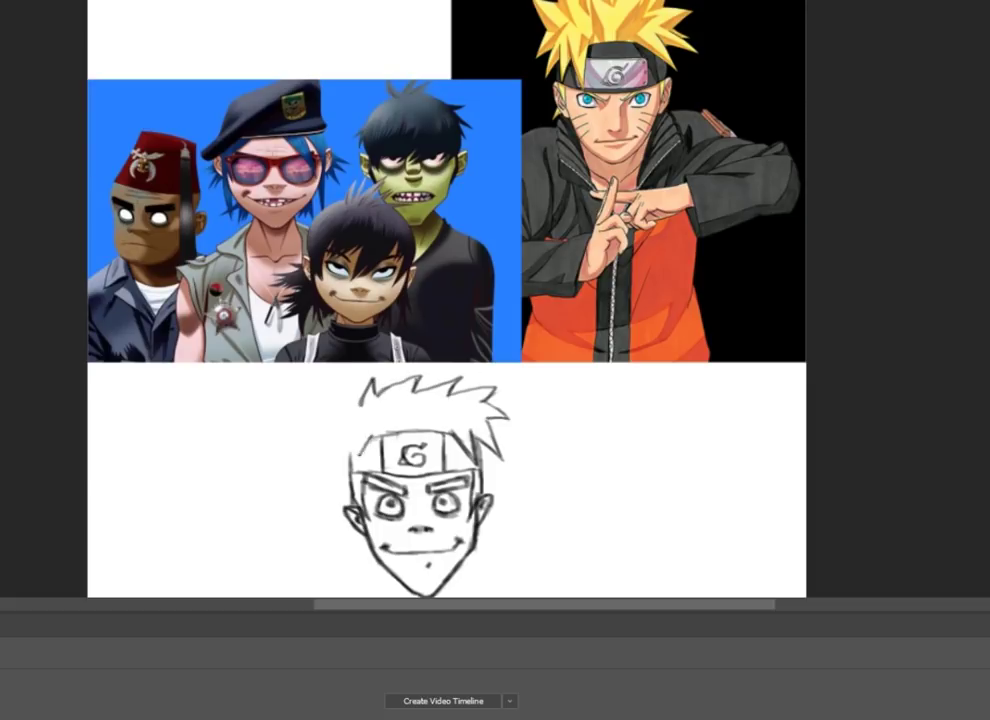
left_click_drag(370, 437, 347, 468)
left_click_drag(346, 421, 360, 392)
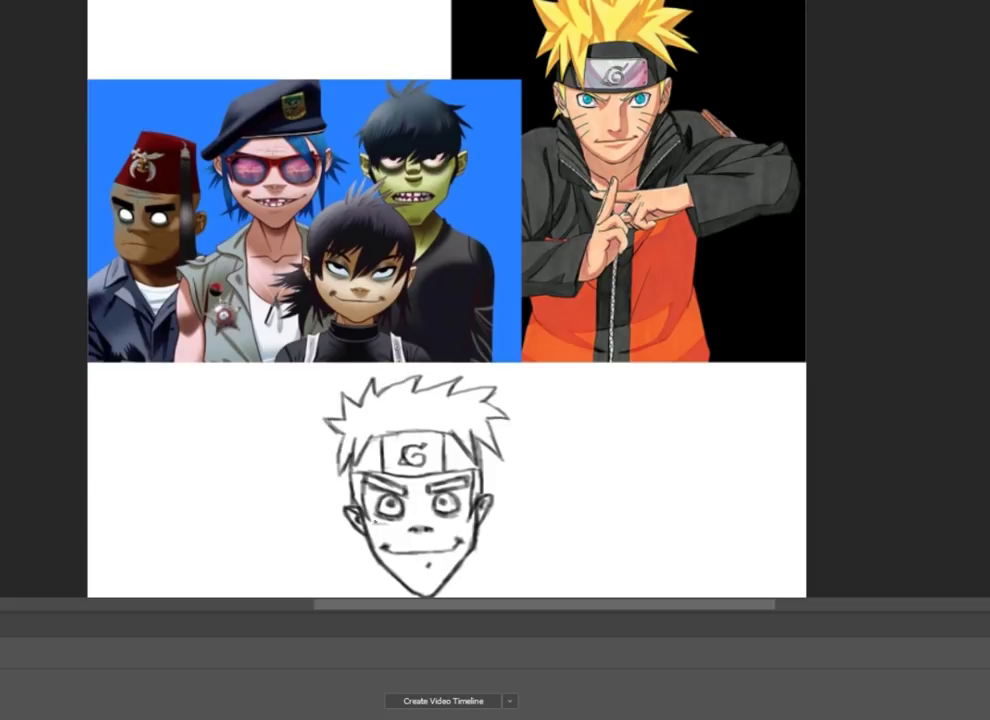
Step: Sketch the open pointed jacket collar and sloping shoulders beneath the Gorillaz-style head
scroll(491, 507, "down", 1)
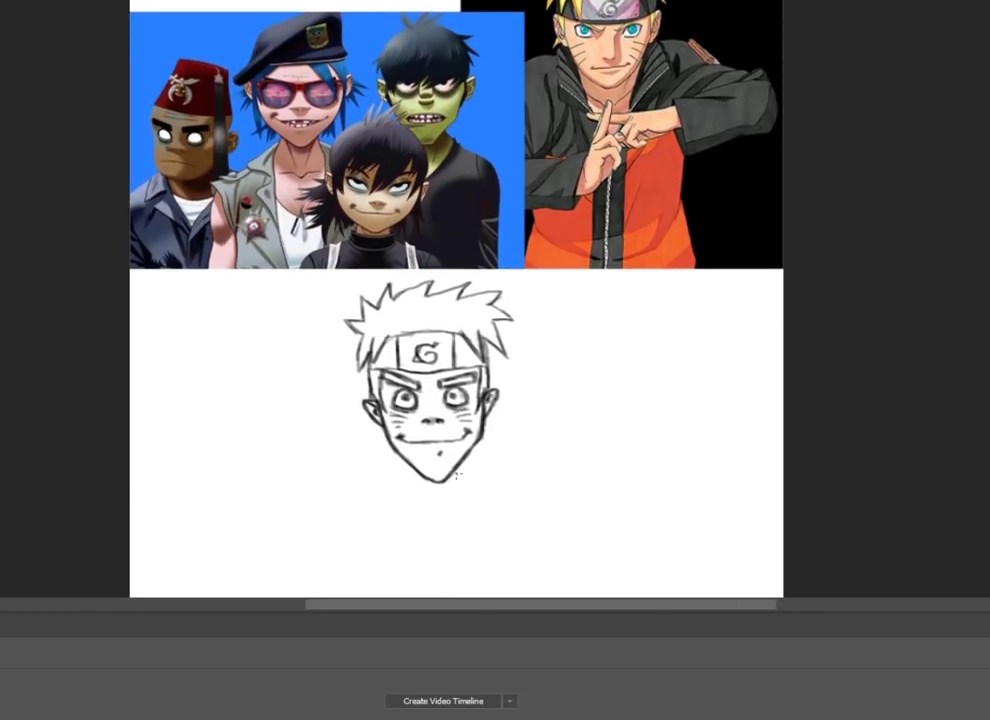
left_click_drag(383, 470, 435, 550)
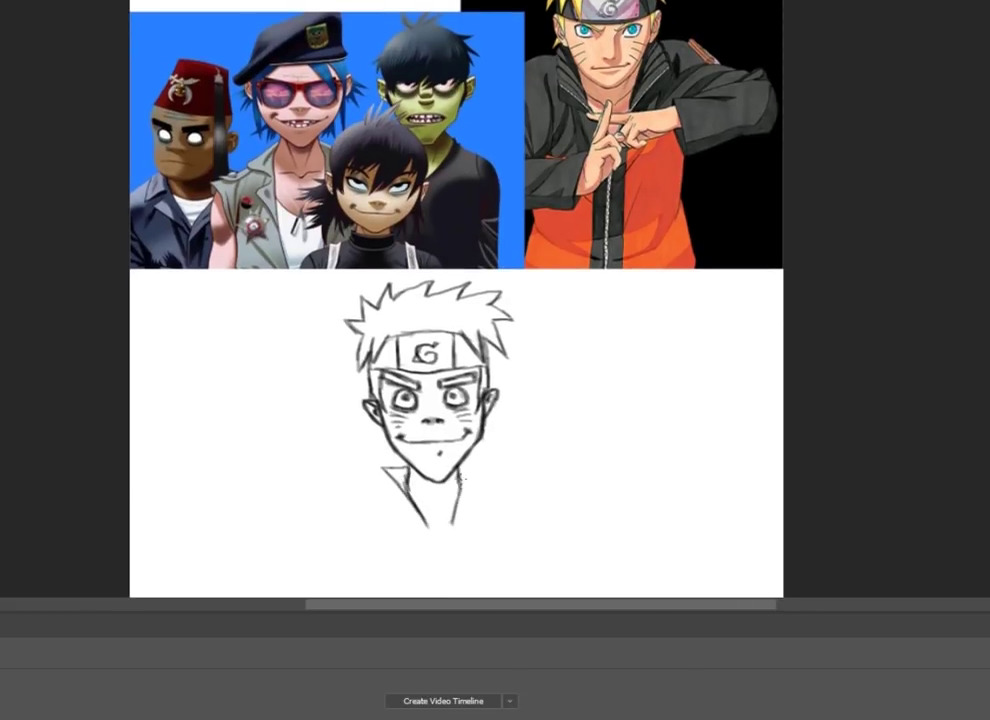
mouse_move(460, 468)
left_mouse_down()
mouse_move(452, 540)
mouse_move(487, 462)
left_mouse_up()
left_click_drag(393, 474, 358, 530)
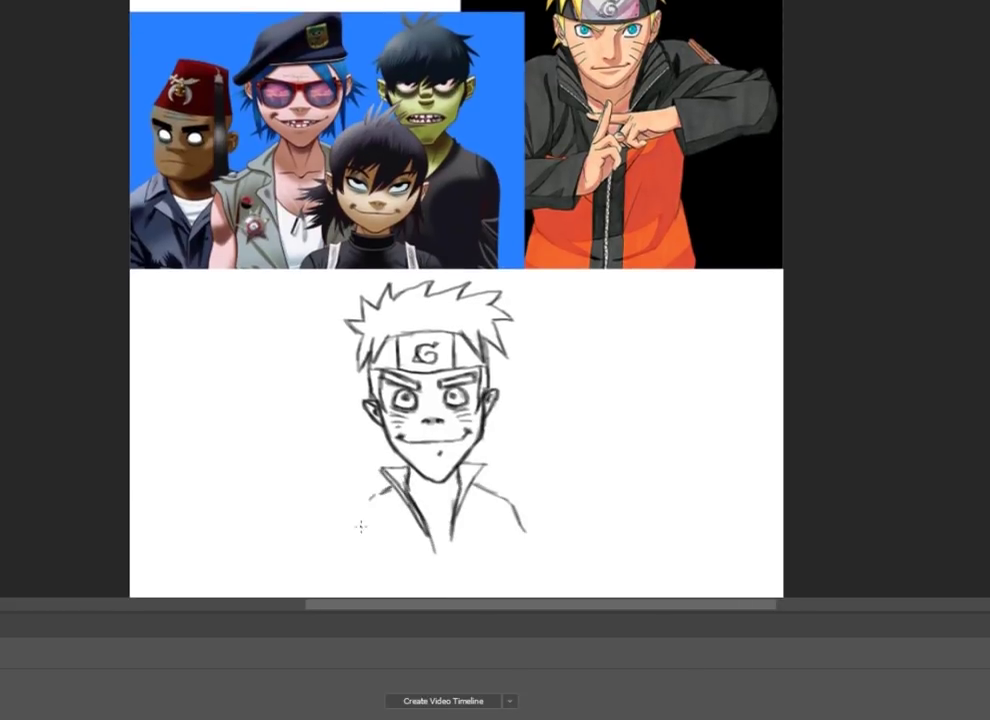
left_click_drag(480, 472, 524, 530)
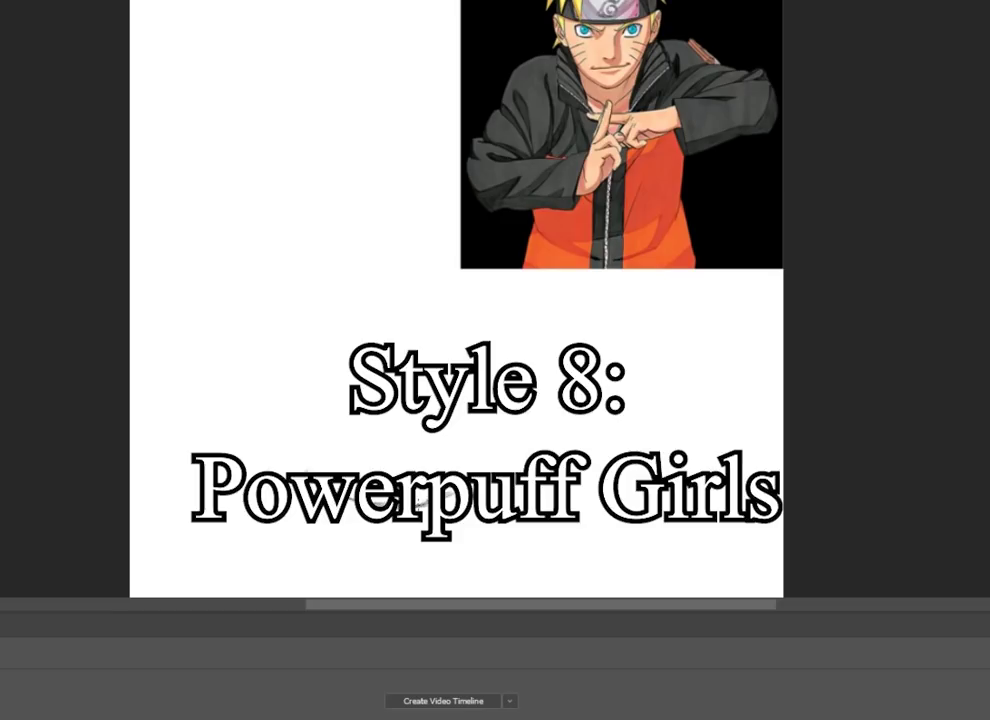
Step: Sketch a wide oval Powerpuff Girls-style head with two huge round eyes, irises, narrow pupils and a tiny mouth
mouse_move(305, 378)
left_mouse_down()
mouse_move(292, 465)
mouse_move(286, 400)
mouse_move(490, 430)
left_mouse_up()
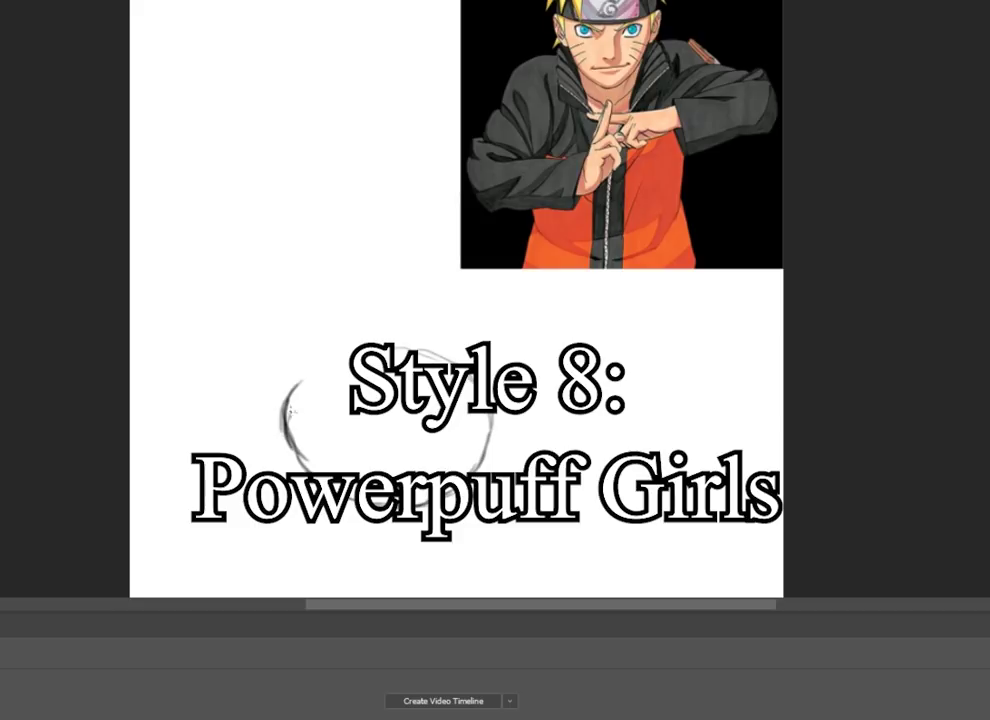
mouse_move(300, 398)
left_mouse_down()
mouse_move(376, 466)
mouse_move(345, 392)
left_mouse_up()
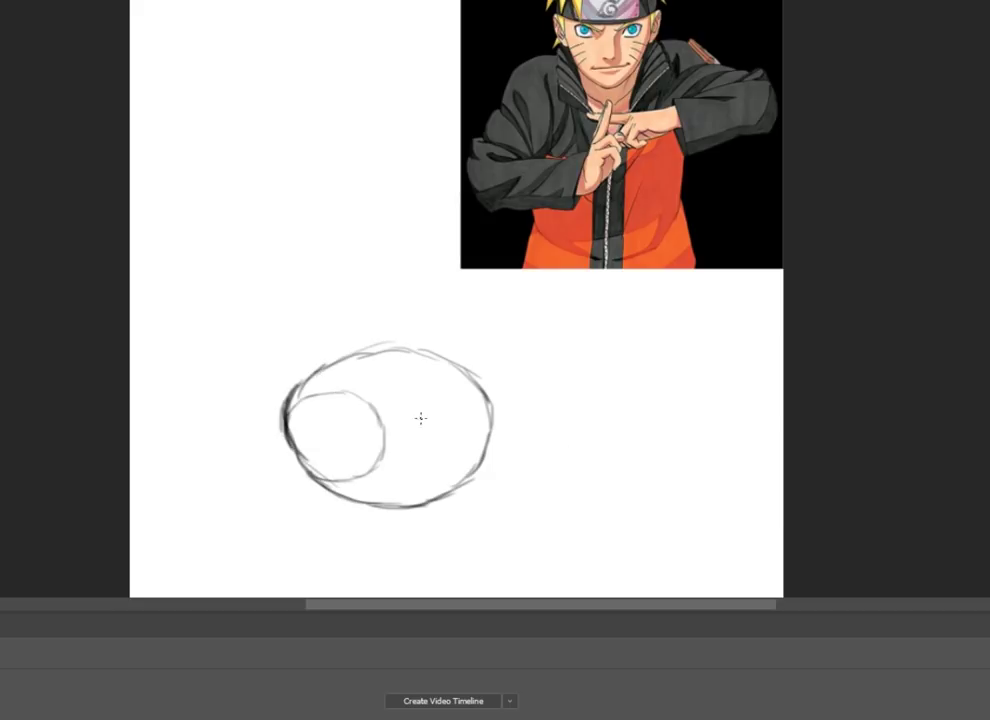
mouse_move(425, 395)
left_mouse_down()
mouse_move(436, 472)
mouse_move(467, 468)
mouse_move(456, 380)
mouse_move(412, 460)
left_mouse_up()
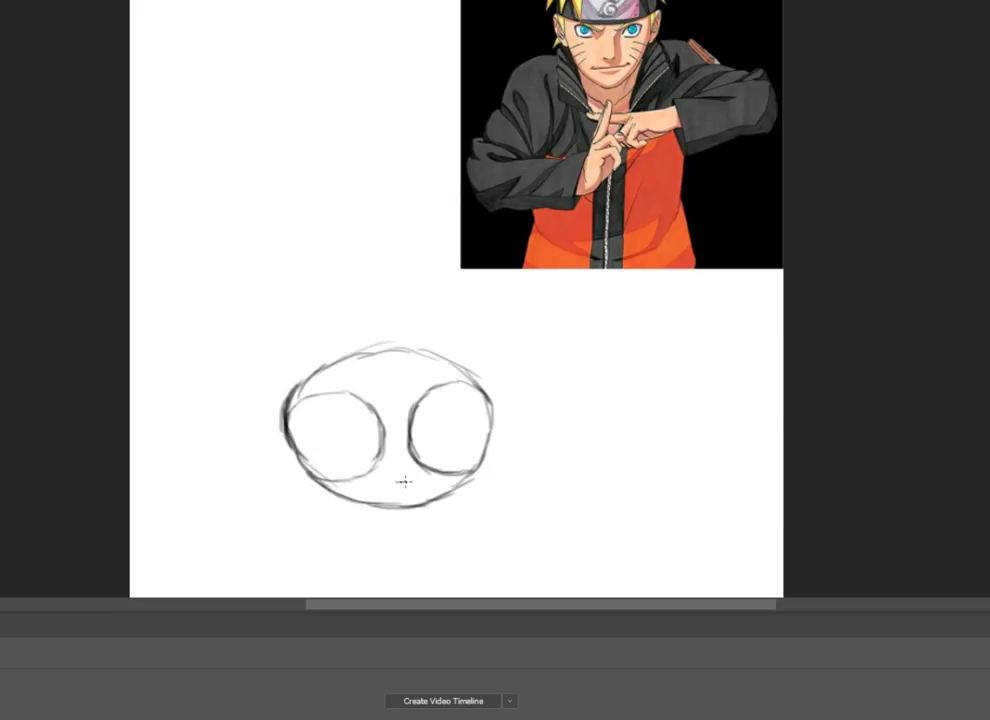
mouse_move(295, 412)
left_mouse_down()
mouse_move(303, 447)
mouse_move(345, 474)
mouse_move(315, 404)
mouse_move(318, 440)
mouse_move(338, 414)
left_mouse_up()
mouse_move(444, 418)
left_mouse_down()
mouse_move(420, 460)
mouse_move(471, 393)
mouse_move(464, 409)
mouse_move(435, 420)
left_mouse_up()
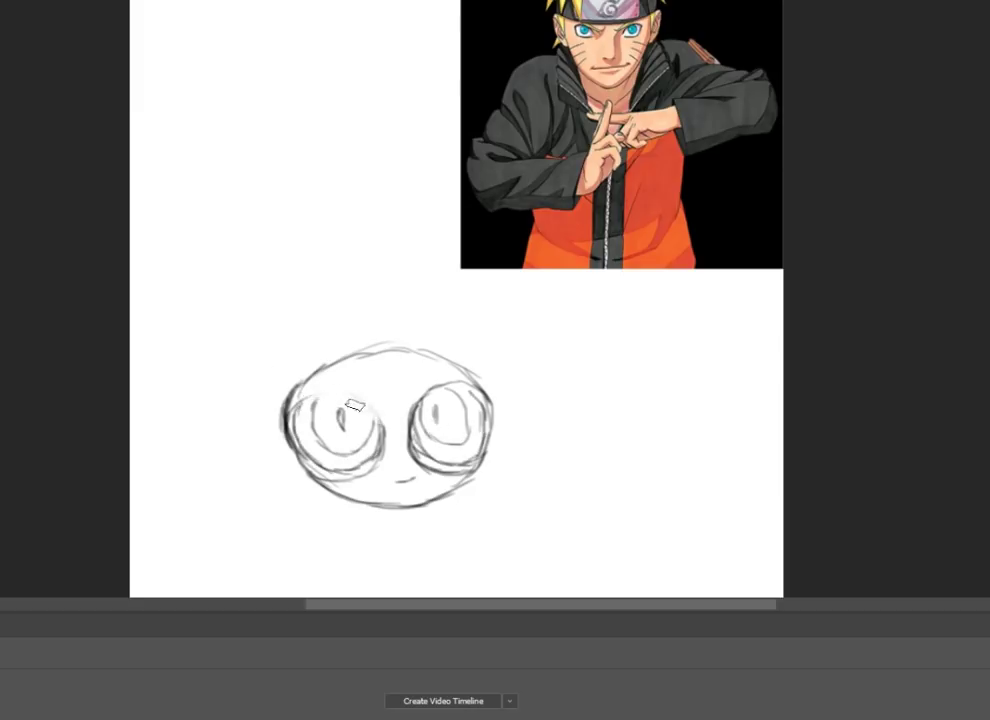
Step: Cut off the tops of the huge eyes with angry slanted lid lines and erase the curves above them
mouse_move(300, 401)
left_mouse_down()
mouse_move(385, 425)
mouse_move(444, 392)
left_mouse_up()
scroll(384, 499, "up", 2)
left_click_drag(488, 332, 492, 362)
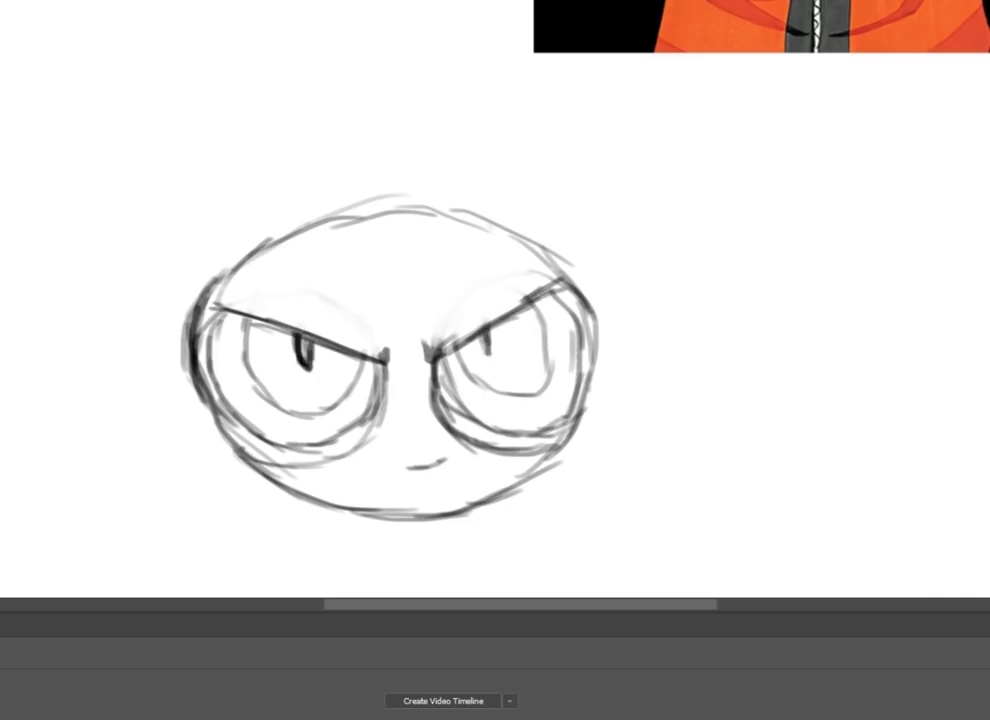
Step: Darken the pupils, irises, eye outlines and face outline of the Powerpuff Girls-style head
left_click_drag(298, 335, 305, 368)
mouse_move(248, 328)
left_mouse_down()
mouse_move(262, 408)
mouse_move(358, 385)
left_mouse_up()
left_click_drag(215, 400, 364, 420)
mouse_move(215, 310)
left_mouse_down()
mouse_move(212, 380)
mouse_move(235, 435)
mouse_move(196, 390)
mouse_move(230, 440)
left_mouse_up()
left_click_drag(345, 330, 450, 265)
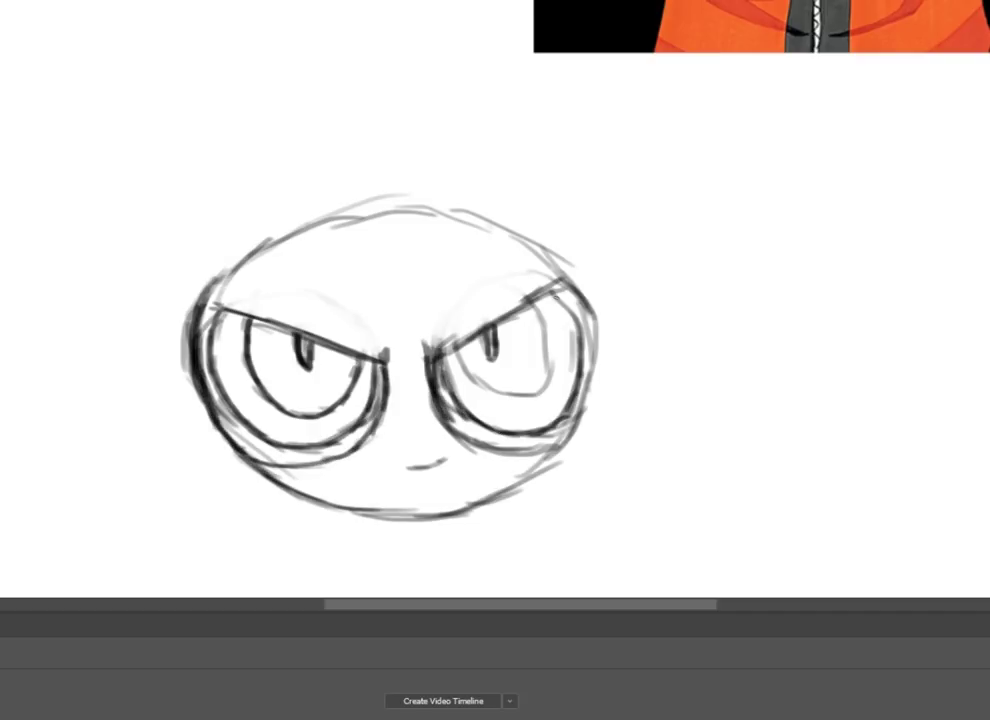
mouse_move(350, 290)
left_mouse_down()
mouse_move(410, 275)
mouse_move(420, 305)
left_mouse_up()
Step: Flip the canvas horizontally and rotate the face sketch slightly counter-clockwise
scroll(491, 274, "down", 1)
key("alt+i")
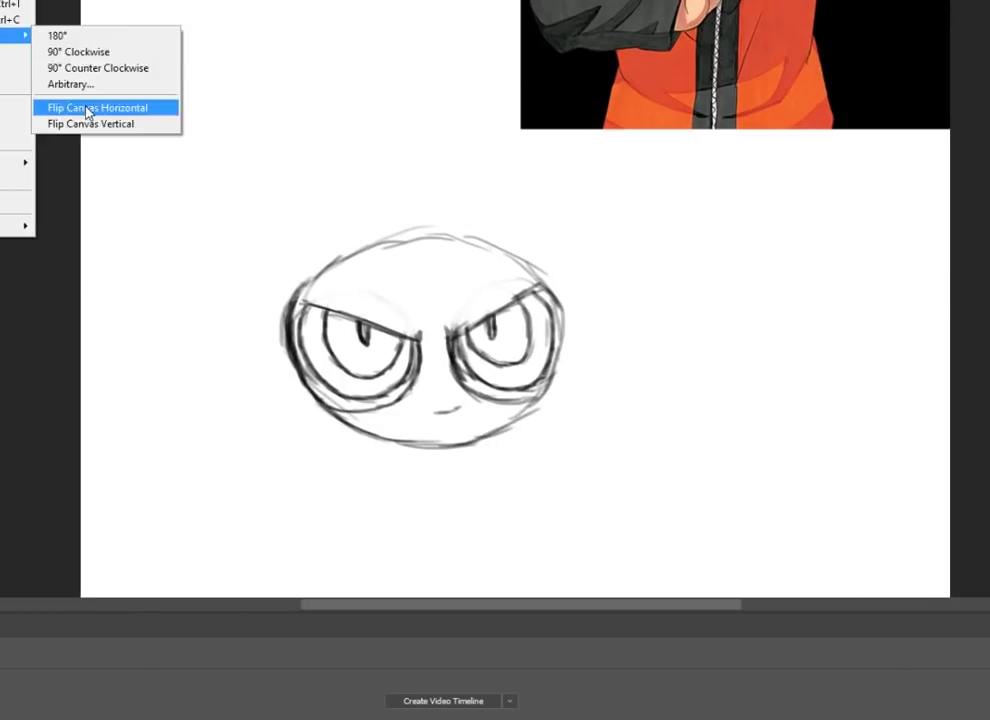
left_click(84, 106)
key("ctrl+t")
left_click_drag(780, 340, 776, 296)
key("Escape")
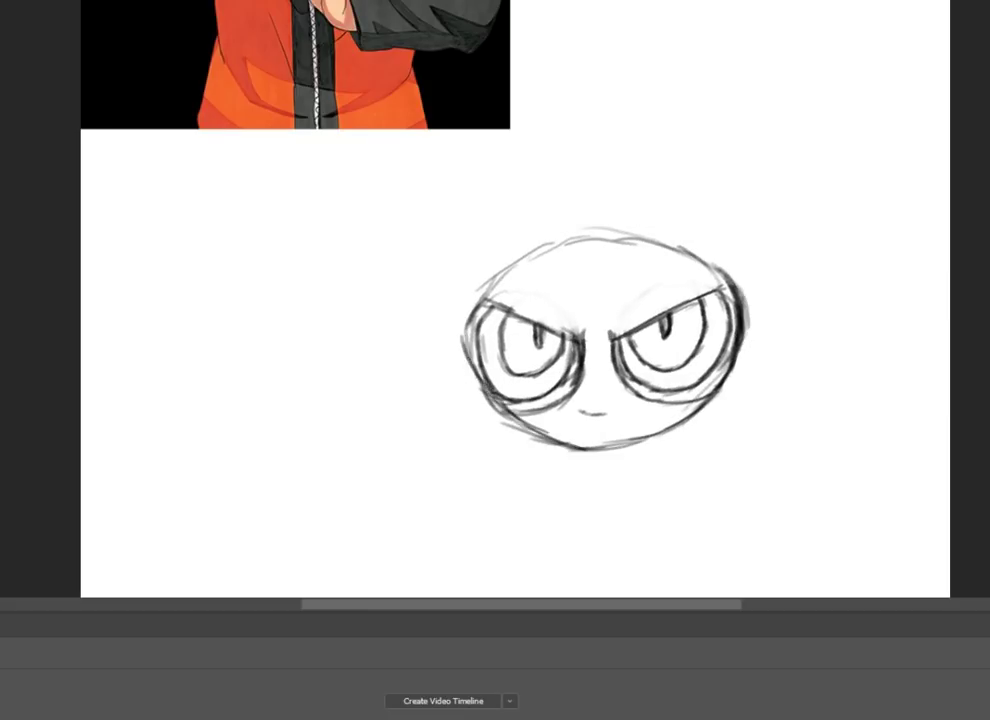
Step: Flip the canvas horizontally back to its original orientation
key("alt+i")
mouse_move(20, 35)
left_click(89, 110)
Step: Draw the headband's edges across the forehead and surround the Powerpuff Girls-style head with large spiky hair and bangs
scroll(590, 281, "down", 2)
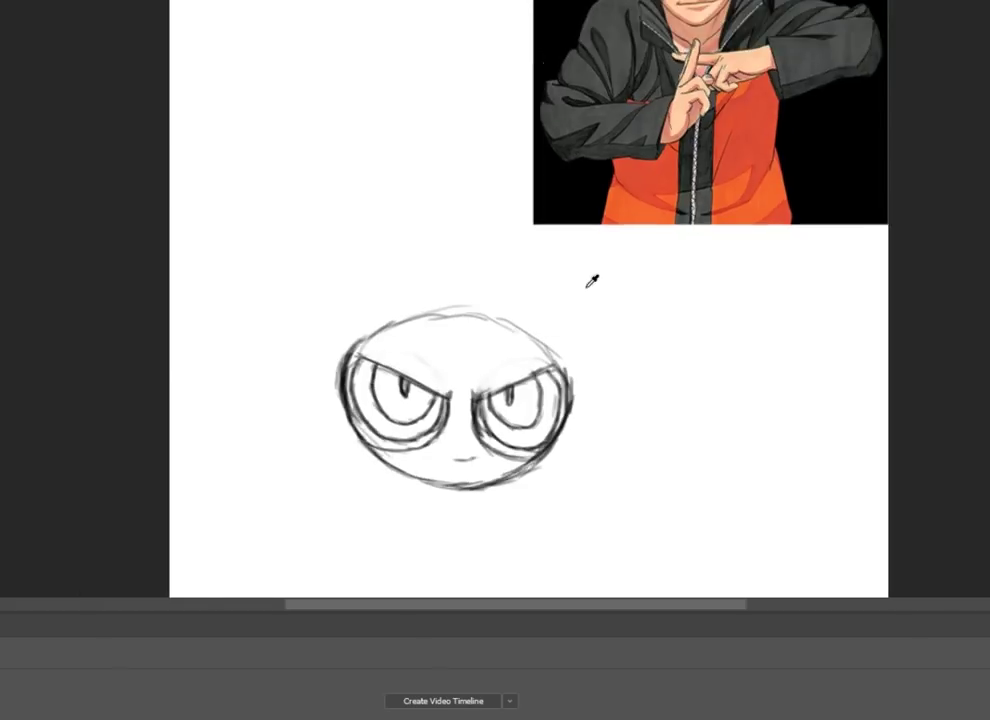
mouse_move(378, 374)
left_mouse_down()
mouse_move(556, 368)
mouse_move(595, 390)
left_mouse_up()
mouse_move(386, 318)
left_mouse_down()
mouse_move(462, 299)
mouse_move(600, 352)
left_mouse_up()
mouse_move(378, 360)
left_mouse_down()
mouse_move(398, 405)
mouse_move(369, 350)
mouse_move(342, 345)
mouse_move(388, 320)
left_mouse_up()
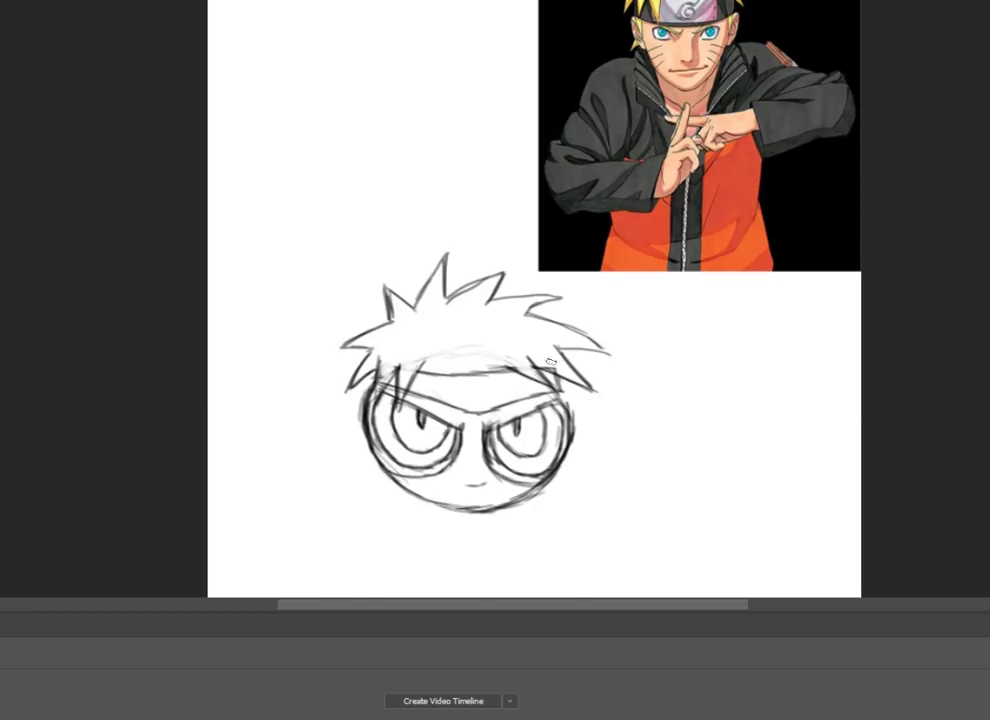
Step: Add whisker marks to the cheeks, and draw the headband's metal plate with its leaf emblem
scroll(531, 330, "up", 3)
mouse_move(300, 276)
left_mouse_down()
mouse_move(264, 296)
mouse_move(274, 313)
mouse_move(274, 382)
mouse_move(306, 468)
mouse_move(506, 474)
mouse_move(410, 358)
left_mouse_up()
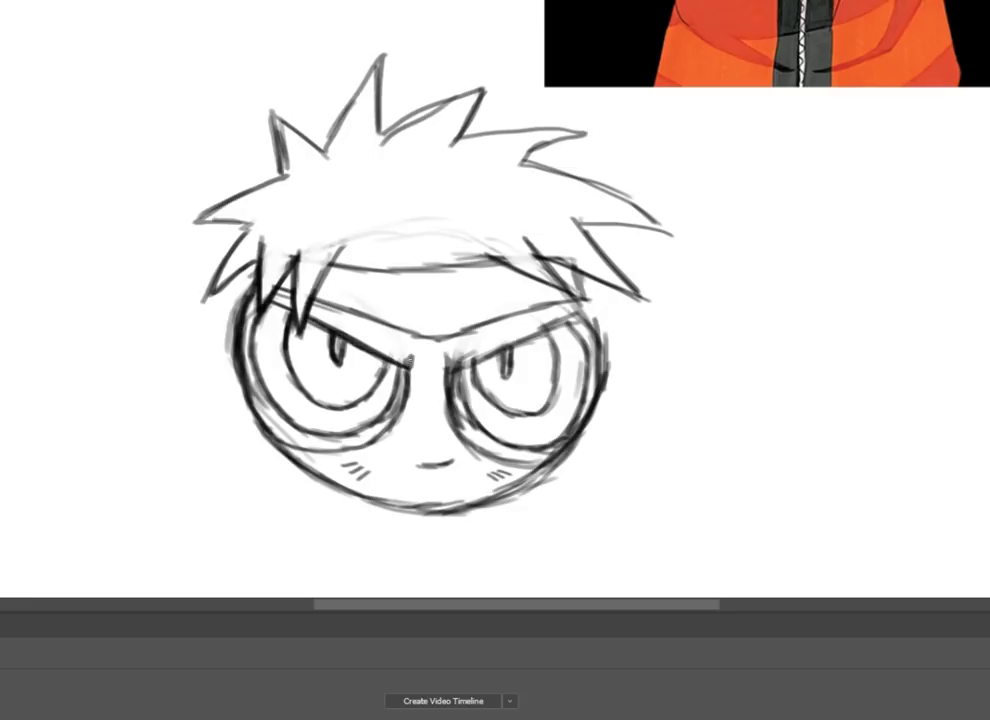
left_click_drag(356, 272, 356, 306)
left_click_drag(492, 266, 492, 314)
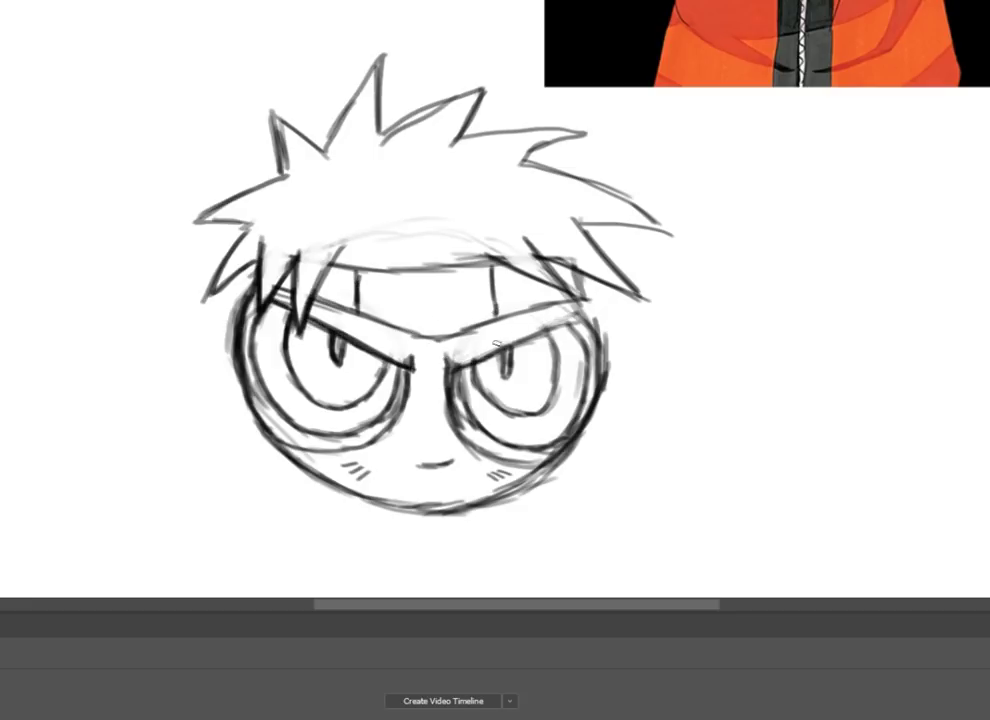
scroll(691, 227, "down", 2)
scroll(691, 227, "down", 2)
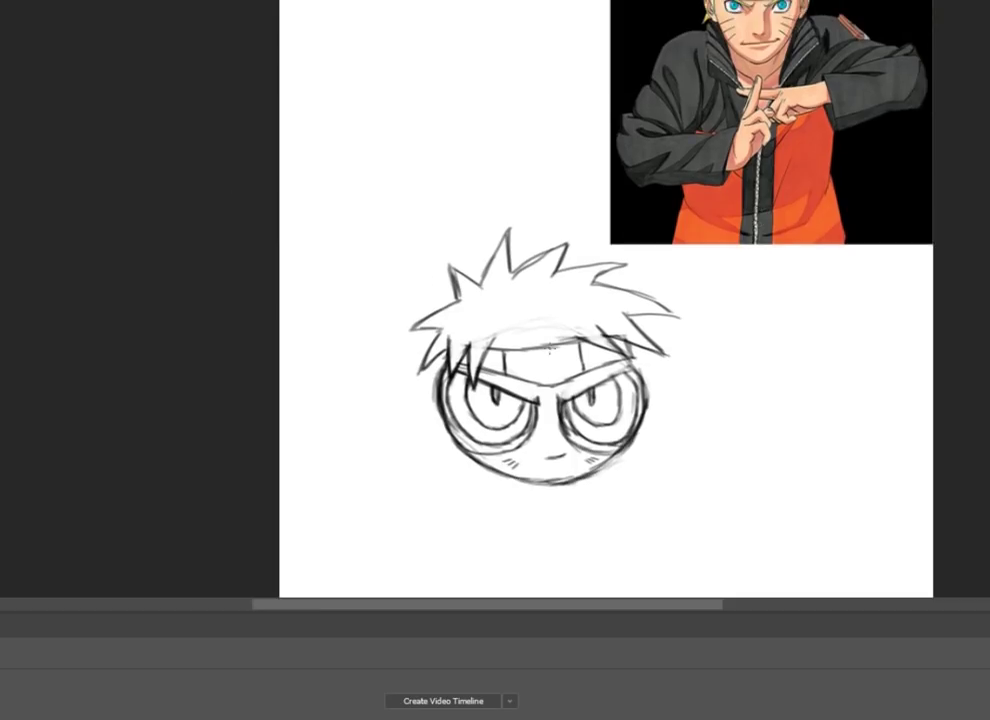
left_click_drag(538, 360, 556, 370)
Step: Sketch the small narrow body beneath the Powerpuff Girls-style head with straight sides and jacket lines
left_click_drag(515, 487, 516, 585)
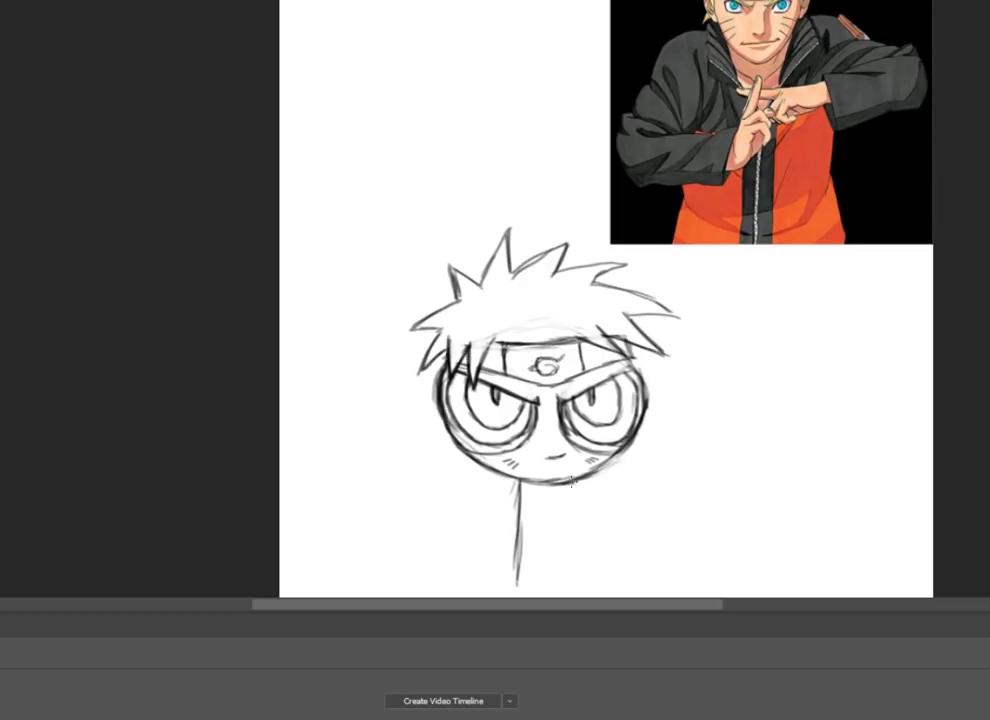
left_click_drag(585, 487, 599, 557)
scroll(599, 540, "down", 2)
mouse_move(516, 492)
left_mouse_down()
mouse_move(548, 512)
mouse_move(592, 513)
mouse_move(598, 462)
left_mouse_up()
left_click_drag(520, 454, 590, 448)
left_click_drag(555, 405, 556, 440)
mouse_move(506, 402)
left_mouse_down()
mouse_move(493, 441)
mouse_move(515, 420)
left_mouse_up()
mouse_move(590, 400)
left_mouse_down()
mouse_move(610, 442)
mouse_move(597, 430)
left_mouse_up()
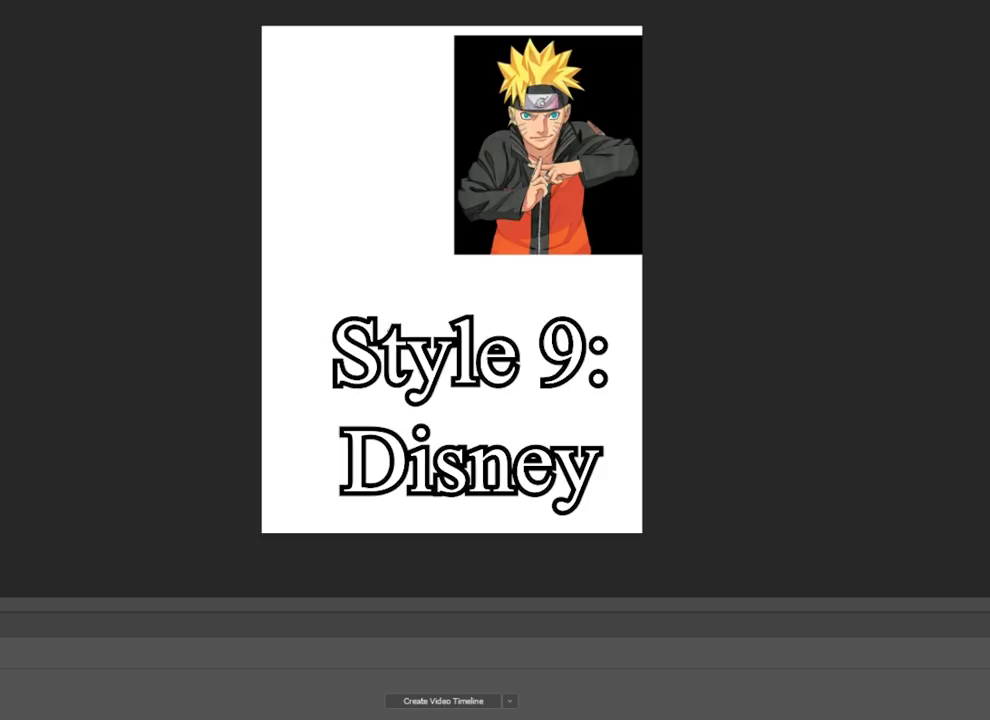
Step: Sketch a round Disney-style head construction circle with a centre cross and horizontal guidelines for the face below it
mouse_move(405, 395)
left_mouse_down()
mouse_move(461, 303)
mouse_move(385, 360)
left_mouse_up()
left_click_drag(440, 300, 441, 412)
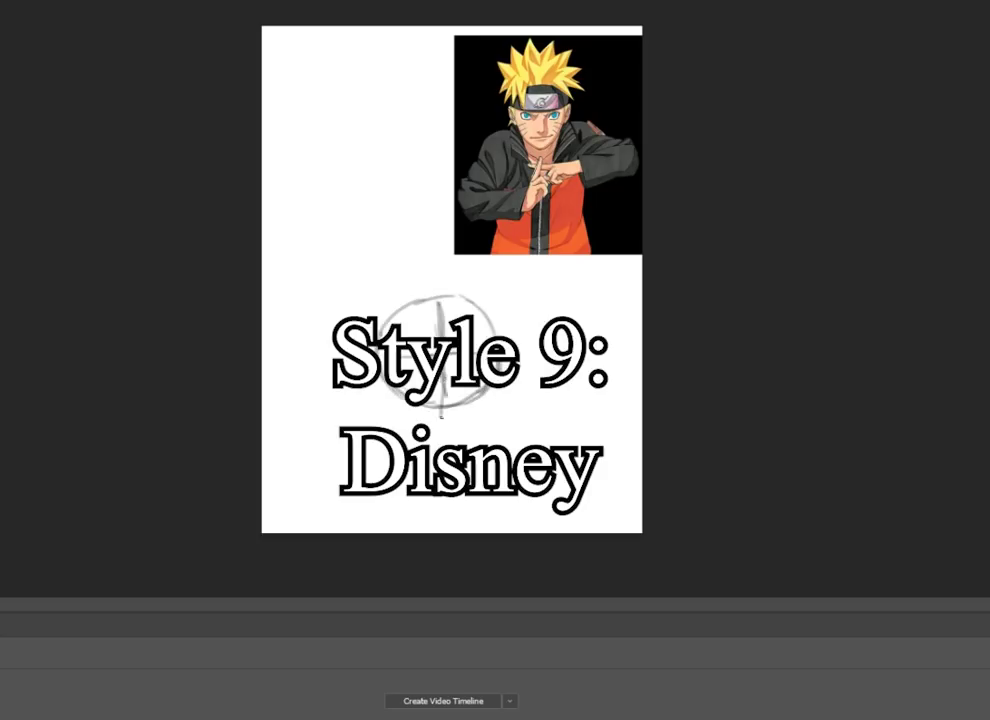
left_click_drag(382, 405, 522, 404)
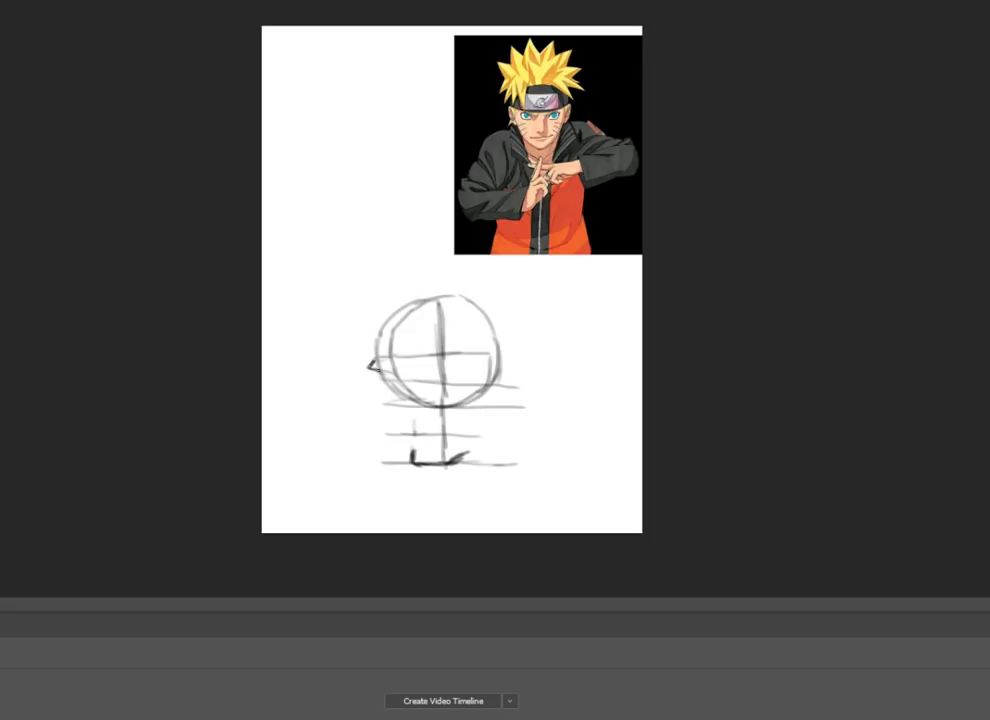
Step: Draw the far side of the face from forehead to chin, with the brow ridge, the nose and the half-hidden far eye
left_click_drag(381, 382, 414, 458)
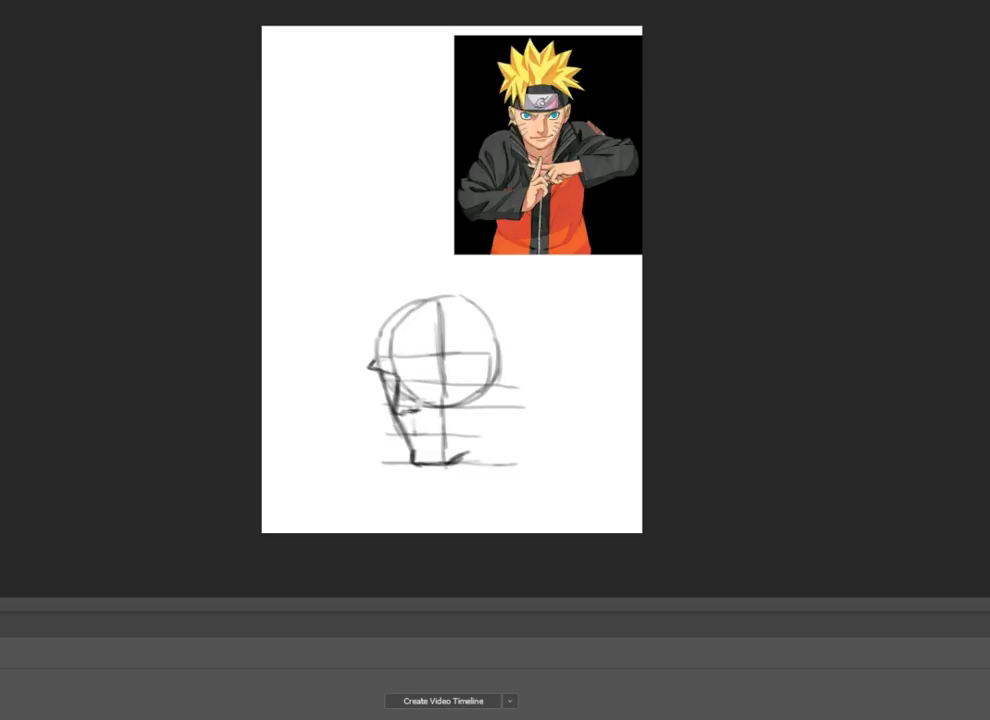
scroll(470, 360, "up", 2)
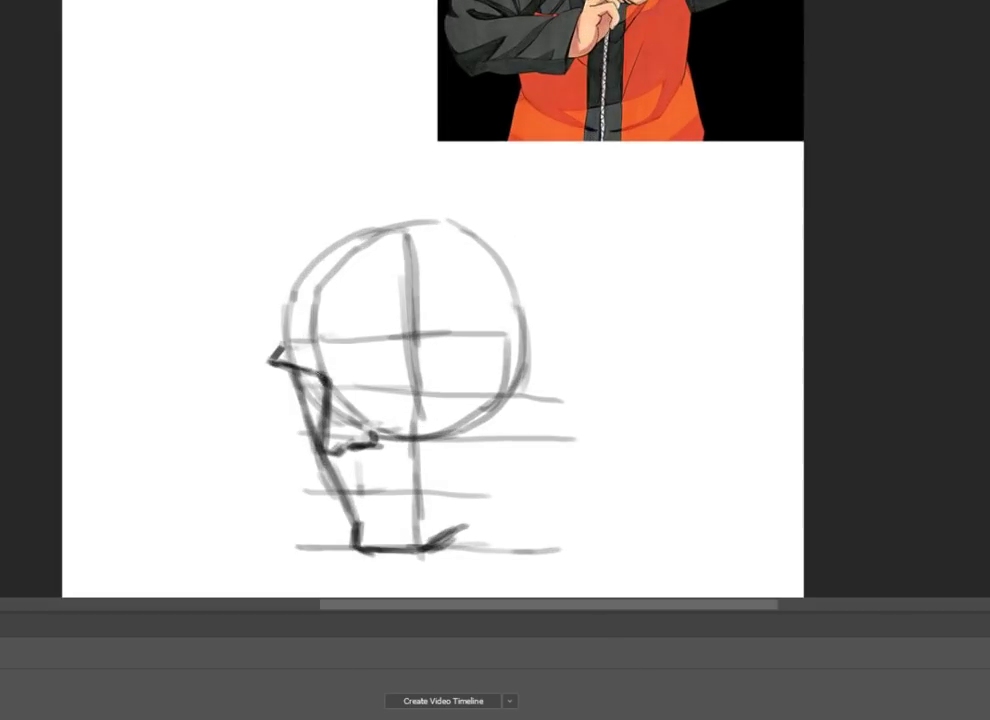
mouse_move(286, 290)
left_mouse_down()
mouse_move(272, 358)
mouse_move(360, 548)
left_mouse_up()
left_click_drag(335, 395, 355, 425)
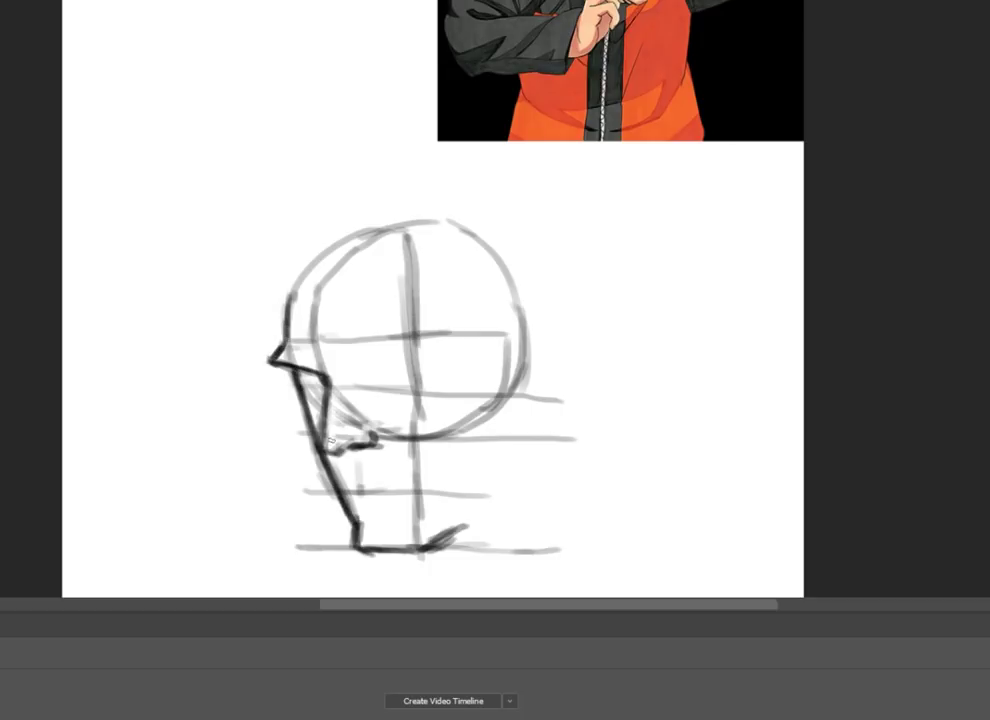
left_click_drag(288, 298, 281, 350)
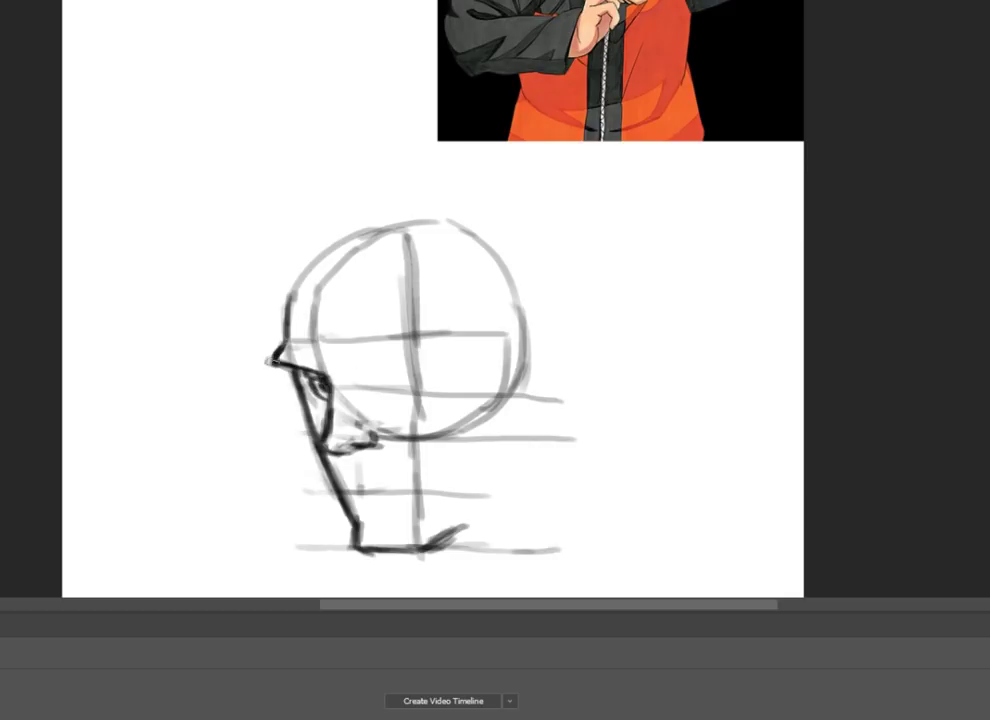
left_click_drag(287, 356, 322, 374)
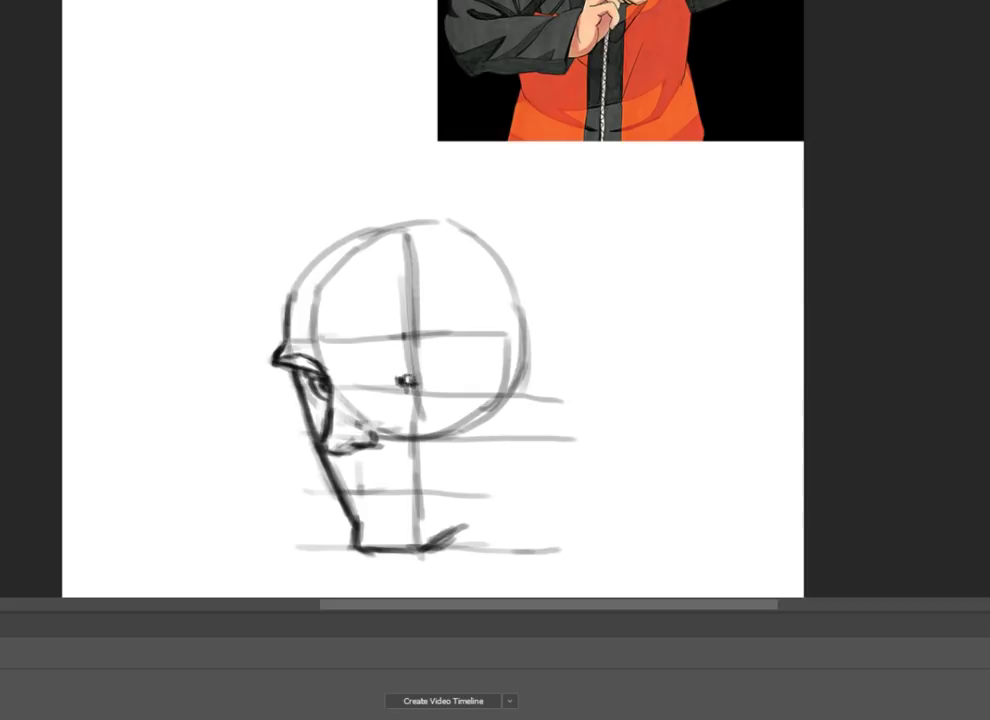
Step: Draw the narrow near eye with a dark upper lid, lower lid, iris and pupil
left_click_drag(372, 363, 430, 371)
scroll(388, 320, "up", 4)
mouse_move(420, 258)
left_mouse_down()
mouse_move(445, 270)
mouse_move(425, 280)
mouse_move(436, 298)
left_mouse_up()
mouse_move(420, 250)
left_mouse_down()
mouse_move(425, 295)
mouse_move(452, 266)
left_mouse_up()
left_click_drag(392, 256, 382, 290)
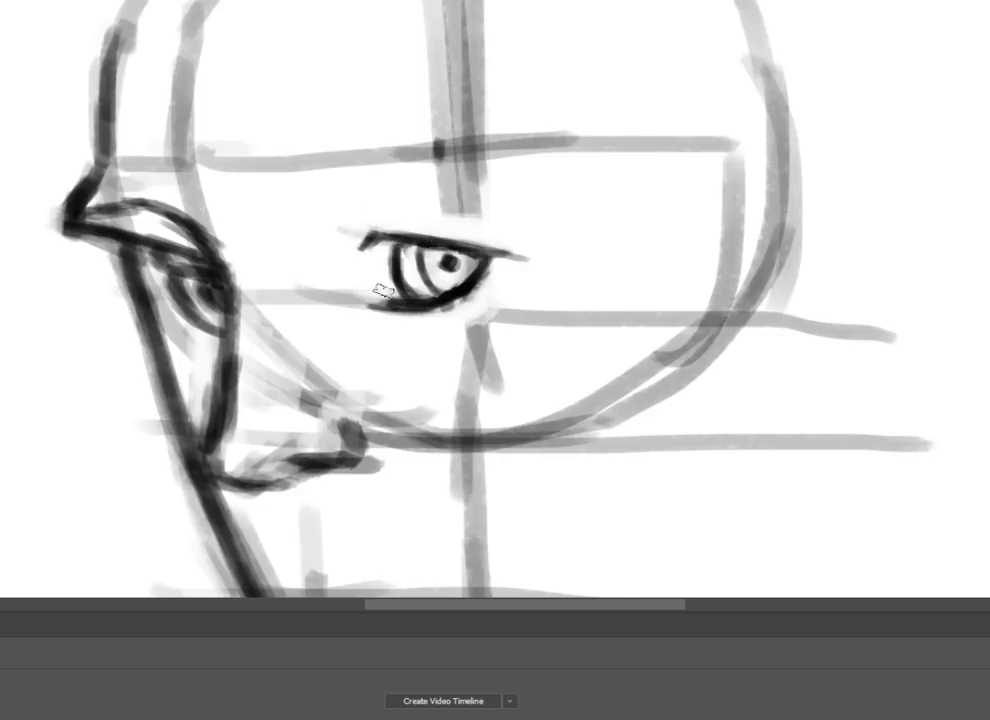
Step: Draw the long angled eyebrow above the near eye and erase the construction lines around the brow and eye
left_click_drag(270, 250, 548, 194)
left_click_drag(548, 180, 583, 218)
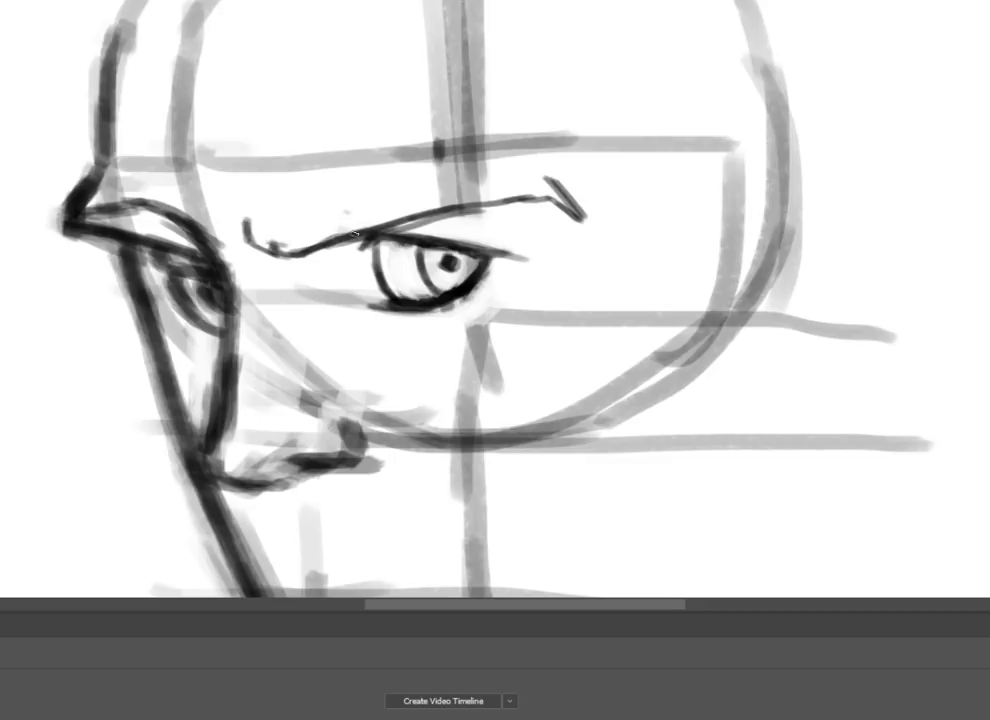
left_click_drag(268, 246, 560, 200)
scroll(520, 190, "down", 2)
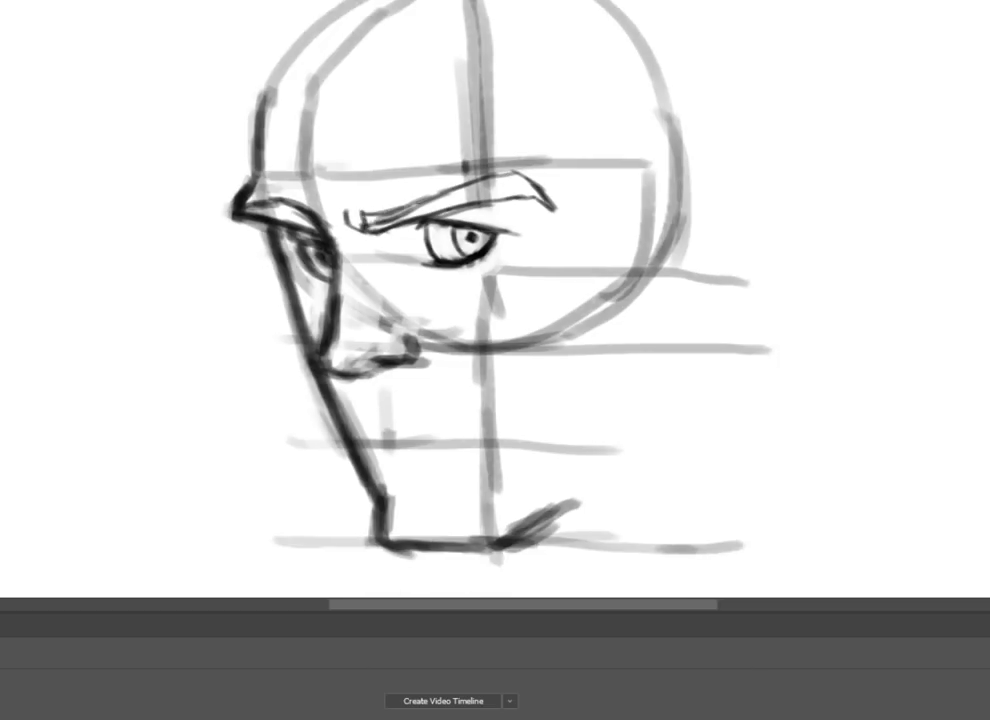
mouse_move(350, 218)
left_mouse_down()
mouse_move(540, 186)
mouse_move(555, 210)
left_mouse_up()
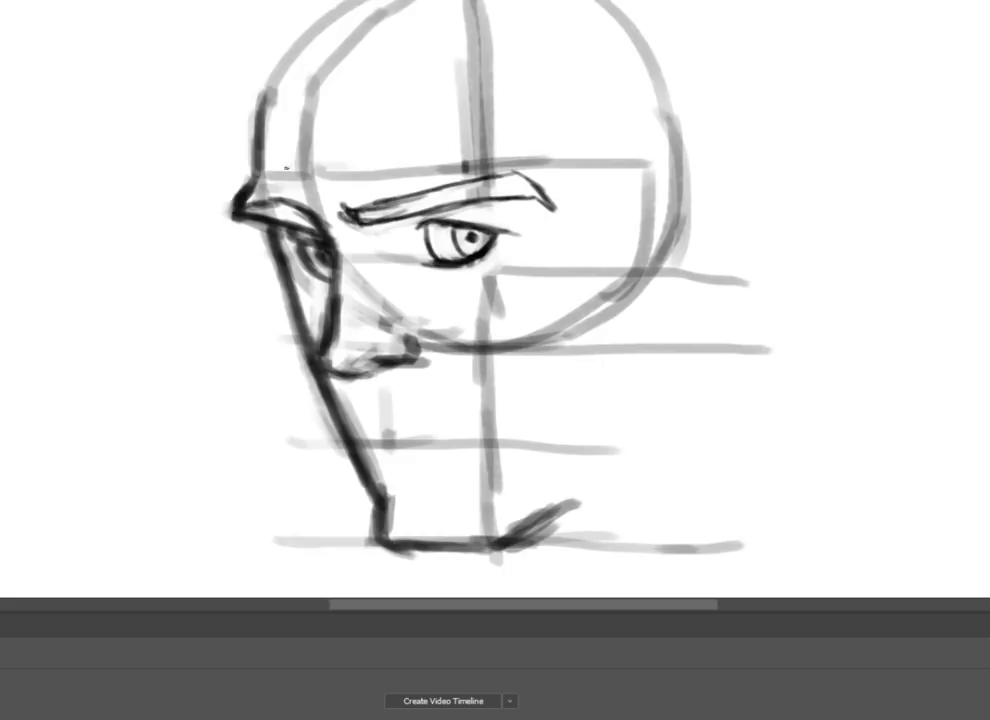
mouse_move(294, 170)
left_mouse_down()
mouse_move(272, 170)
mouse_move(318, 133)
mouse_move(375, 305)
mouse_move(448, 270)
left_mouse_up()
Step: Select the near eye, rotate it slightly and shift it about 0.13 in right and 0.06 in down
key("l")
left_click(396, 258)
left_click(474, 283)
left_click(524, 255)
left_click(531, 233)
left_click(511, 221)
left_click(396, 258)
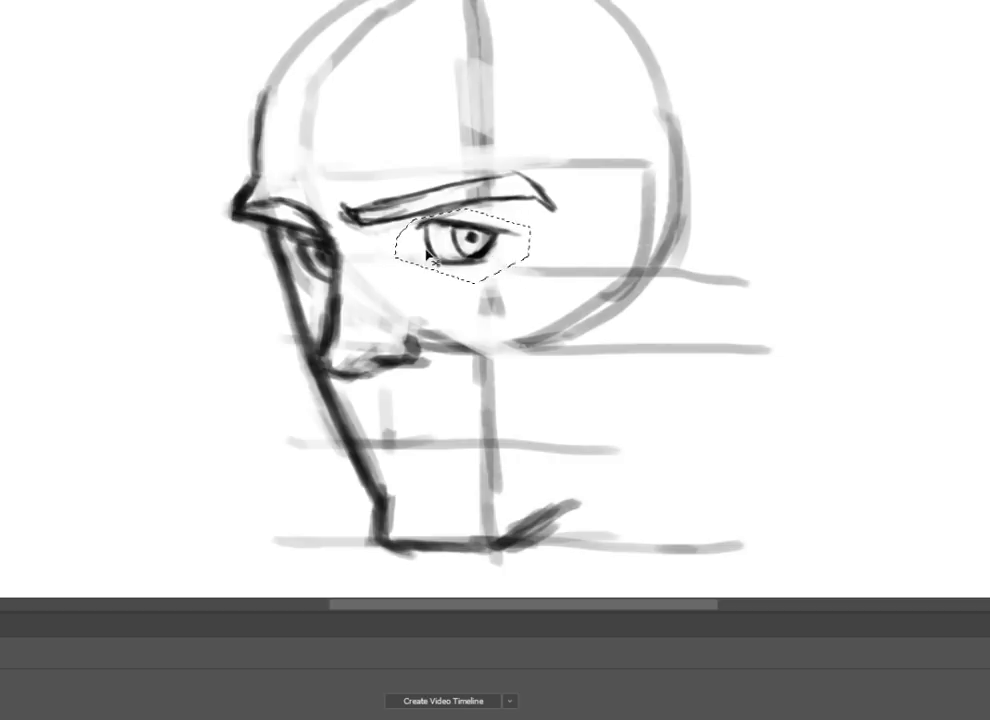
key("ctrl+t")
left_click_drag(452, 238, 460, 240)
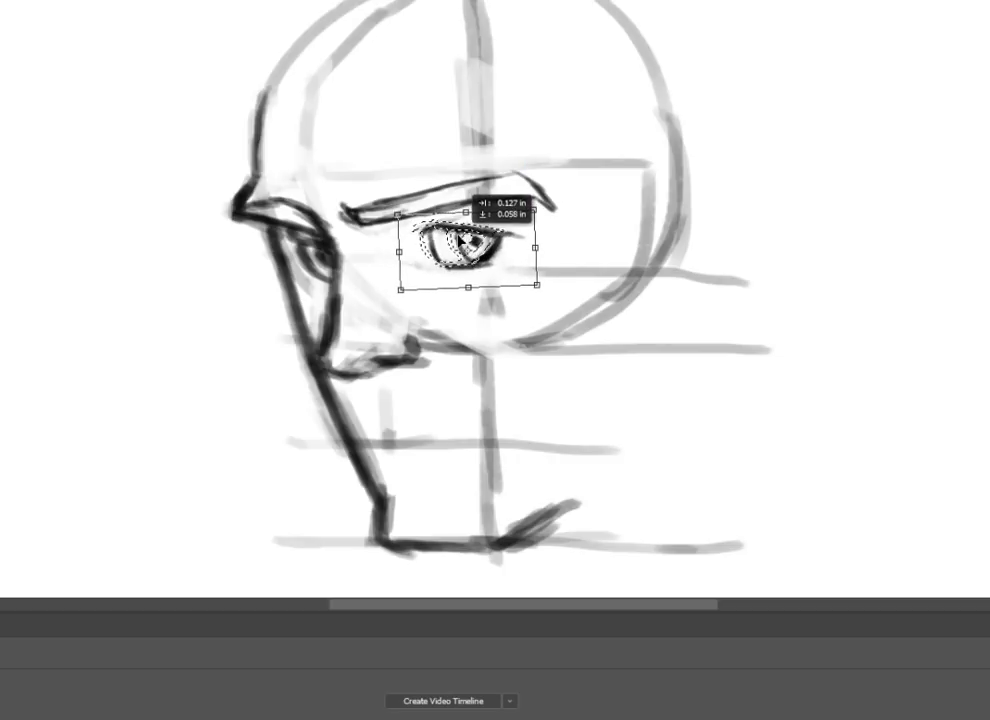
key("Return")
key("ctrl+d")
Step: Draw a smirking mouth with a short lower-lip mark, and erase the guidelines around the nose, cheek and mouth
left_click_drag(365, 402, 533, 371)
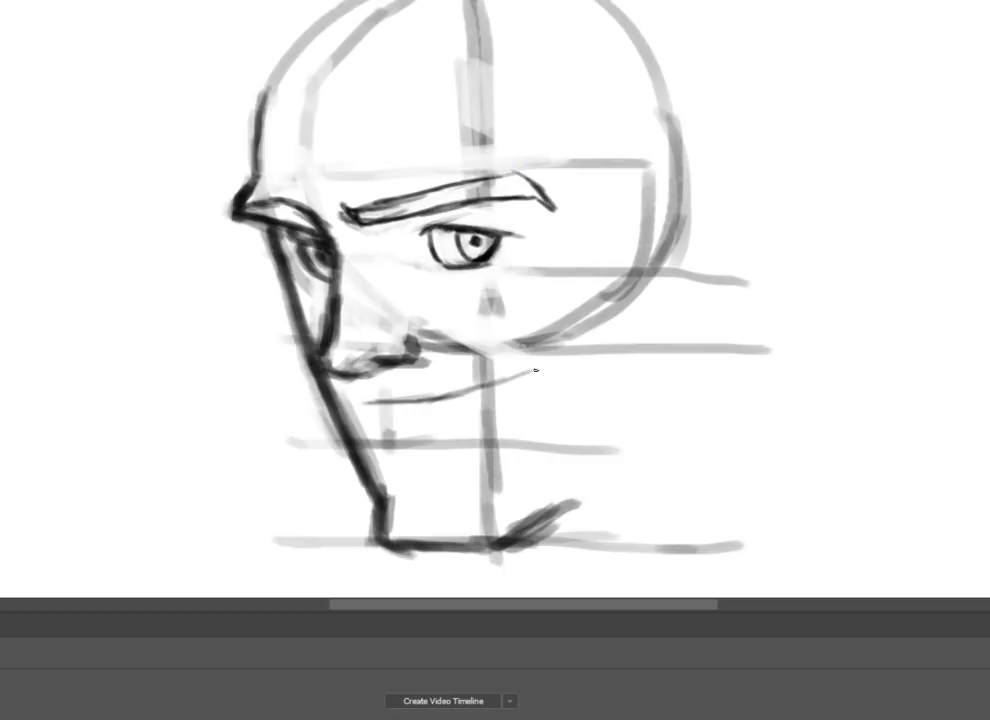
mouse_move(404, 419)
left_mouse_down()
mouse_move(380, 423)
mouse_move(404, 427)
left_mouse_up()
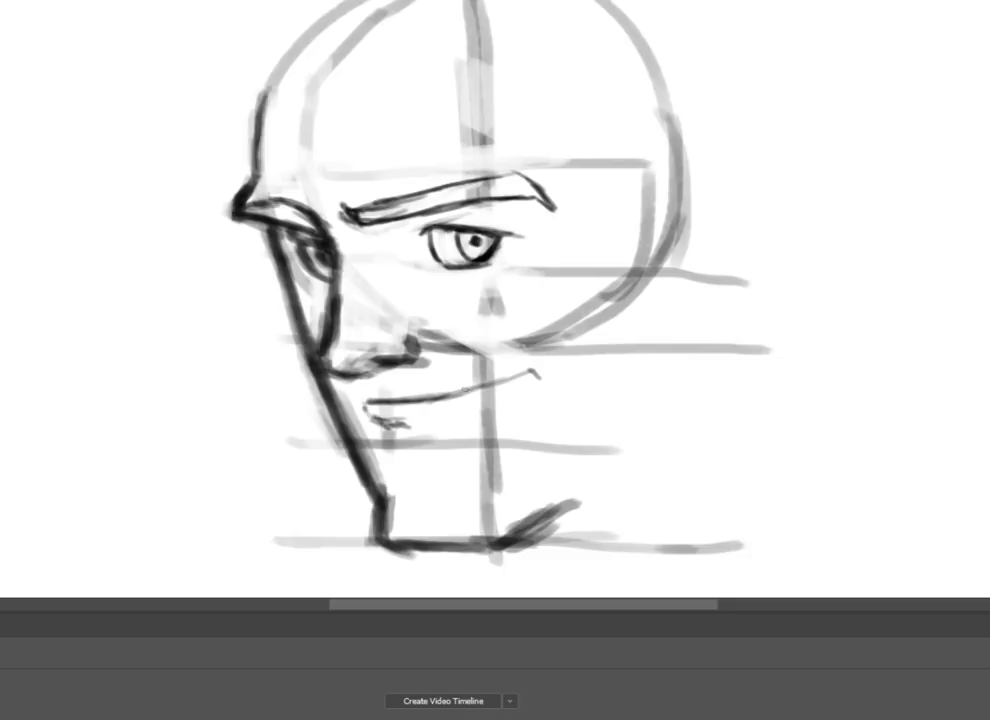
left_click_drag(425, 310, 432, 376)
mouse_move(469, 333)
left_mouse_down()
mouse_move(376, 331)
mouse_move(453, 347)
mouse_move(495, 331)
mouse_move(536, 408)
left_mouse_up()
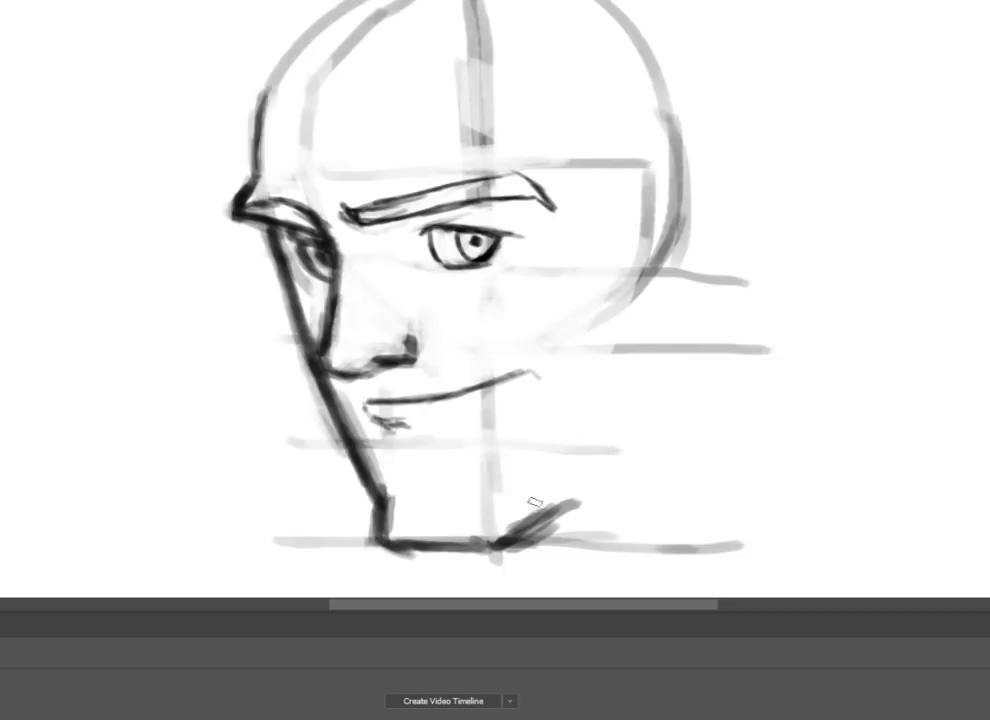
Step: Draw the near jawline from the chin up to the ear, add the ear, and mark whiskers on the cheek
left_click_drag(514, 518, 624, 390)
mouse_move(622, 356)
left_mouse_down()
mouse_move(622, 325)
mouse_move(620, 392)
left_mouse_up()
mouse_move(636, 210)
left_mouse_down()
mouse_move(658, 222)
mouse_move(630, 298)
mouse_move(657, 210)
mouse_move(664, 282)
left_mouse_up()
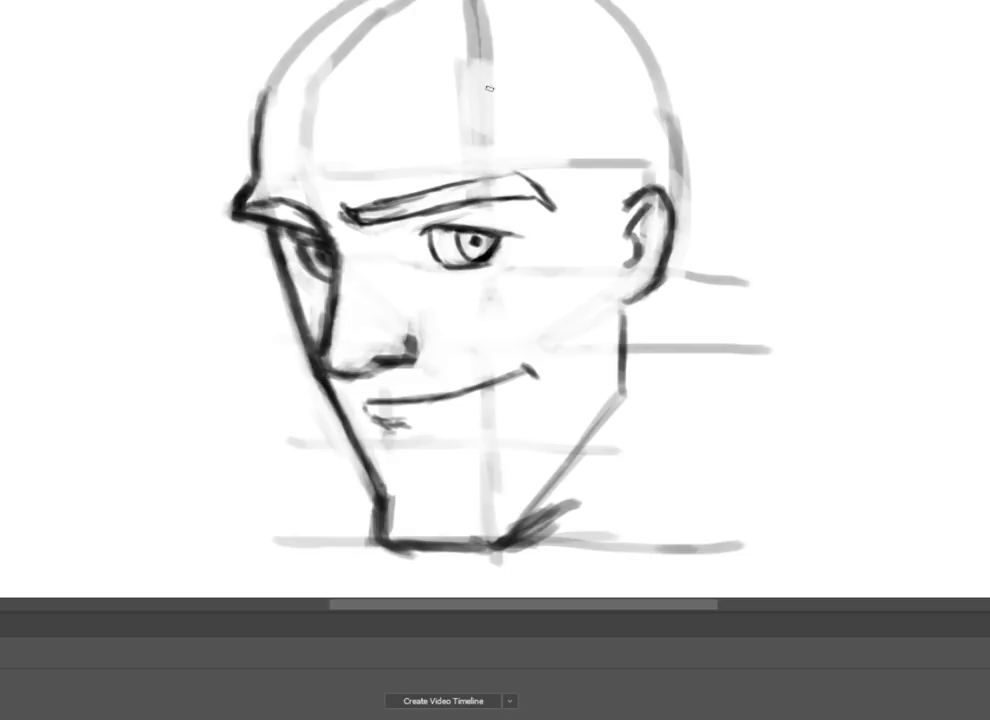
mouse_move(470, 282)
left_mouse_down()
mouse_move(535, 292)
mouse_move(530, 312)
left_mouse_up()
Step: Erase the blocky chin, redraw it narrower and rounded with a clean jawline, and refine the underside of the nose
key("ctrl+minus")
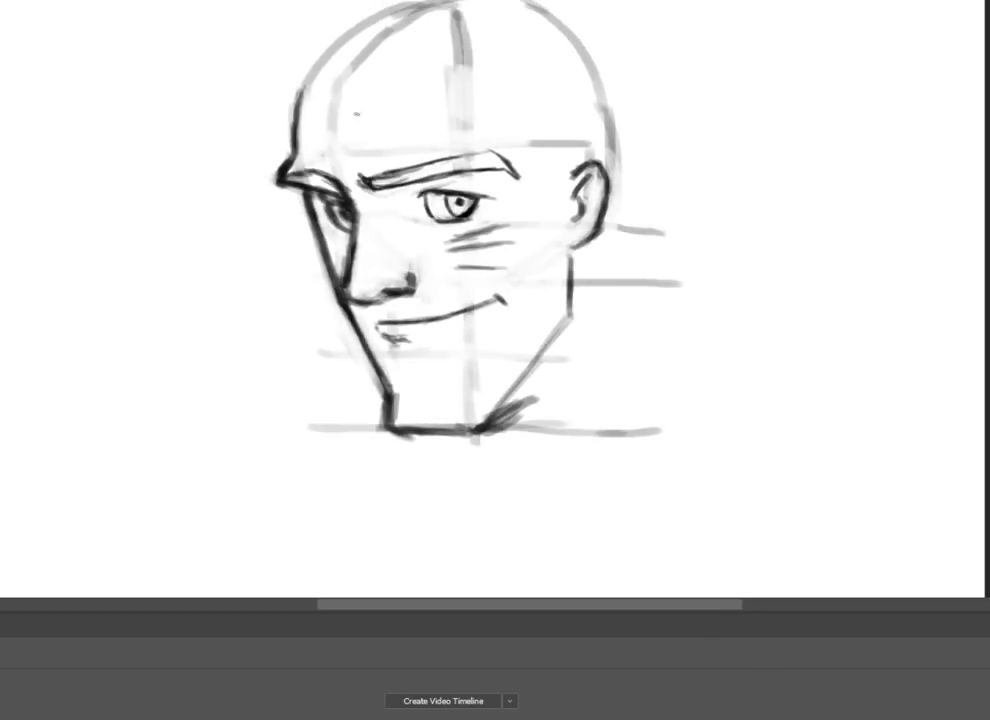
mouse_move(395, 535)
left_mouse_down()
mouse_move(544, 504)
mouse_move(590, 470)
left_mouse_up()
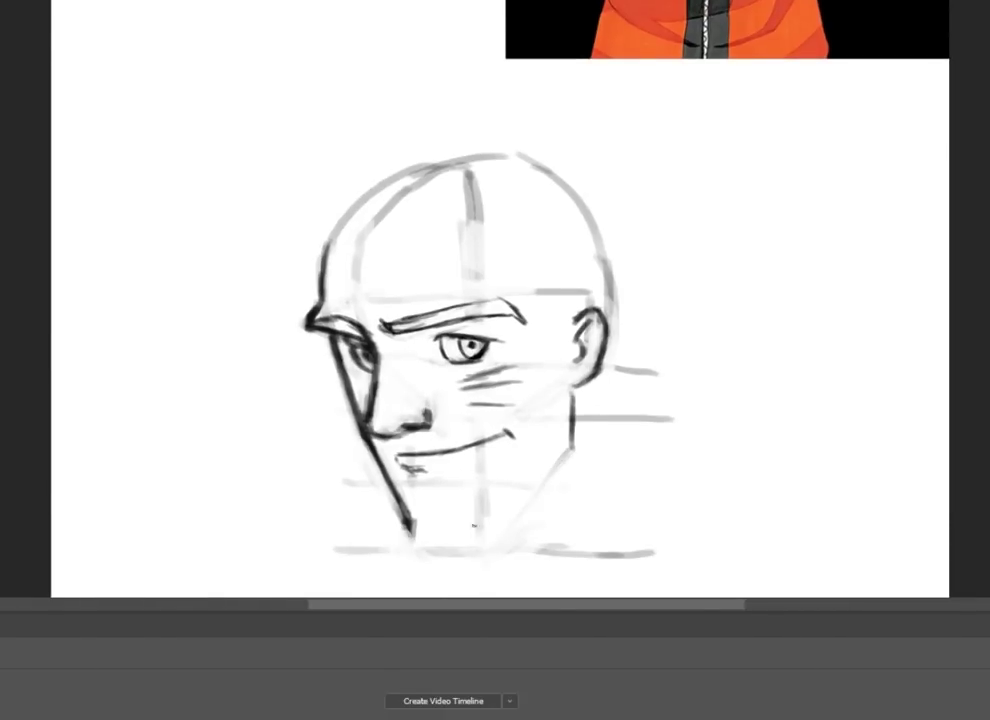
left_click_drag(458, 540, 572, 450)
left_click_drag(405, 515, 460, 537)
left_click_drag(432, 410, 398, 432)
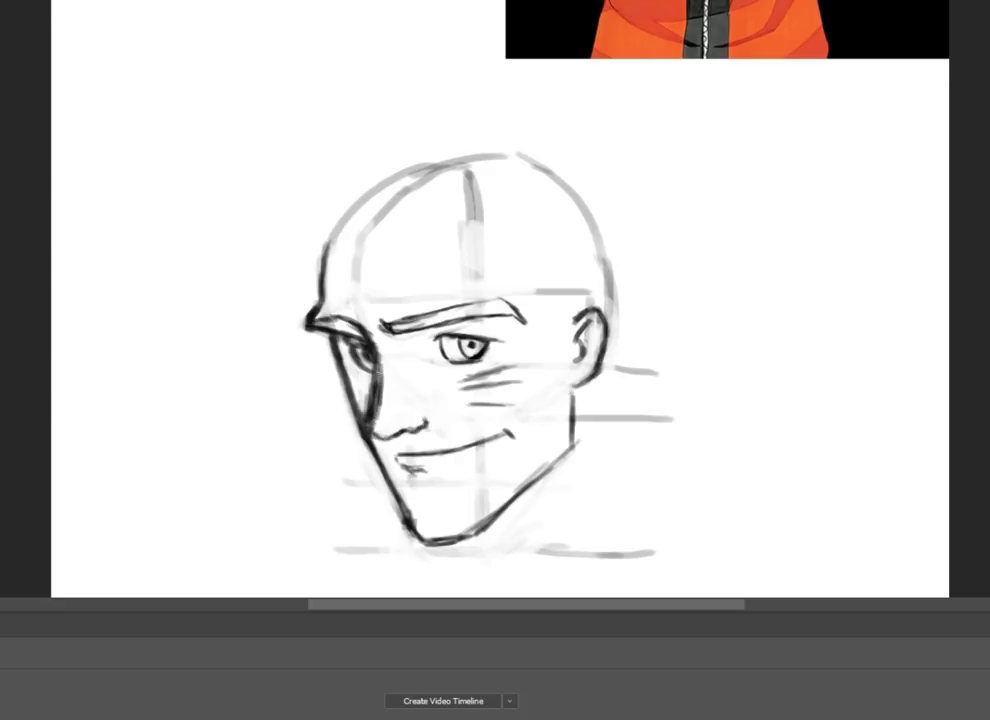
Step: Draw the headband's upper and lower edges across the forehead, plus the sideburn and the hair behind the ear
scroll(407, 387, "down", 3)
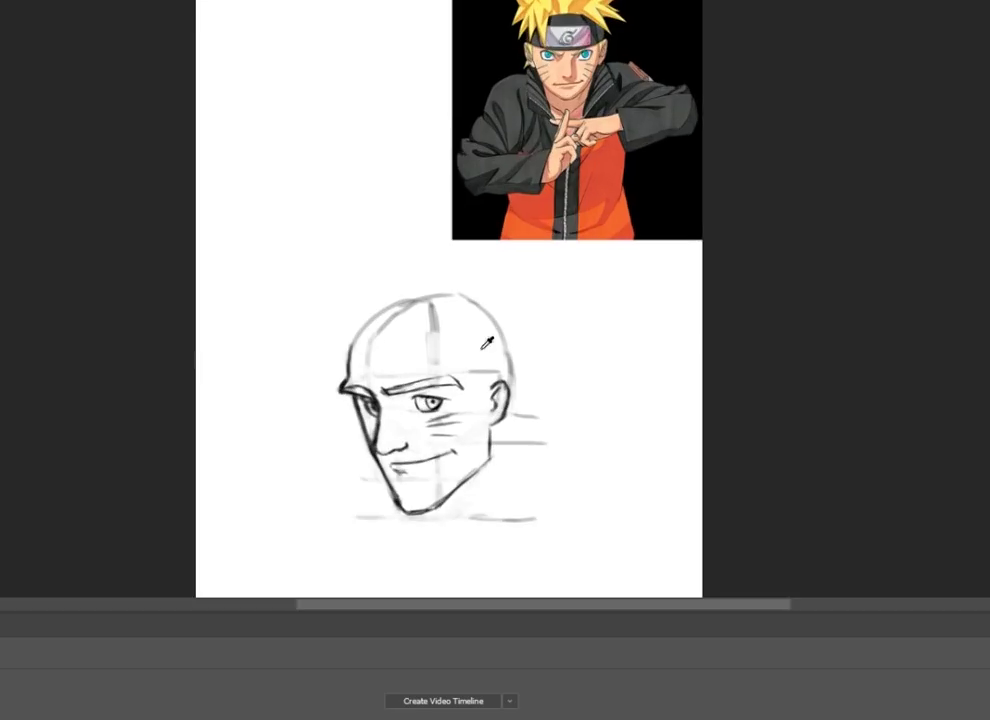
left_click_drag(348, 338, 505, 320)
left_click_drag(346, 384, 506, 346)
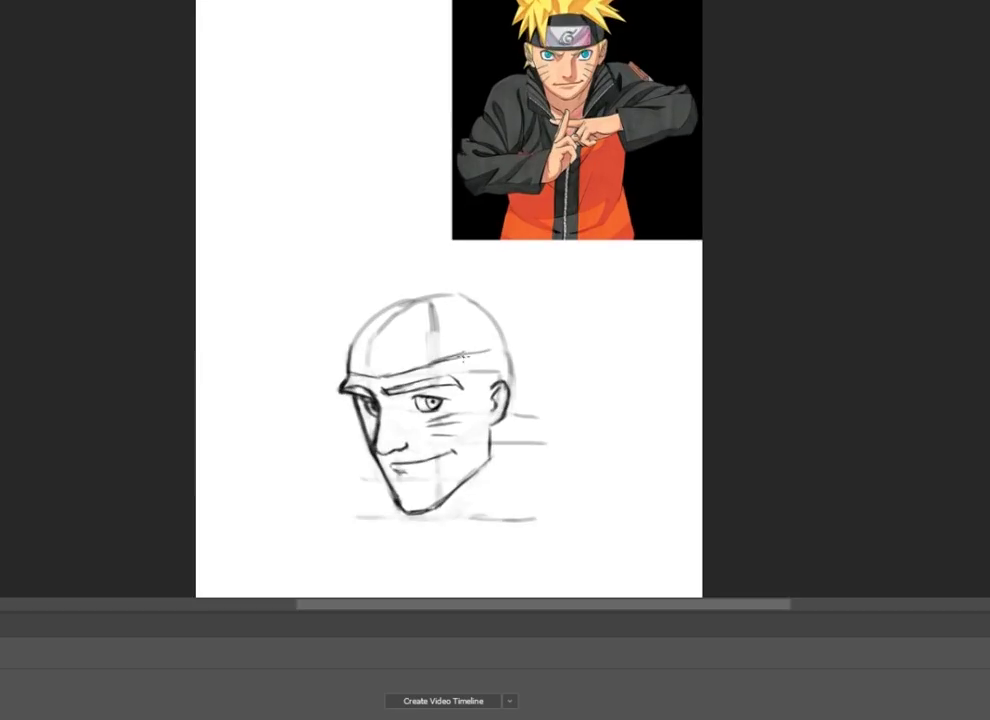
left_click_drag(490, 384, 500, 425)
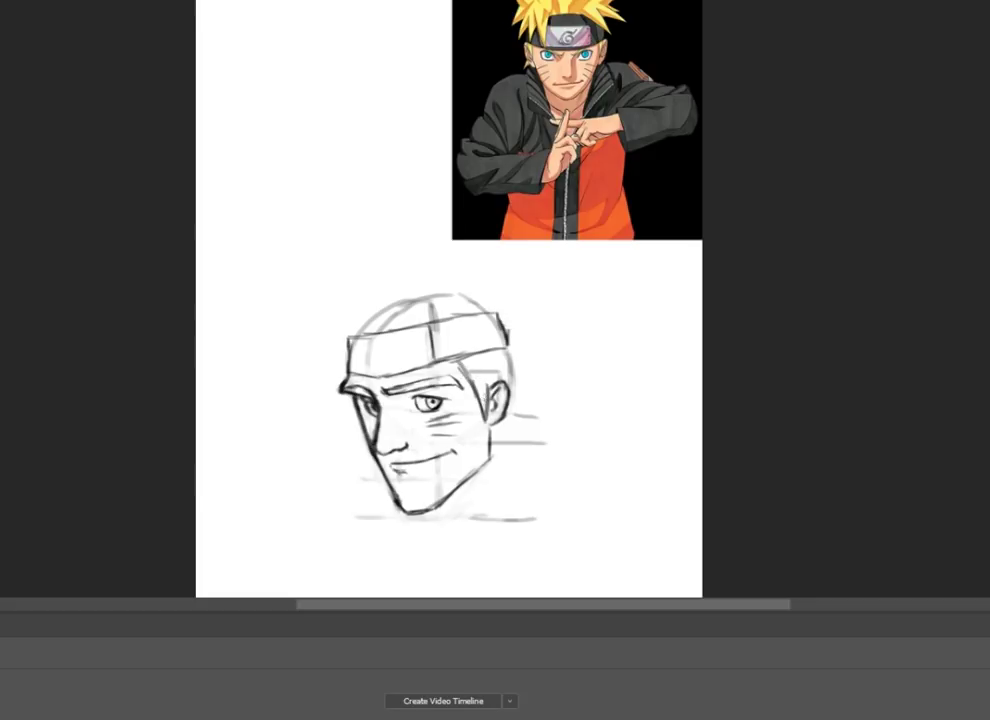
left_click_drag(505, 350, 510, 466)
Step: Surround the Disney-style head with spiky hair and draw curved bangs falling over the headband
left_click_drag(432, 318, 468, 352)
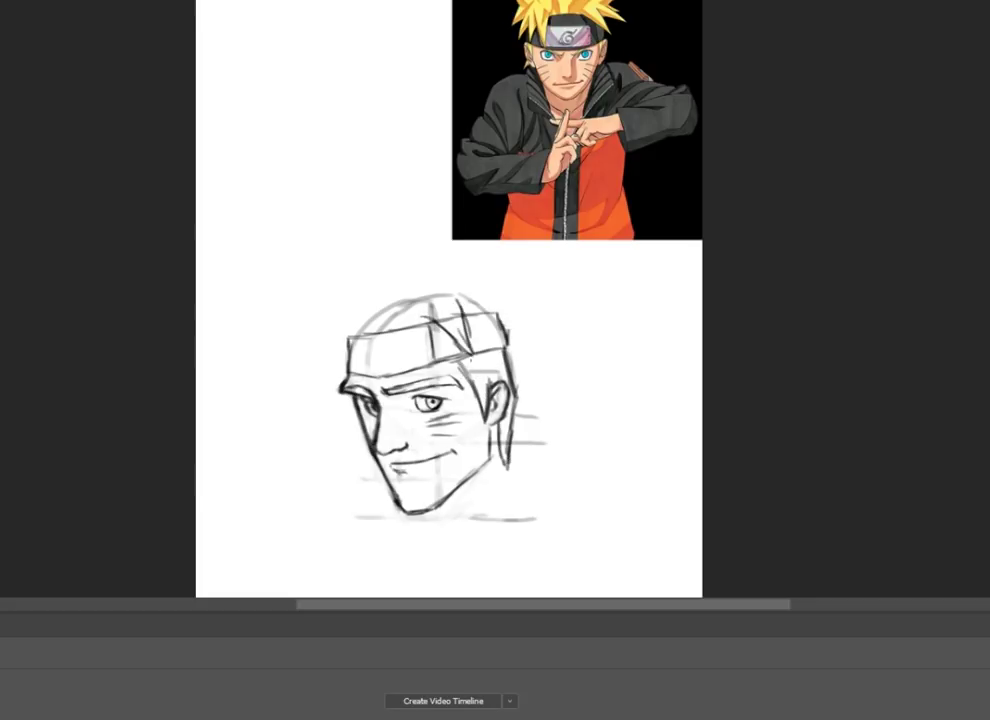
left_click_drag(490, 290, 512, 350)
mouse_move(352, 330)
left_mouse_down()
mouse_move(336, 372)
mouse_move(317, 360)
left_mouse_up()
left_click_drag(328, 312, 292, 270)
mouse_move(292, 270)
left_mouse_down()
mouse_move(349, 271)
mouse_move(353, 241)
mouse_move(387, 242)
mouse_move(403, 228)
mouse_move(425, 258)
mouse_move(505, 262)
left_mouse_up()
left_click_drag(330, 348, 333, 368)
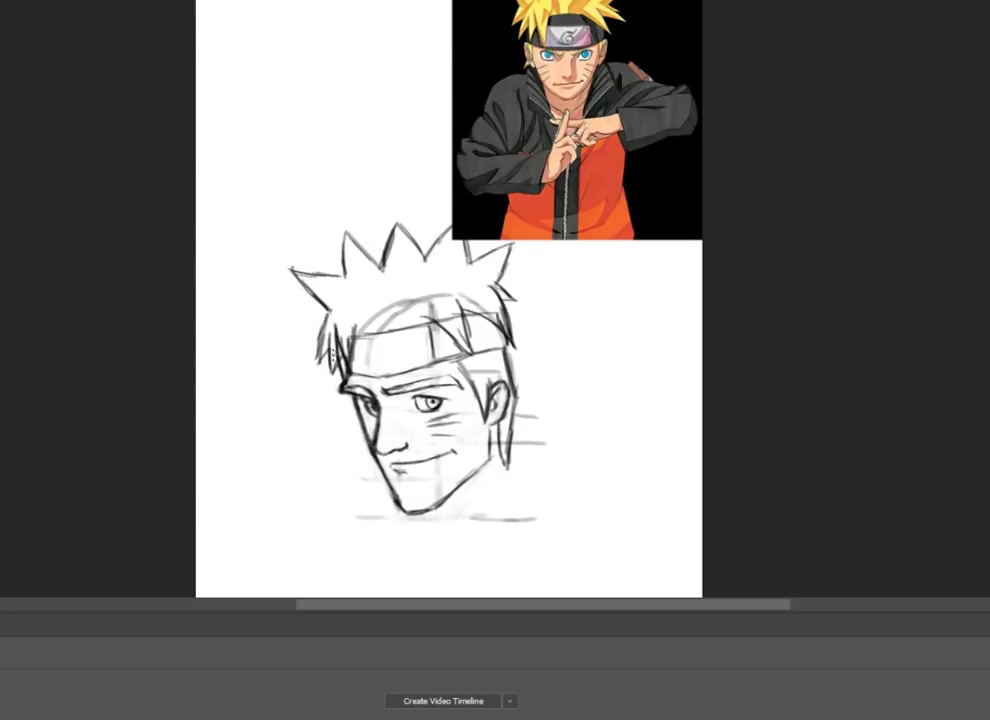
mouse_move(339, 318)
left_mouse_down()
mouse_move(396, 312)
mouse_move(454, 331)
mouse_move(442, 320)
mouse_move(494, 315)
mouse_move(353, 290)
mouse_move(394, 294)
mouse_move(388, 320)
mouse_move(420, 312)
mouse_move(444, 328)
mouse_move(447, 300)
mouse_move(420, 291)
mouse_move(386, 300)
mouse_move(414, 276)
mouse_move(456, 264)
mouse_move(429, 255)
mouse_move(379, 287)
mouse_move(422, 262)
mouse_move(490, 263)
left_mouse_up()
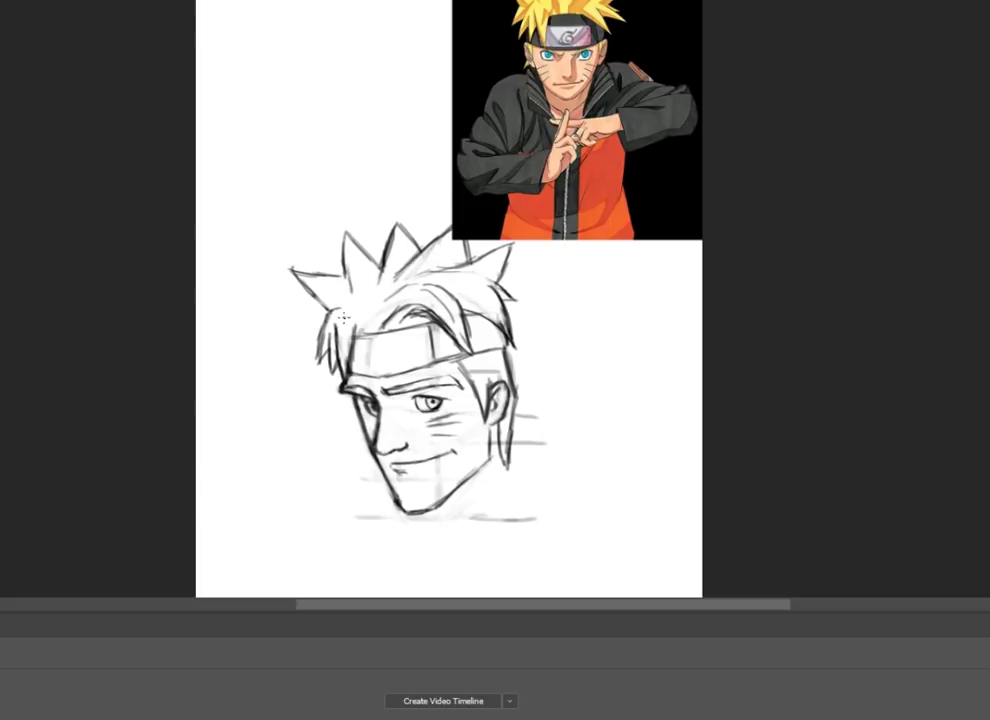
mouse_move(372, 321)
left_mouse_down()
mouse_move(320, 316)
mouse_move(395, 225)
mouse_move(298, 261)
mouse_move(294, 276)
mouse_move(367, 230)
mouse_move(350, 288)
mouse_move(350, 233)
left_mouse_up()
Step: Sketch the neck, sloping shoulders and tall open jacket collar, and touch up the front hair spikes
left_click(434, 455)
scroll(483, 478, "down", 1)
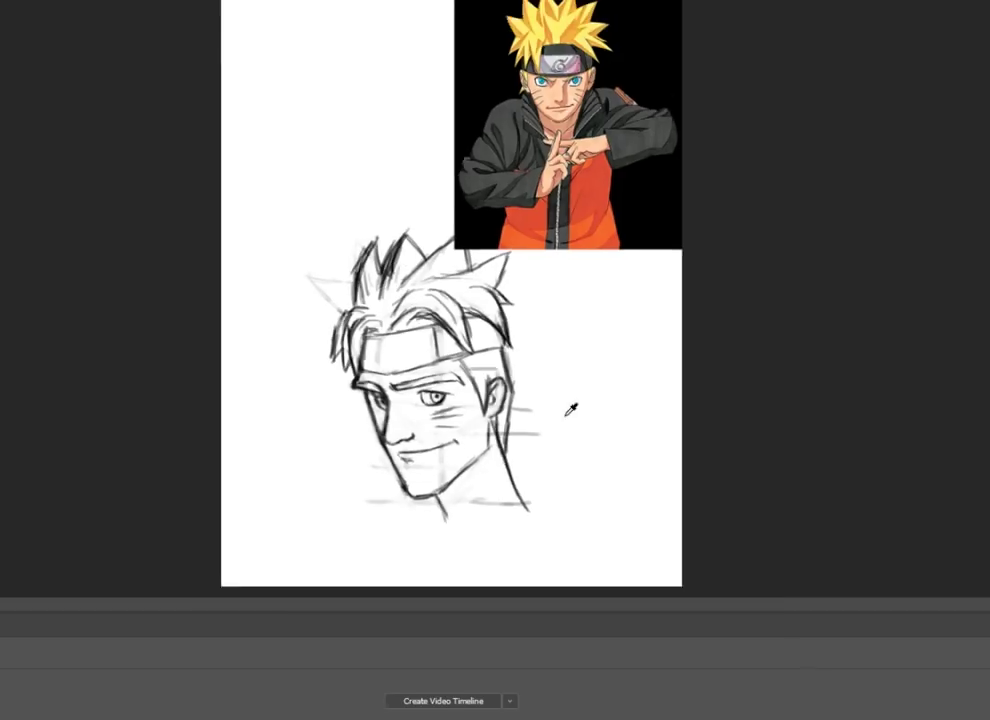
left_click_drag(530, 510, 603, 548)
left_click_drag(440, 525, 343, 570)
mouse_move(548, 452)
left_mouse_down()
mouse_move(525, 515)
mouse_move(470, 575)
mouse_move(436, 582)
left_mouse_up()
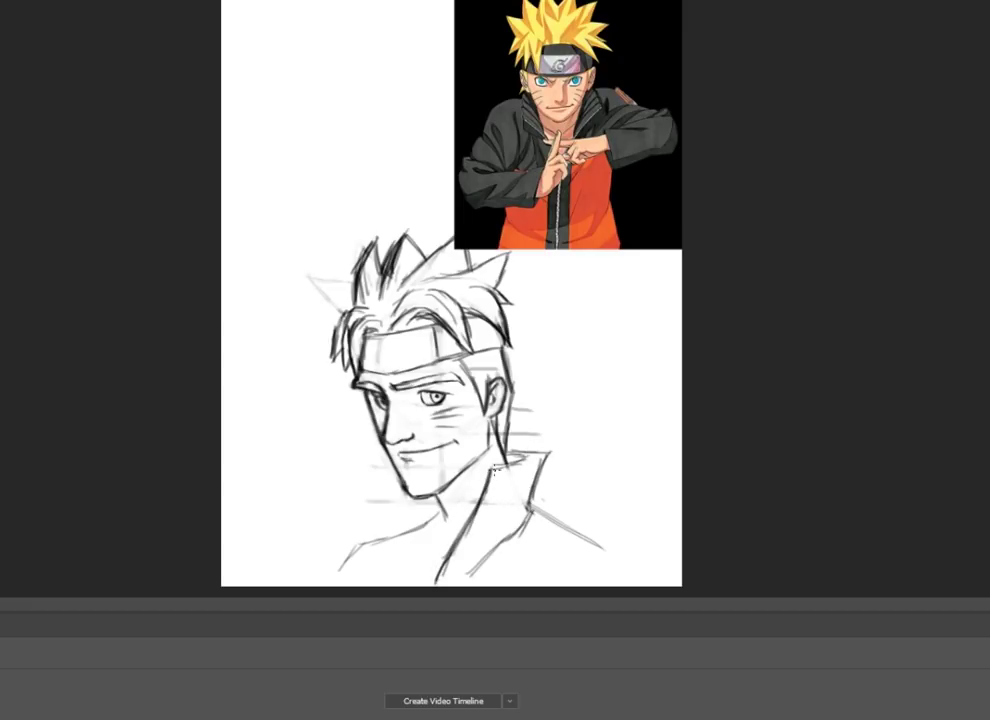
mouse_move(442, 508)
left_mouse_down()
mouse_move(428, 582)
mouse_move(436, 580)
left_mouse_up()
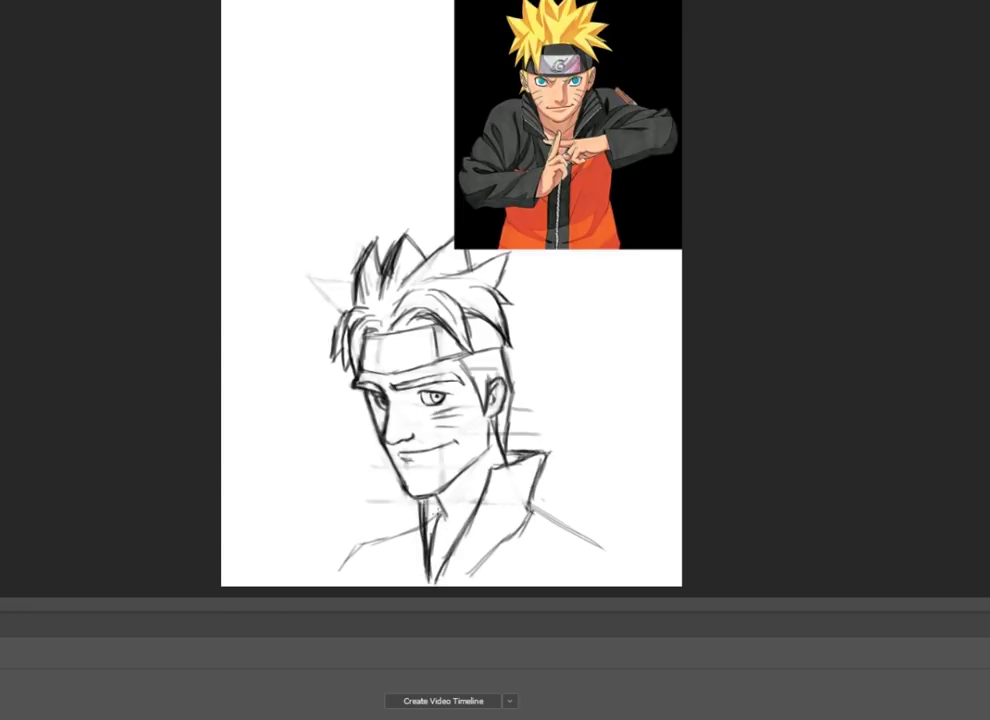
left_click_drag(530, 505, 625, 566)
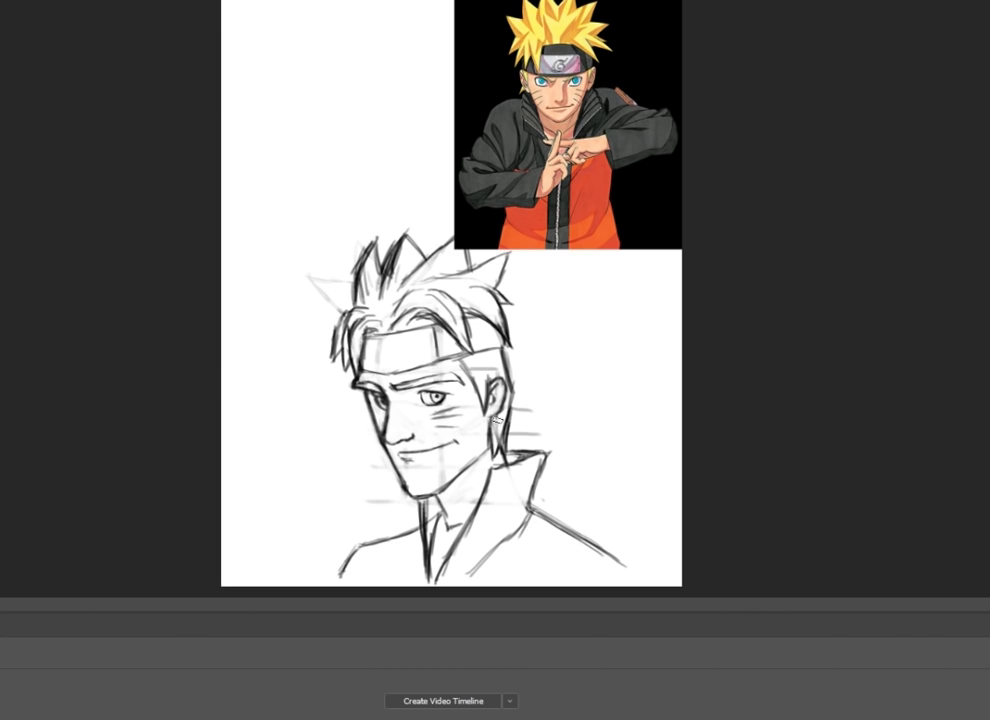
left_click_drag(395, 266, 390, 330)
left_click_drag(372, 276, 356, 316)
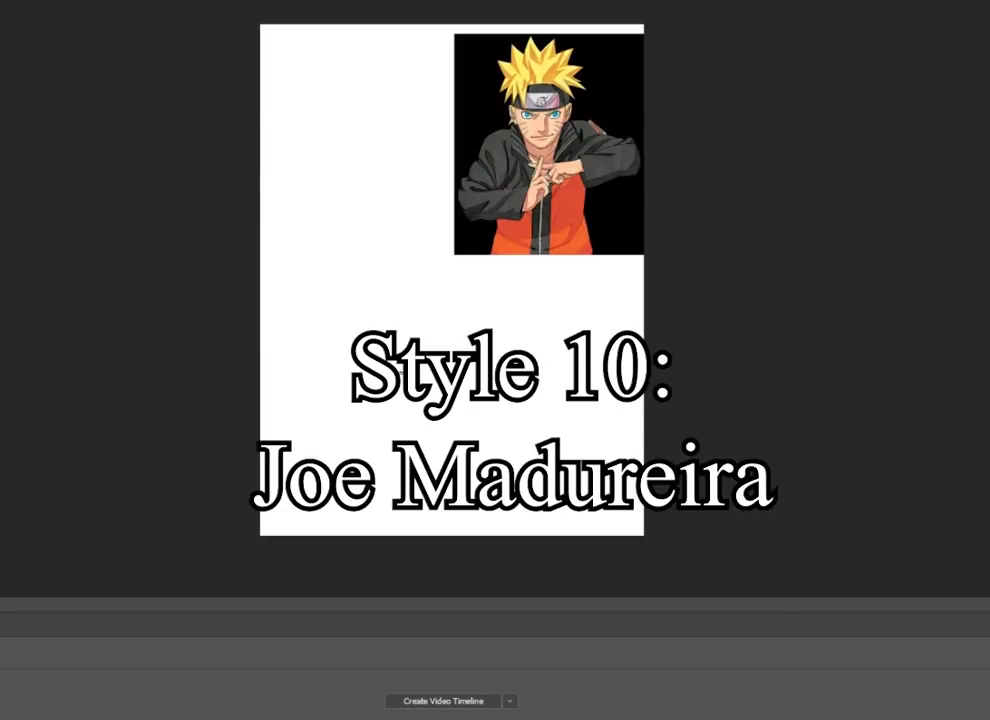
Step: Outline the Joe Madureira-style face with angular cheeks, a squared jaw and a flat chin, and sketch the nose
key("ctrl+plus")
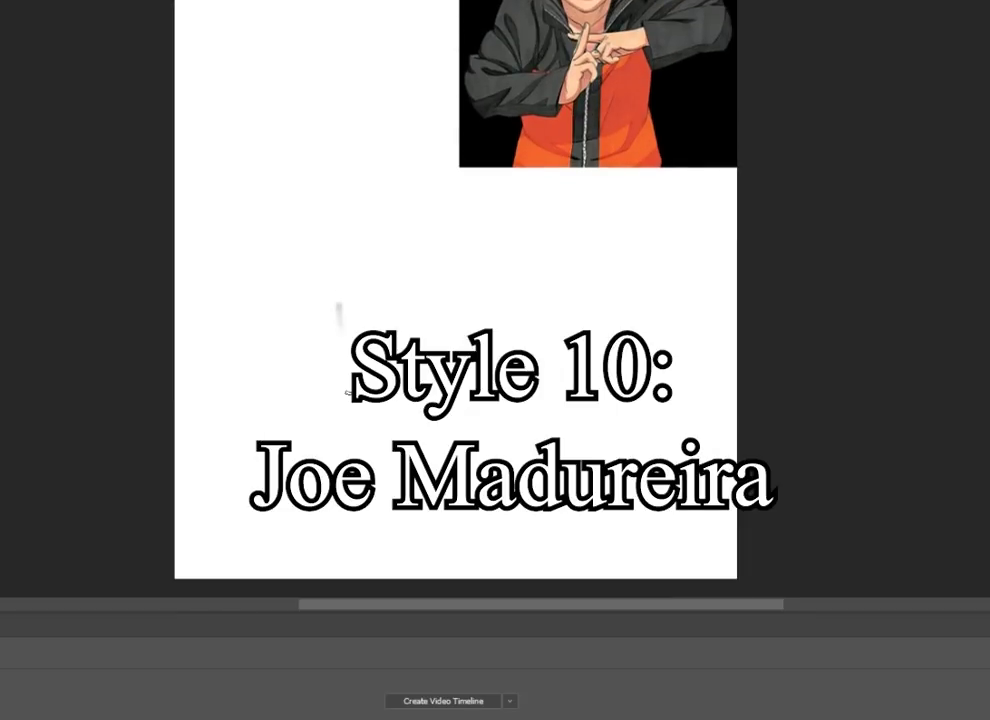
mouse_move(338, 300)
left_mouse_down()
mouse_move(343, 365)
mouse_move(341, 332)
mouse_move(393, 488)
mouse_move(532, 418)
mouse_move(537, 337)
left_mouse_up()
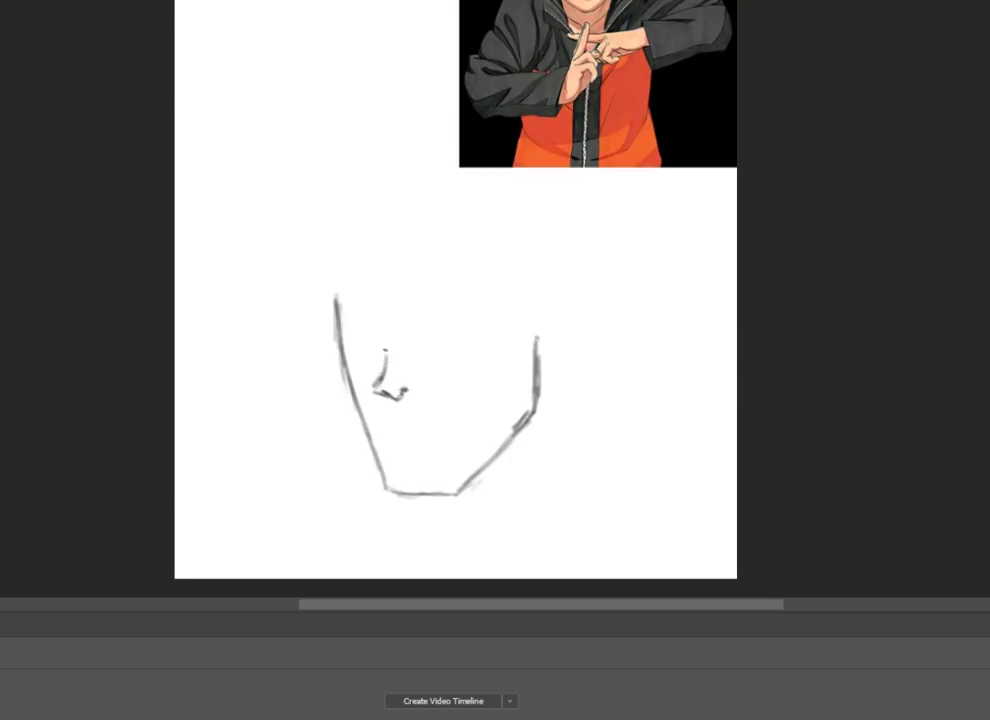
left_click(440, 383)
Step: Darken the nose bridge and far cheek, and draw narrow eyes, a straight mouth and jagged, furrowed eyebrows
left_click_drag(379, 336, 389, 490)
mouse_move(342, 296)
left_mouse_down()
mouse_move(382, 330)
mouse_move(514, 307)
mouse_move(492, 286)
left_mouse_up()
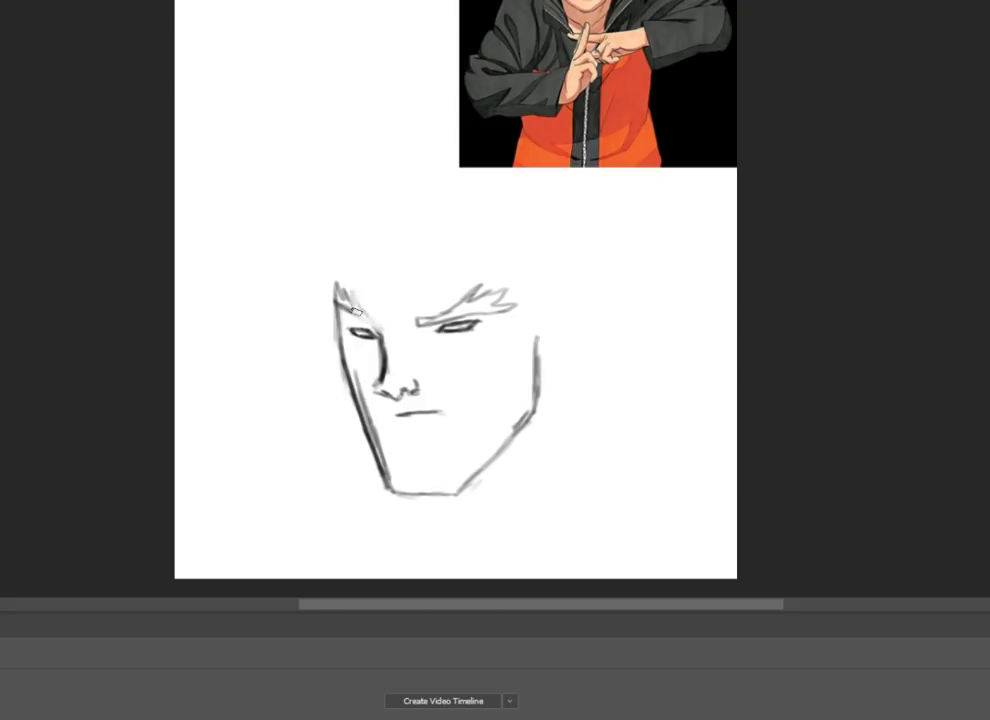
mouse_move(345, 292)
left_mouse_down()
mouse_move(368, 302)
mouse_move(355, 314)
left_mouse_up()
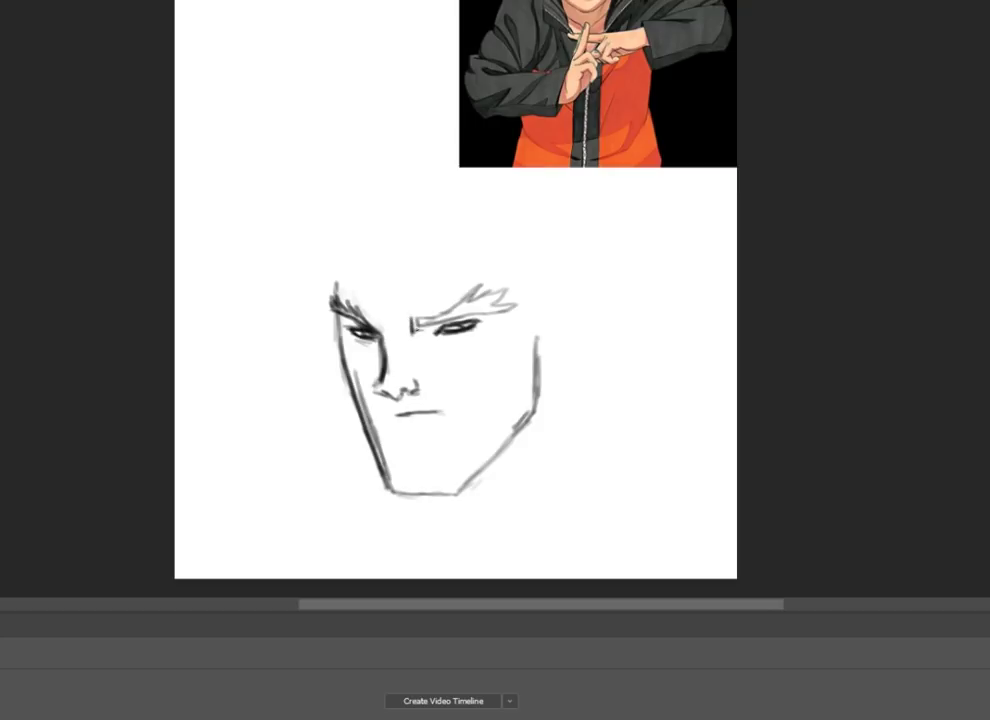
Step: Redraw the nose with a sharper underside, curve the mouth into a frown and reshape the far cheek down to the chin
left_click_drag(379, 362, 396, 399)
left_click_drag(393, 418, 442, 419)
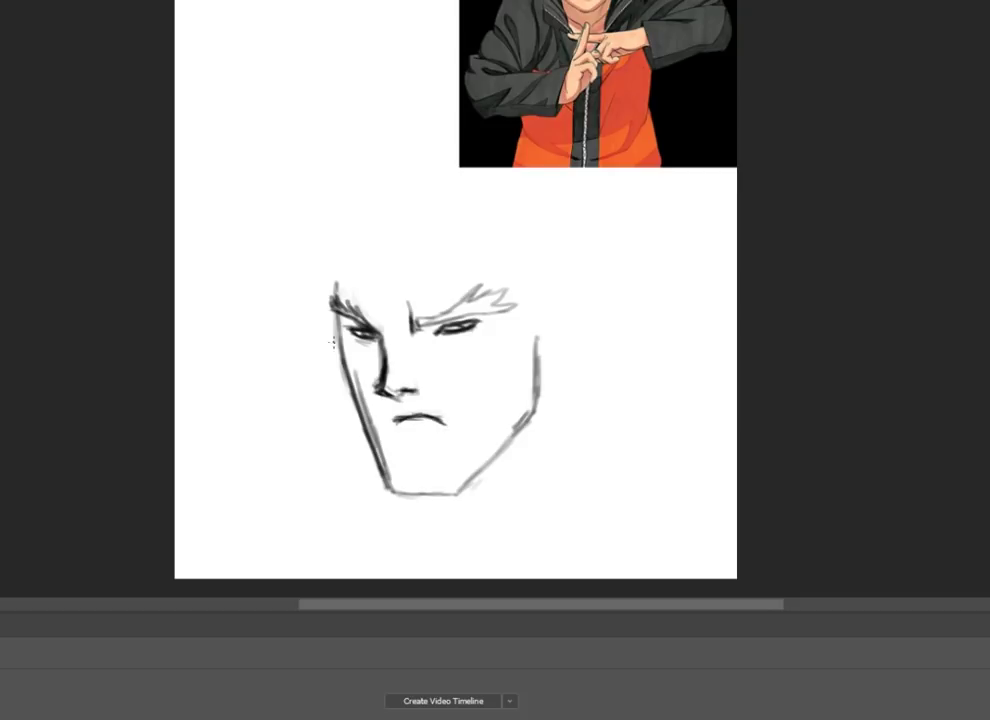
left_click_drag(338, 335, 383, 470)
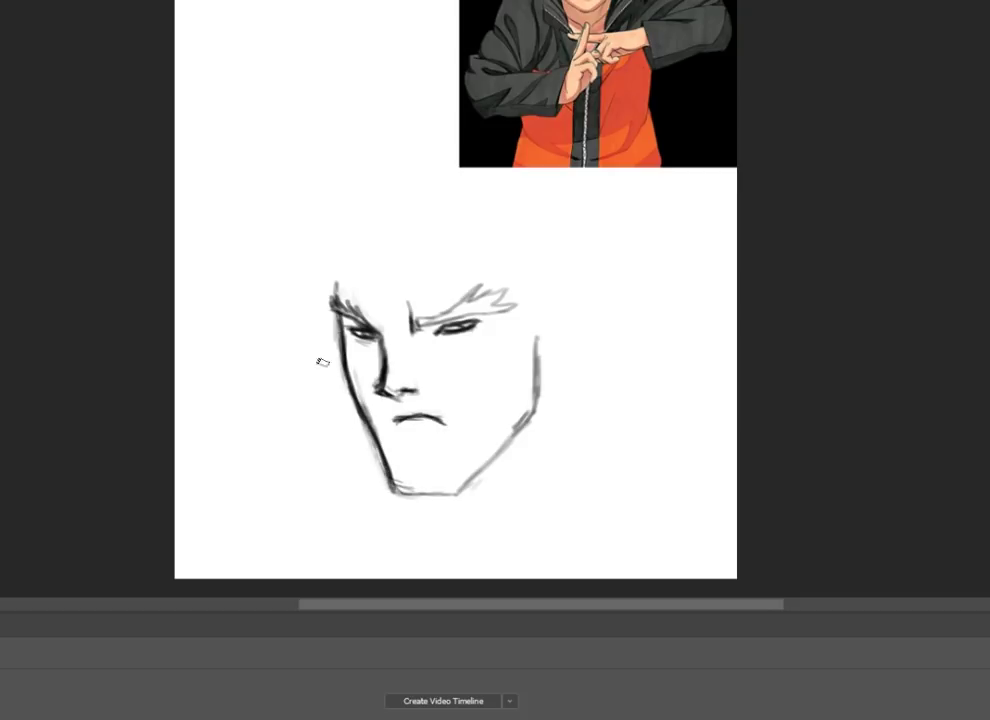
key("ctrl+z")
left_click_drag(358, 393, 371, 448)
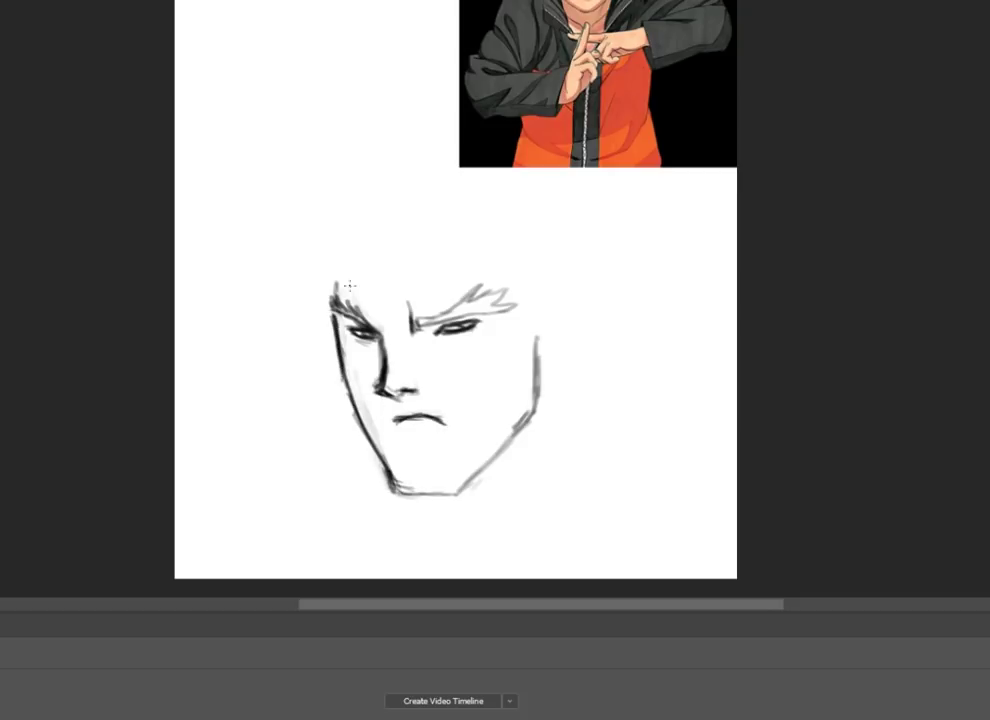
Step: Add the far forehead edge, thicken the eyebrows and darken the angular jaw, chin and near cheek lines
left_click_drag(328, 296, 341, 242)
left_click_drag(468, 318, 512, 294)
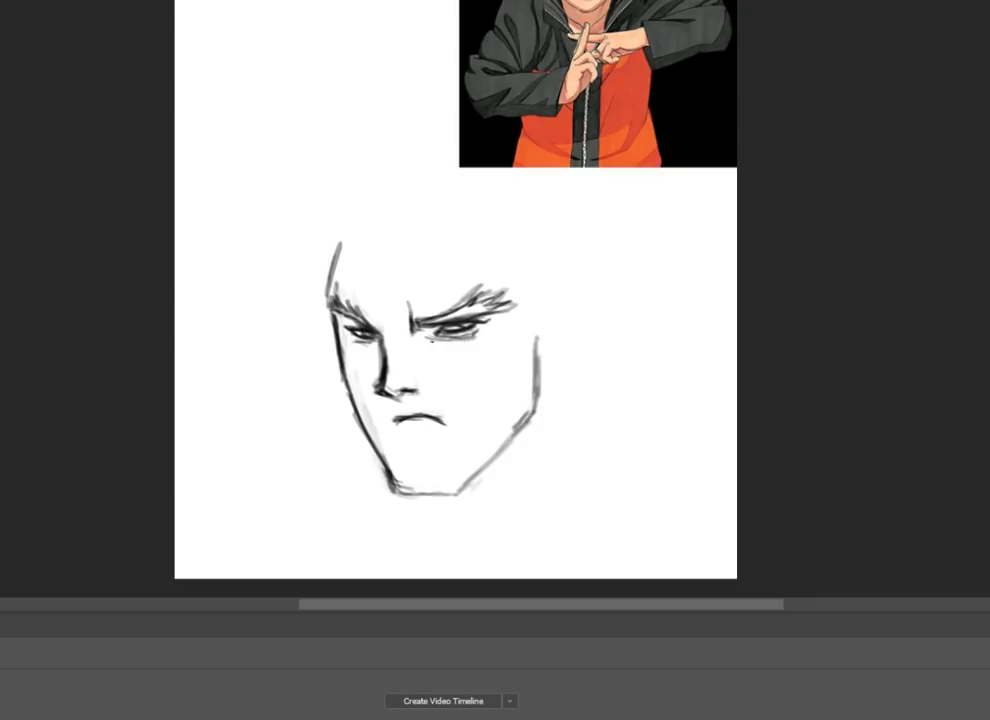
left_click_drag(414, 332, 452, 318)
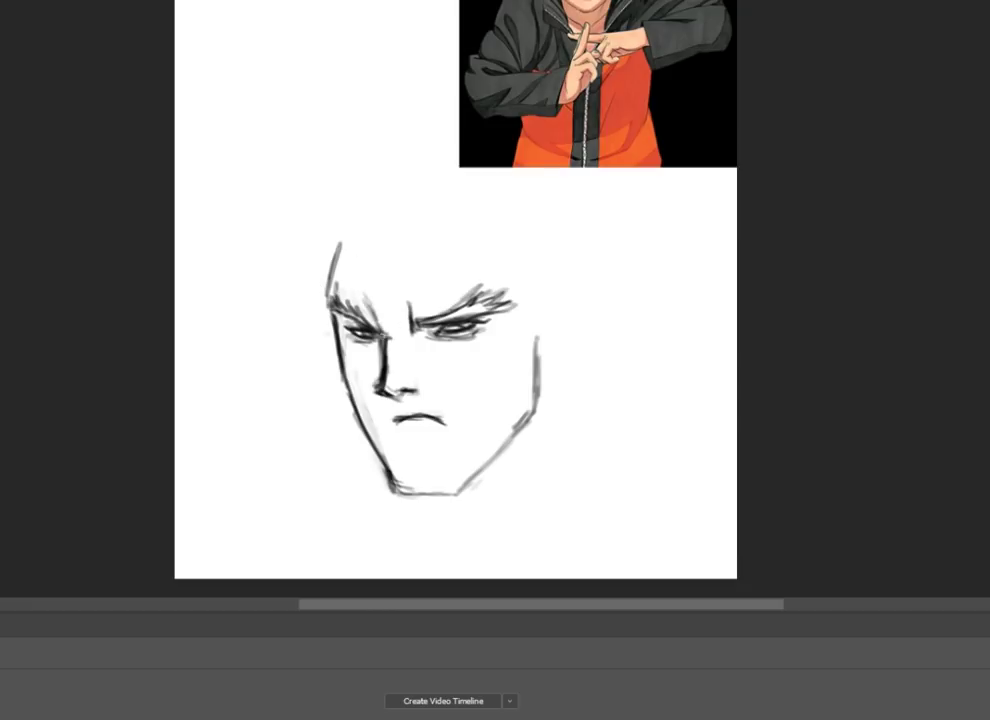
mouse_move(340, 335)
left_mouse_down()
mouse_move(393, 488)
mouse_move(532, 418)
left_mouse_up()
left_click_drag(538, 340, 535, 415)
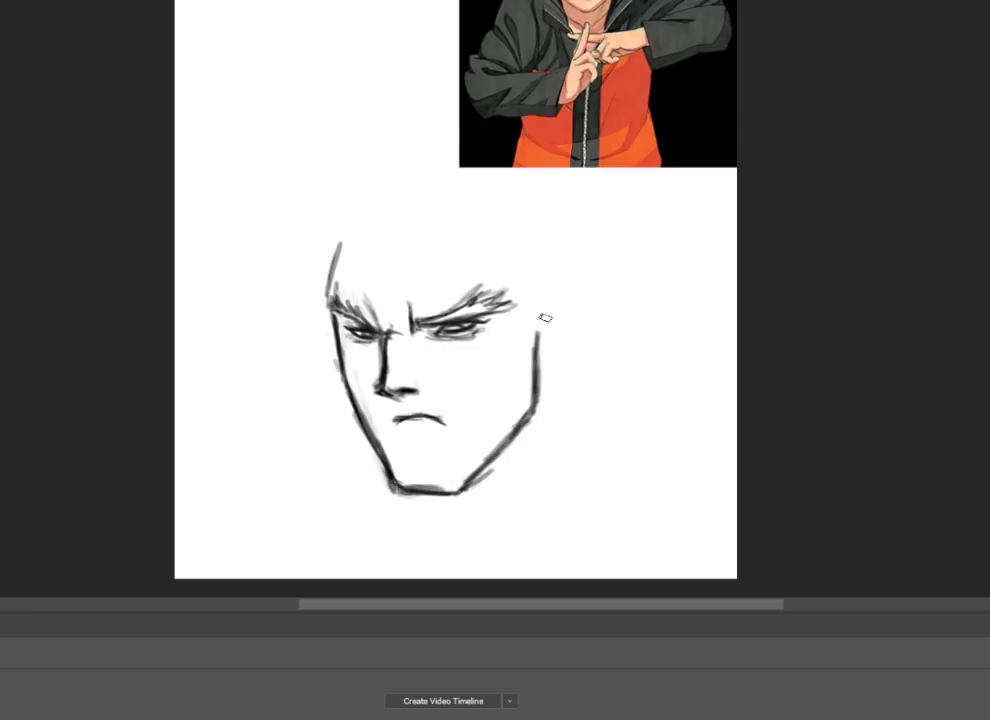
left_click_drag(538, 331, 535, 405)
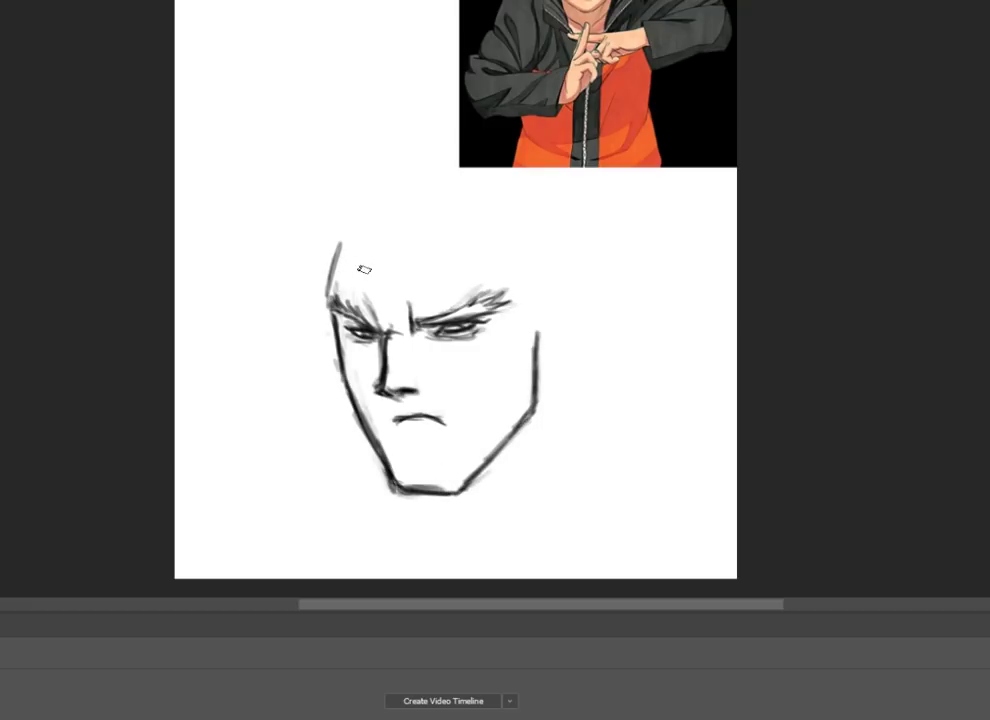
Step: Redraw both narrow eyes with clear irises and lower lids, and sharpen the jagged eyebrows and nose bridge
scroll(453, 320, "up", 3)
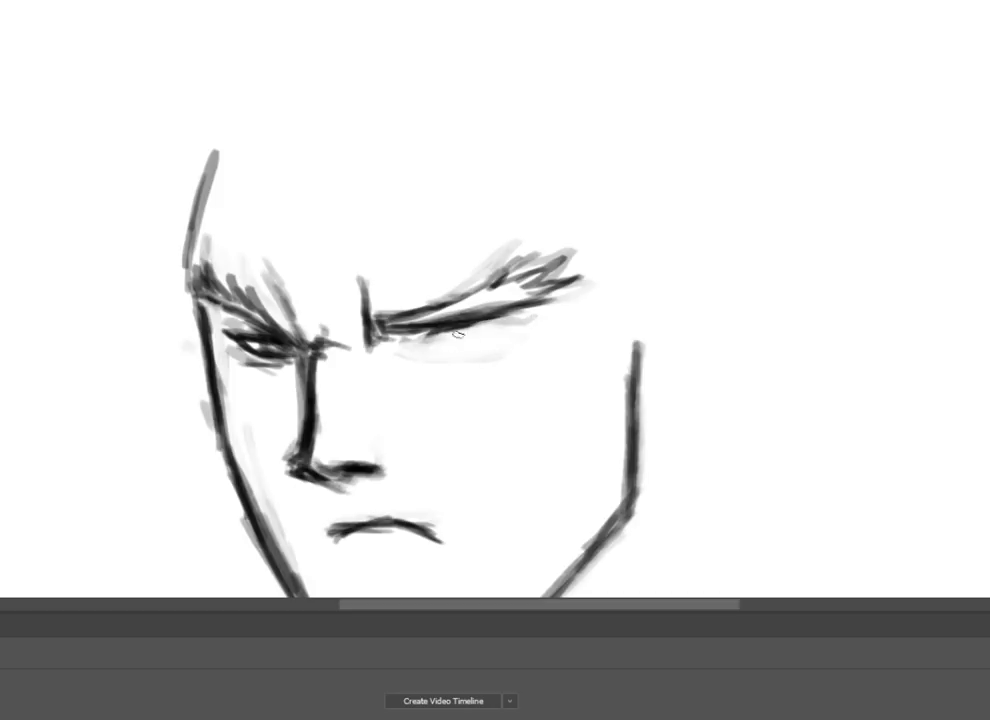
mouse_move(432, 339)
left_mouse_down()
mouse_move(482, 340)
mouse_move(470, 346)
mouse_move(507, 329)
mouse_move(470, 324)
left_mouse_up()
mouse_move(258, 275)
left_mouse_down()
mouse_move(250, 345)
mouse_move(265, 371)
mouse_move(270, 351)
left_mouse_up()
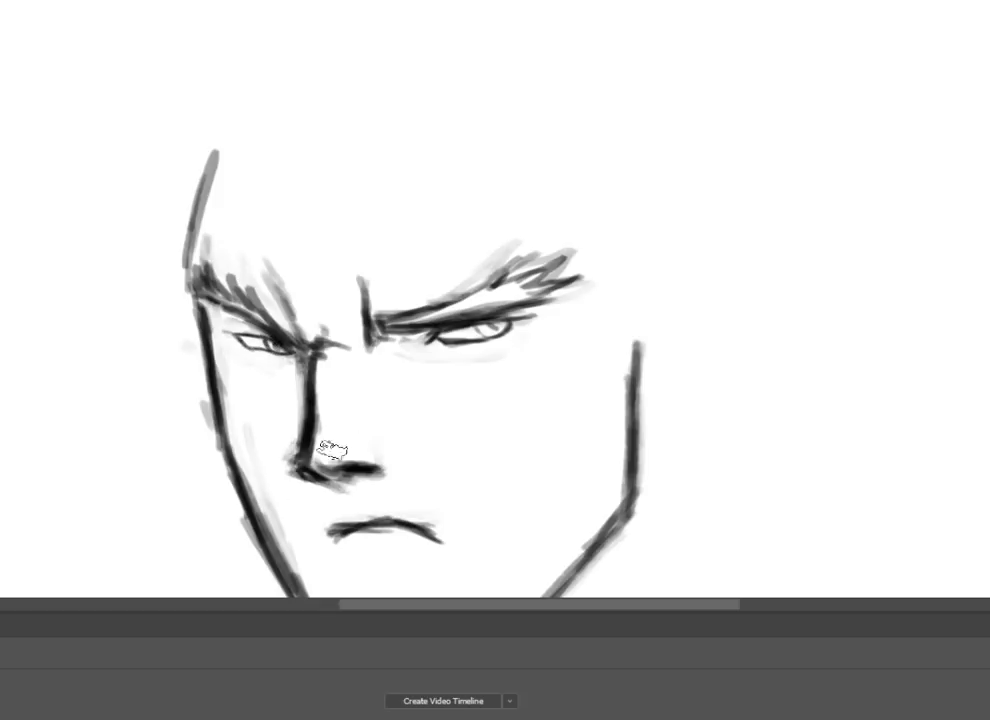
left_click_drag(346, 345, 323, 365)
left_click_drag(290, 313, 305, 350)
left_click_drag(216, 262, 240, 290)
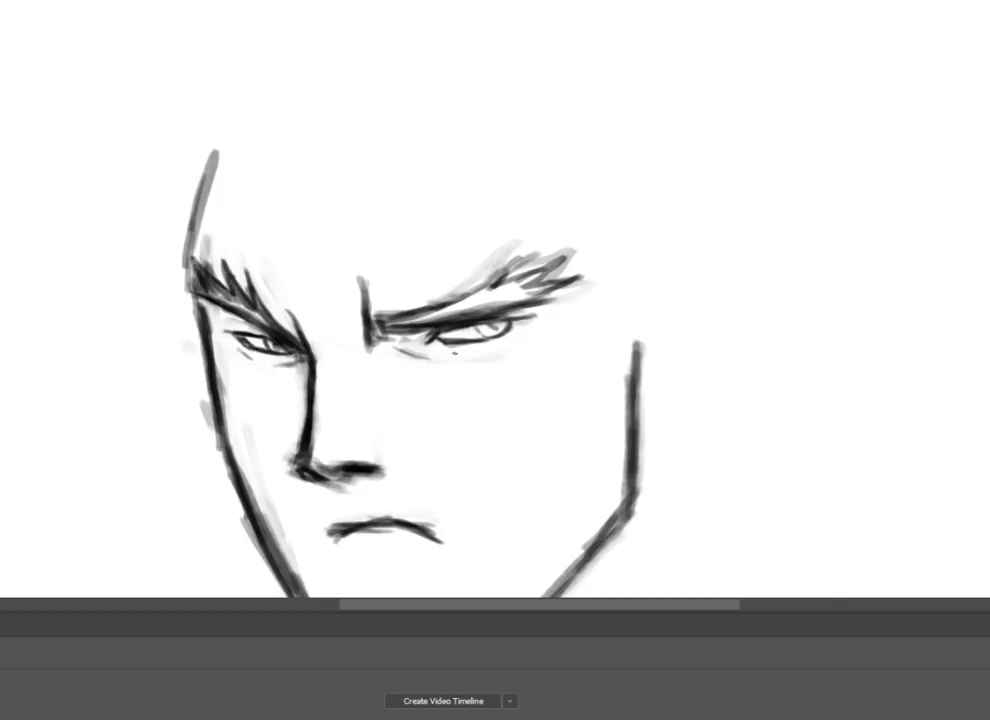
mouse_move(453, 283)
left_mouse_down()
mouse_move(533, 276)
mouse_move(560, 262)
left_mouse_up()
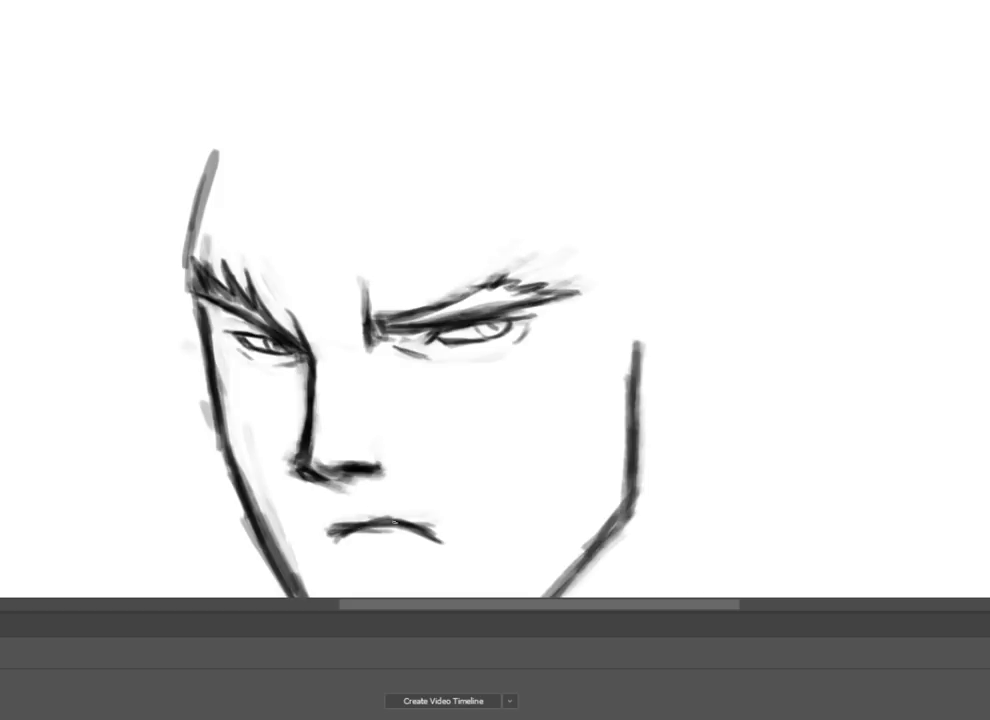
Step: Draw three whisker marks on each cheek
mouse_move(437, 392)
left_mouse_down()
mouse_move(533, 437)
mouse_move(537, 497)
mouse_move(551, 393)
left_mouse_up()
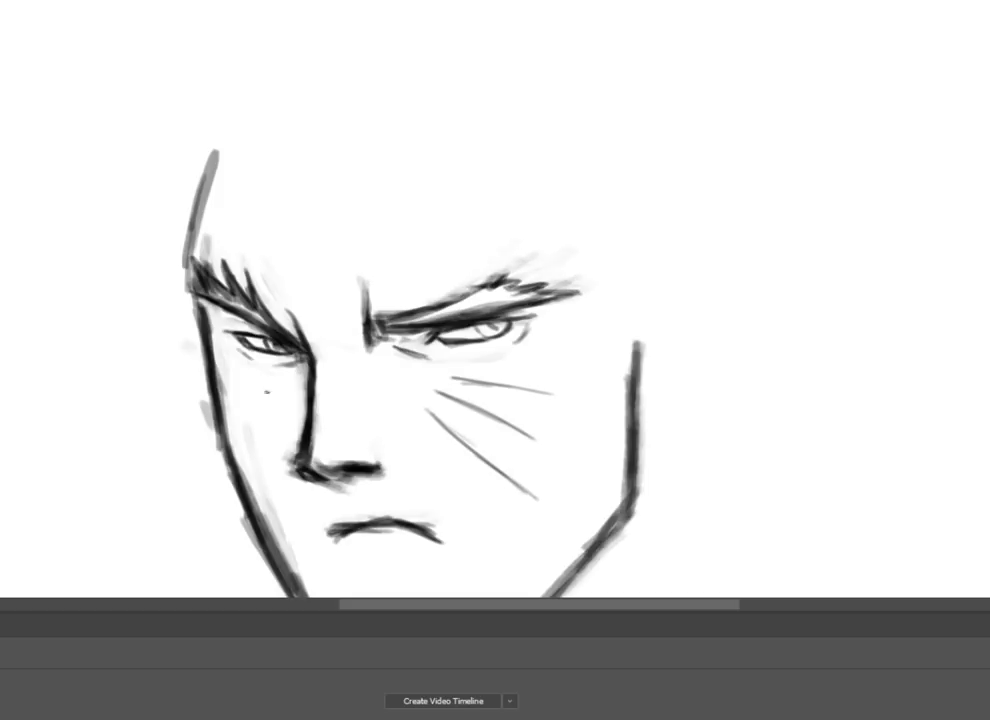
left_click_drag(284, 386, 234, 406)
left_click_drag(278, 406, 244, 435)
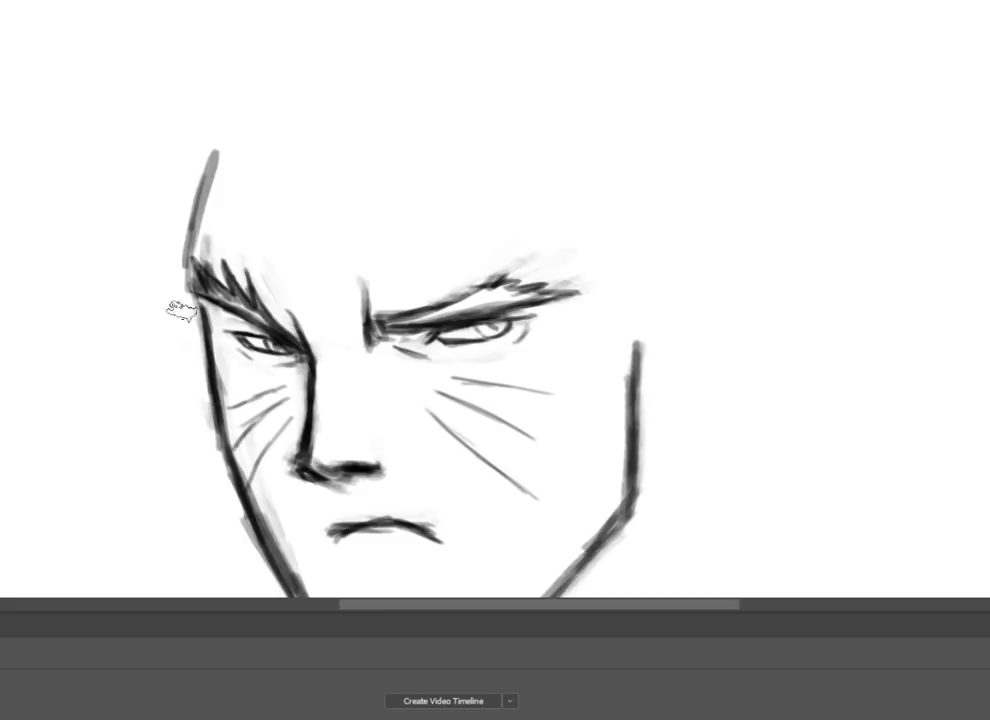
Step: Clean up and redraw the far cheek, flat chin and near jaw as crisp, angular outlines
scroll(190, 320, "down", 3)
mouse_move(196, 330)
left_mouse_down()
mouse_move(508, 553)
mouse_move(644, 447)
mouse_move(357, 573)
mouse_move(515, 508)
left_mouse_up()
mouse_move(632, 388)
left_mouse_down()
mouse_move(455, 543)
mouse_move(345, 530)
left_mouse_up()
mouse_move(222, 330)
left_mouse_down()
mouse_move(338, 532)
mouse_move(432, 524)
left_mouse_up()
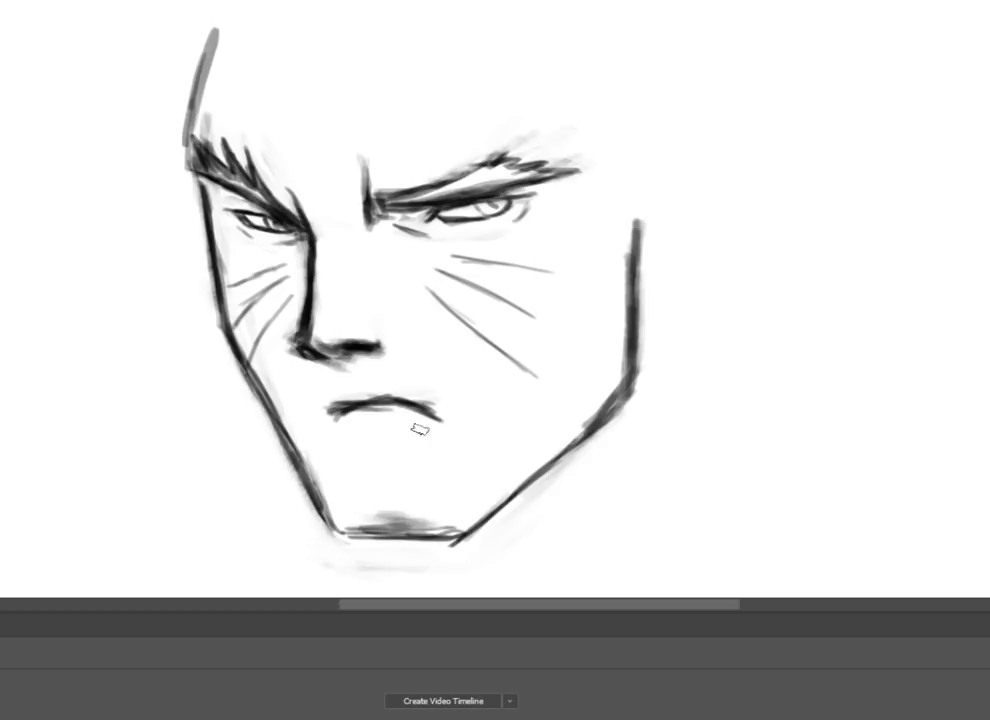
Step: Hatch shading on the chin and above the nose's underside, and add a small nostril mark
mouse_move(355, 512)
left_mouse_down()
mouse_move(435, 528)
mouse_move(422, 522)
left_mouse_up()
left_click_drag(312, 336, 370, 336)
left_click(378, 321)
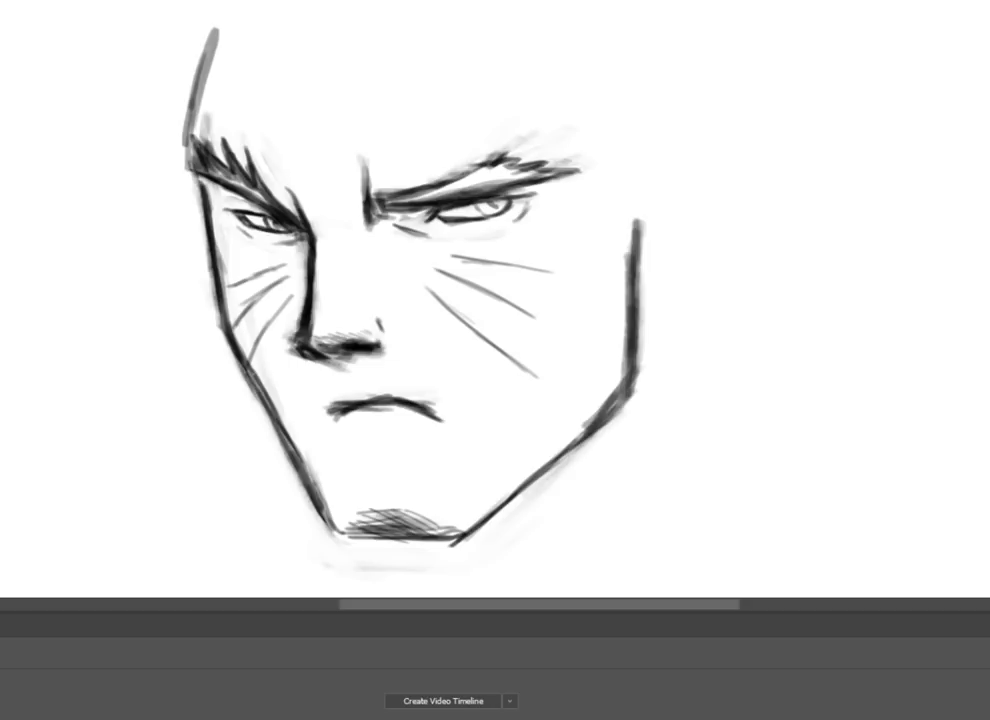
left_click_drag(218, 285, 185, 225)
scroll(703, 152, "down", 2)
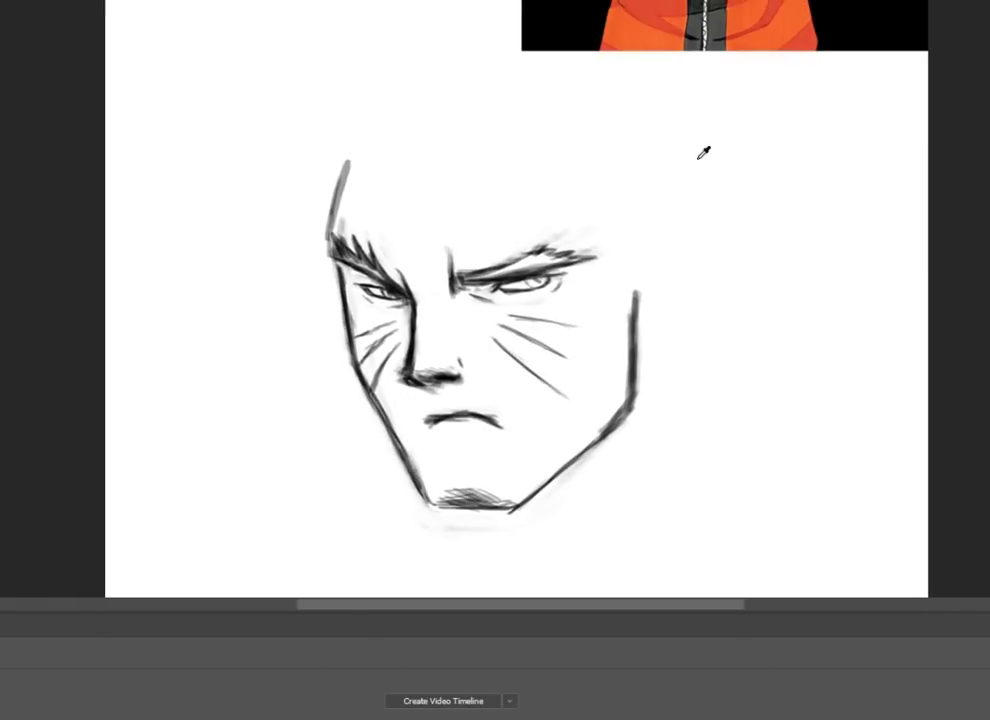
Step: Draw the ear, pointed sideburn strands in front of it and the near neck line sloping into the shoulder
left_click_drag(650, 222, 645, 288)
left_click_drag(643, 220, 658, 292)
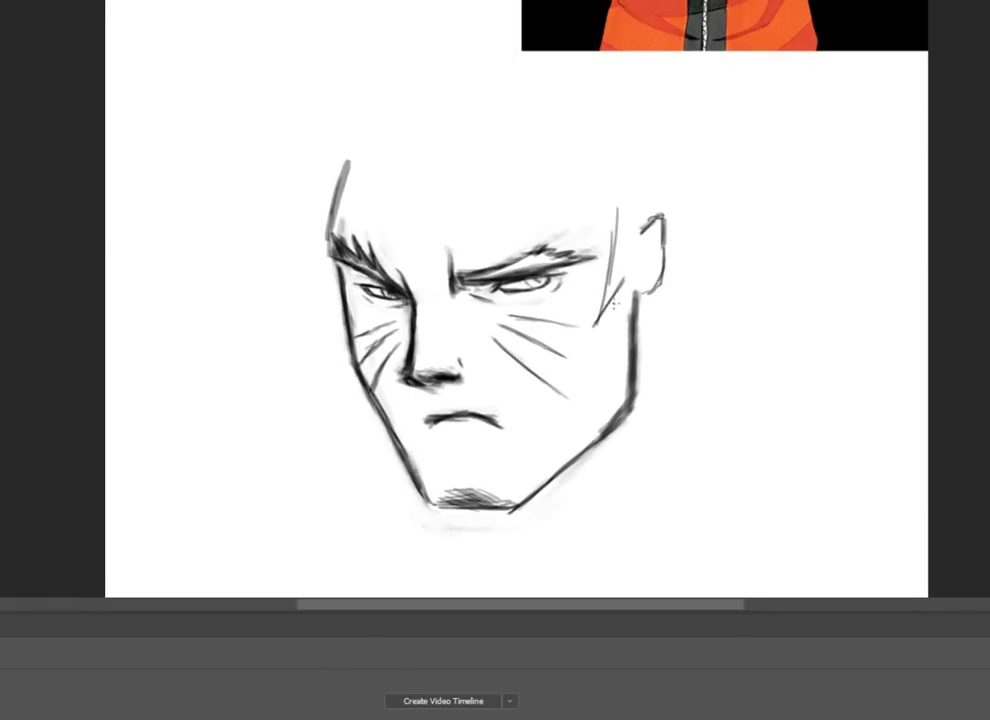
left_click_drag(614, 205, 600, 322)
mouse_move(625, 228)
left_mouse_down()
mouse_move(618, 305)
mouse_move(687, 453)
mouse_move(785, 563)
left_mouse_up()
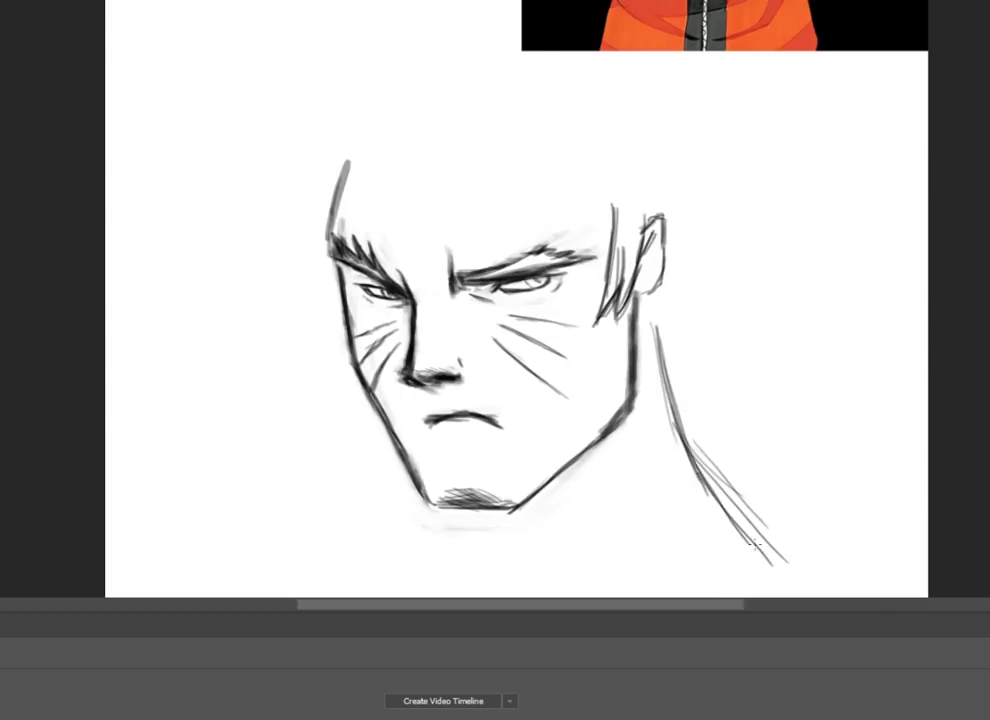
left_click_drag(686, 440, 783, 565)
Step: Sketch the open jacket collar around the neck, add the far shoulder and mark fold lines on the collar
scroll(645, 223, "down", 1)
left_click_drag(445, 430, 313, 522)
left_click_drag(417, 451, 359, 491)
mouse_move(520, 518)
left_mouse_down()
mouse_move(614, 411)
mouse_move(680, 402)
left_mouse_up()
left_click_drag(678, 372, 705, 435)
mouse_move(446, 427)
left_mouse_down()
mouse_move(412, 462)
mouse_move(446, 510)
left_mouse_up()
left_click_drag(452, 455, 456, 515)
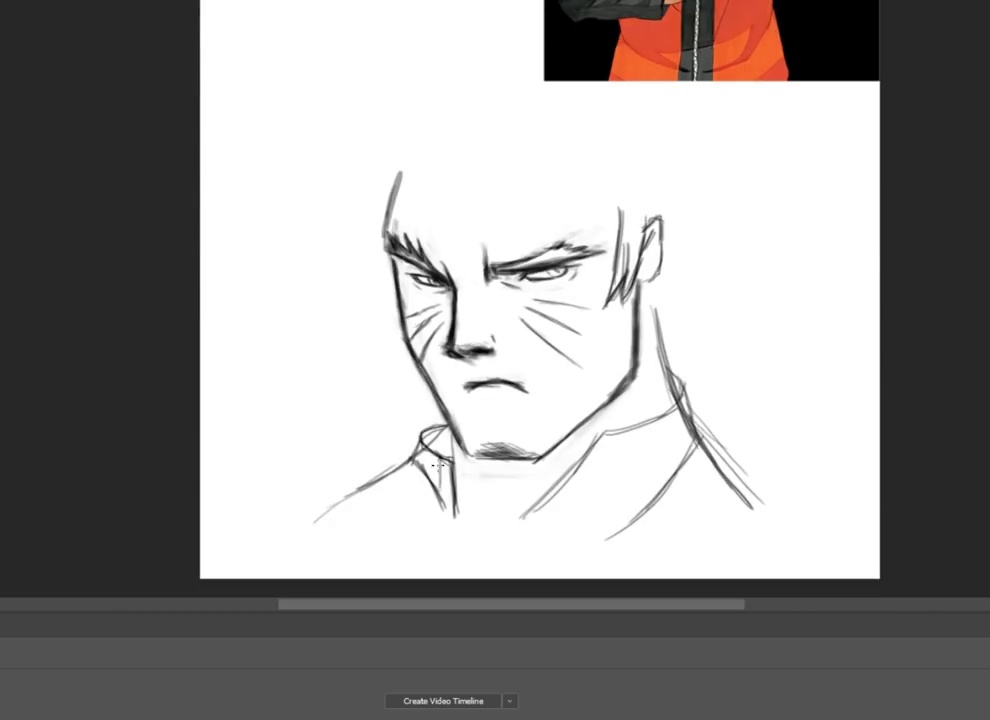
left_click_drag(698, 440, 605, 540)
left_click_drag(610, 460, 560, 532)
left_click_drag(652, 445, 645, 459)
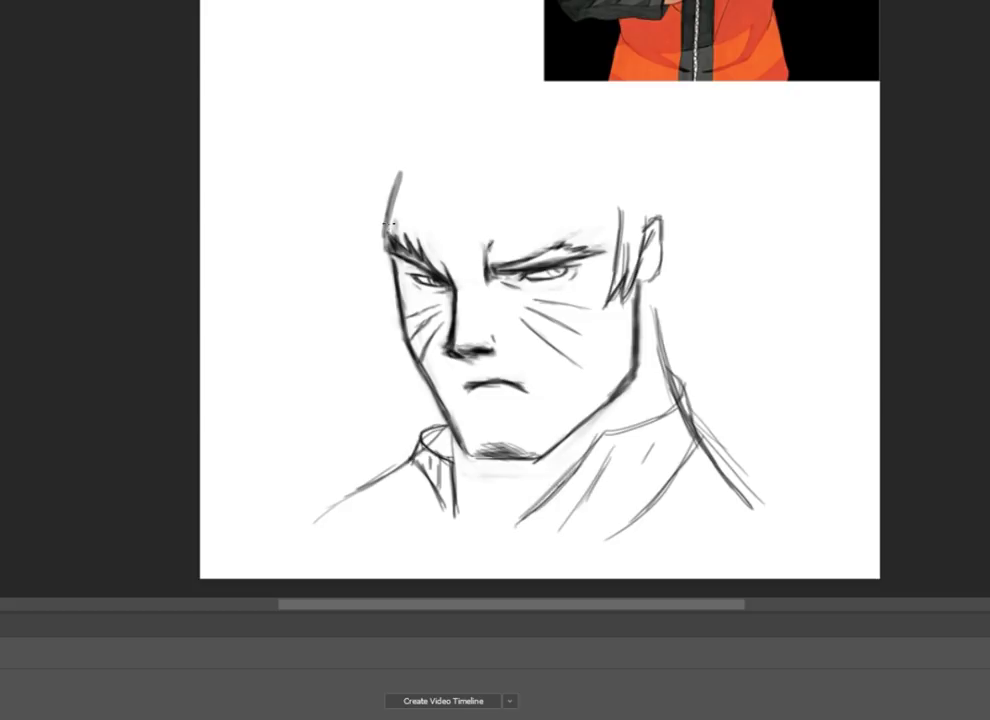
Step: Draw the headband's curved edges across the forehead and start long bangs falling over its near side
left_click_drag(388, 230, 652, 186)
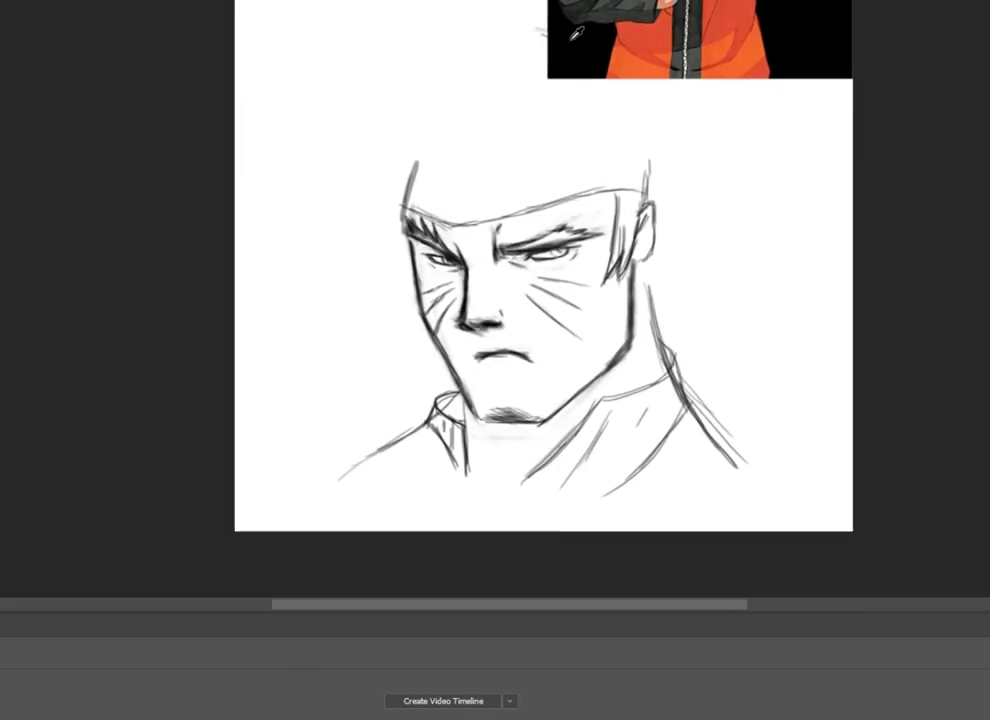
scroll(540, 300, "up", 2)
scroll(540, 300, "down", 2)
left_click_drag(537, 110, 615, 130)
mouse_move(443, 232)
left_mouse_down()
mouse_move(522, 224)
mouse_move(595, 350)
left_mouse_up()
mouse_move(525, 190)
left_mouse_down()
mouse_move(605, 358)
mouse_move(590, 300)
left_mouse_up()
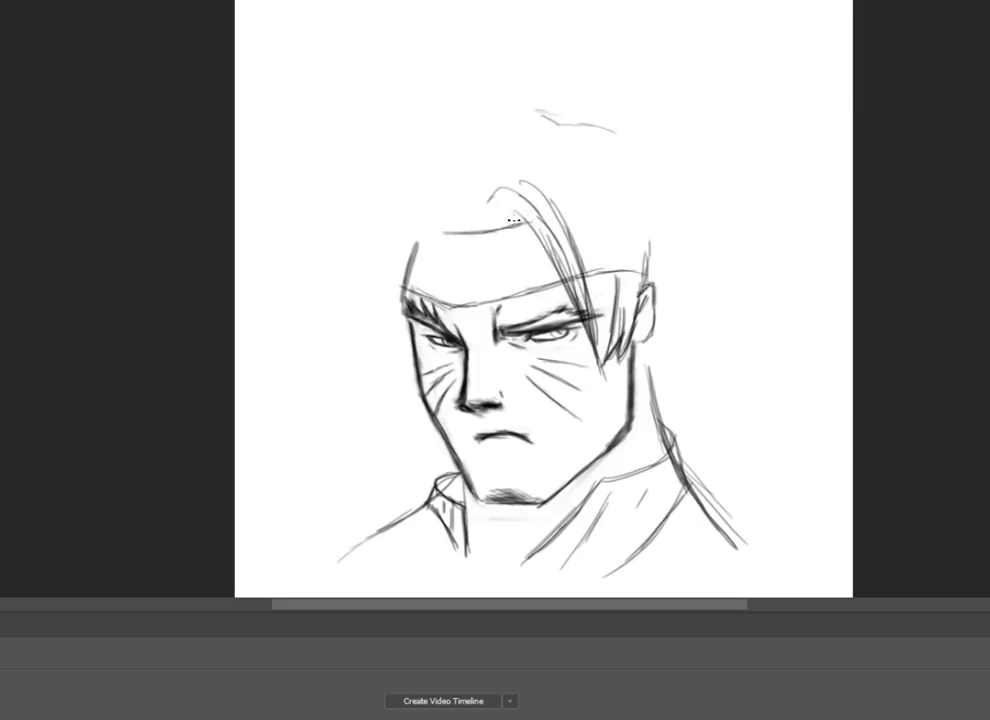
Step: Add pointed hair strands over the near temple and longer strands hanging behind the ear to the collar
left_click_drag(513, 216, 522, 226)
left_click_drag(581, 150, 630, 300)
left_click_drag(592, 205, 640, 310)
mouse_move(610, 228)
left_mouse_down()
mouse_move(648, 290)
mouse_move(655, 400)
left_mouse_up()
left_click_drag(656, 330, 664, 440)
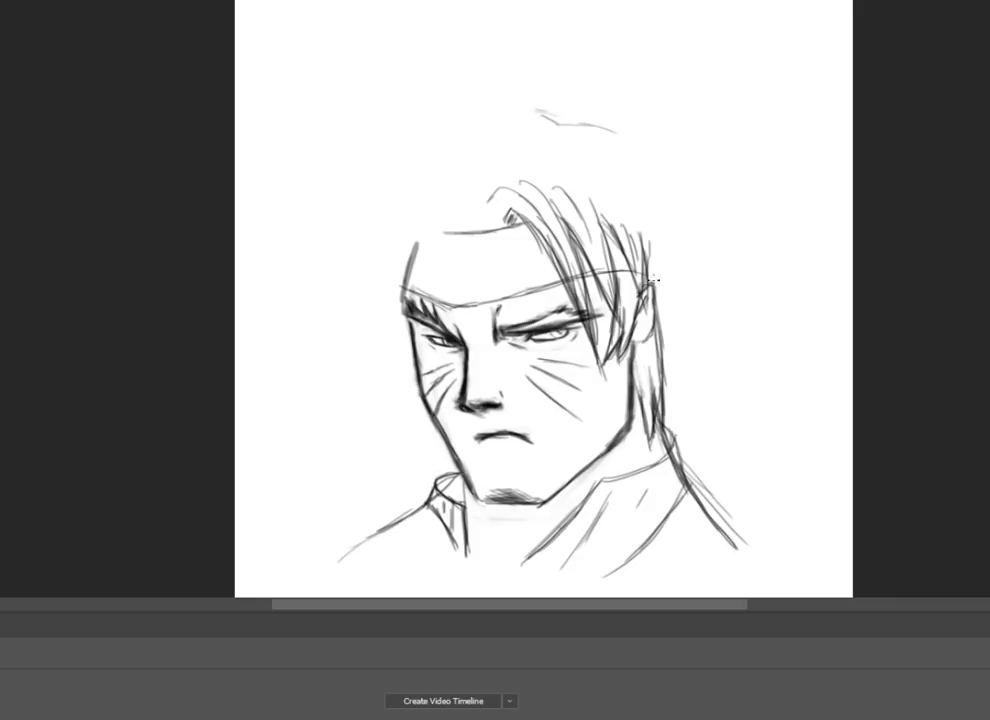
Step: Outline layered hair spikes along the near side and back of the head
left_click_drag(648, 232, 682, 286)
left_click_drag(590, 152, 690, 215)
left_click_drag(625, 178, 684, 262)
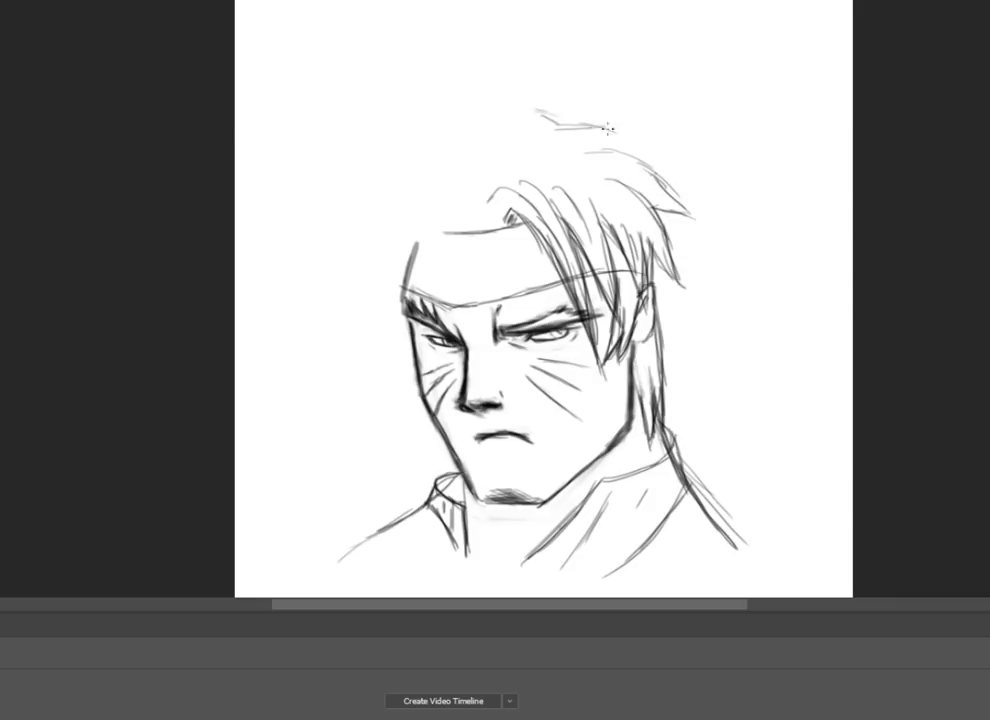
left_click_drag(548, 118, 612, 147)
Step: Complete the far-side bangs and the parted crown spikes, and draw the leaf symbol and rivets on the headband
left_click_drag(424, 212, 388, 338)
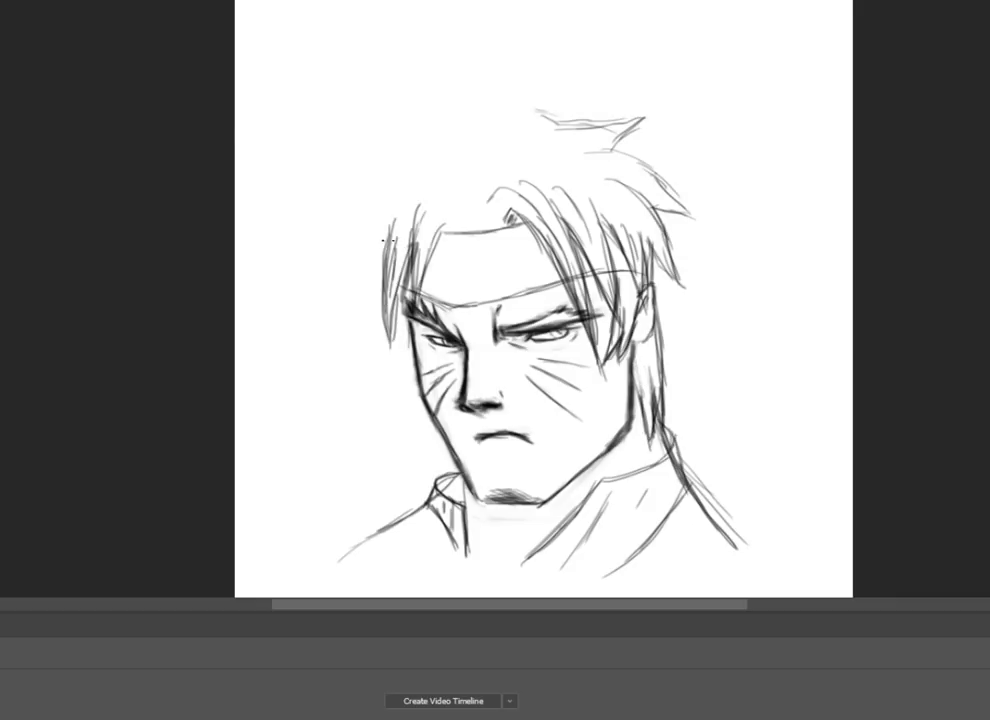
left_click_drag(362, 198, 435, 168)
left_click_drag(527, 102, 638, 100)
left_click_drag(560, 118, 675, 128)
left_click_drag(480, 200, 519, 147)
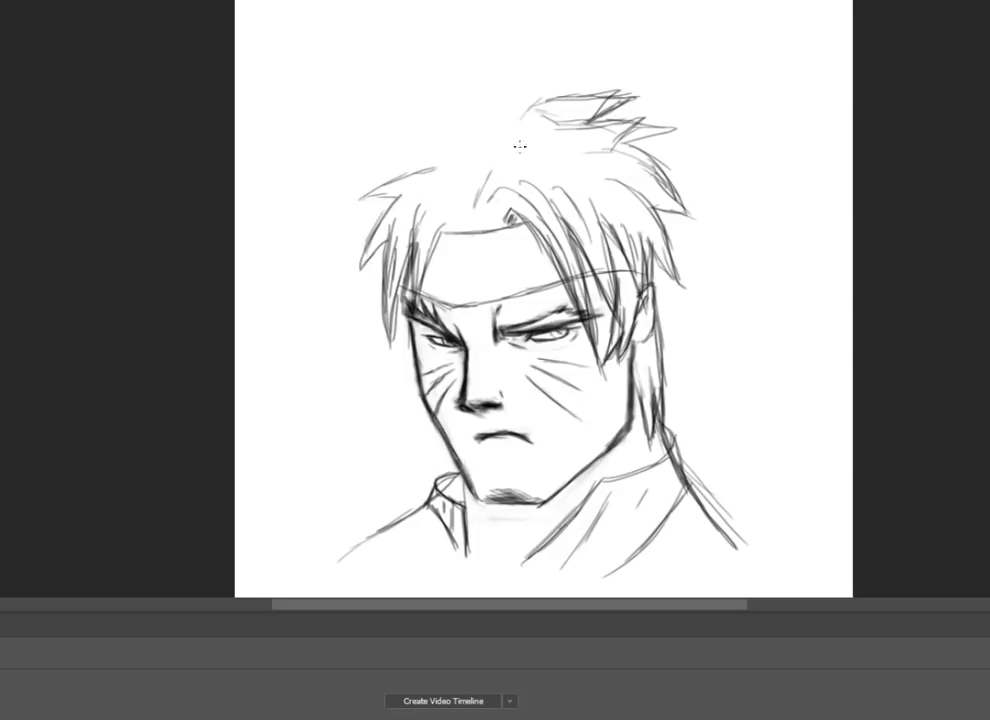
mouse_move(430, 98)
left_mouse_down()
mouse_move(506, 110)
mouse_move(413, 157)
mouse_move(453, 158)
mouse_move(482, 225)
mouse_move(400, 259)
left_mouse_up()
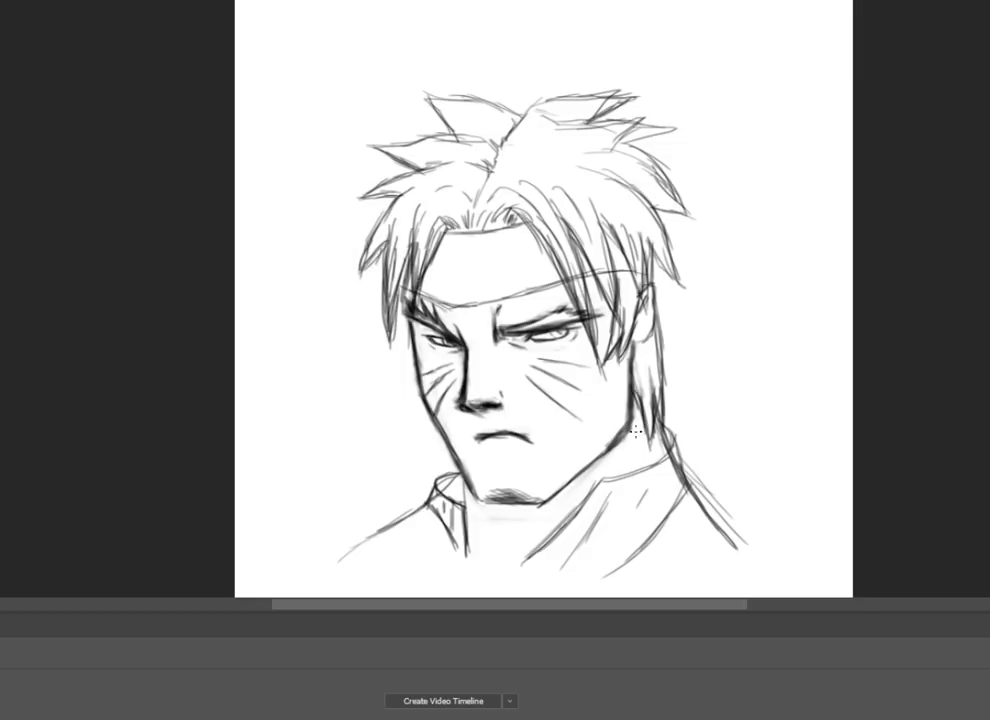
mouse_move(477, 252)
left_mouse_down()
mouse_move(480, 270)
mouse_move(517, 253)
left_mouse_up()
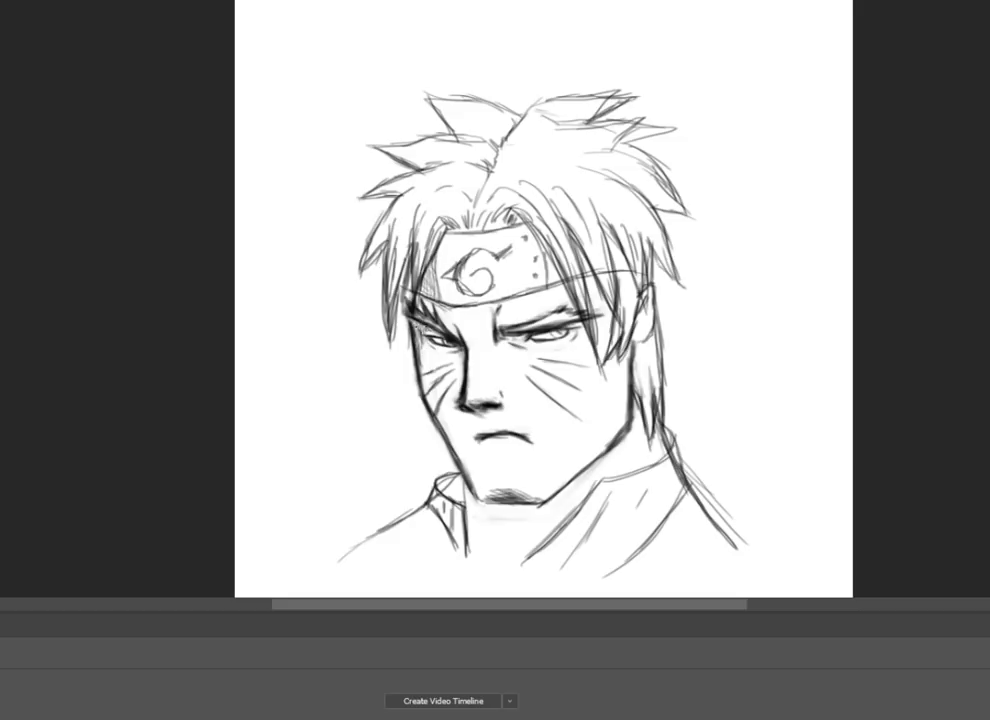
Step: Redraw the far side of the collar taller, add a neck tendon line and crosshatch the shadow under the chin
mouse_move(432, 440)
left_mouse_down()
mouse_move(428, 500)
mouse_move(460, 495)
left_mouse_up()
left_click_drag(455, 505, 462, 555)
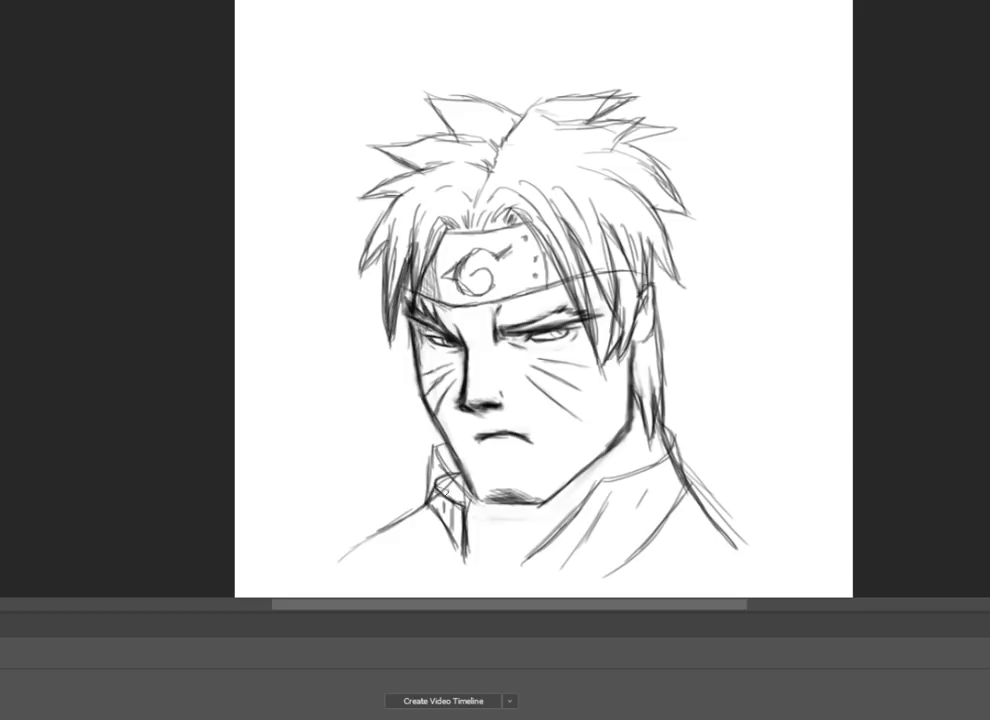
key("ctrl+z")
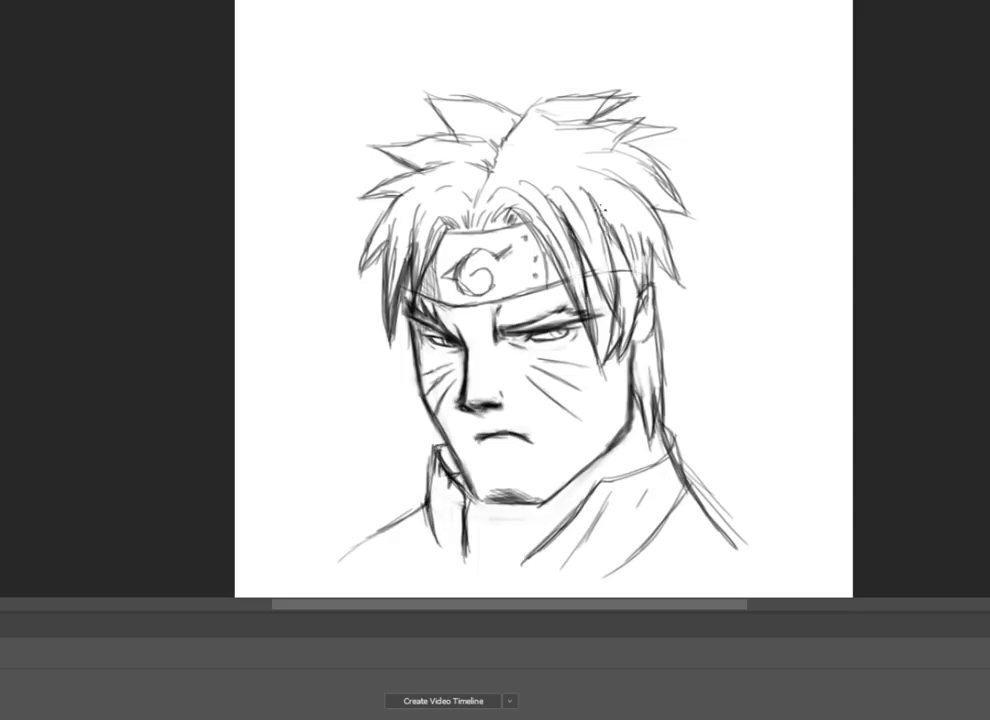
key("ctrl+minus")
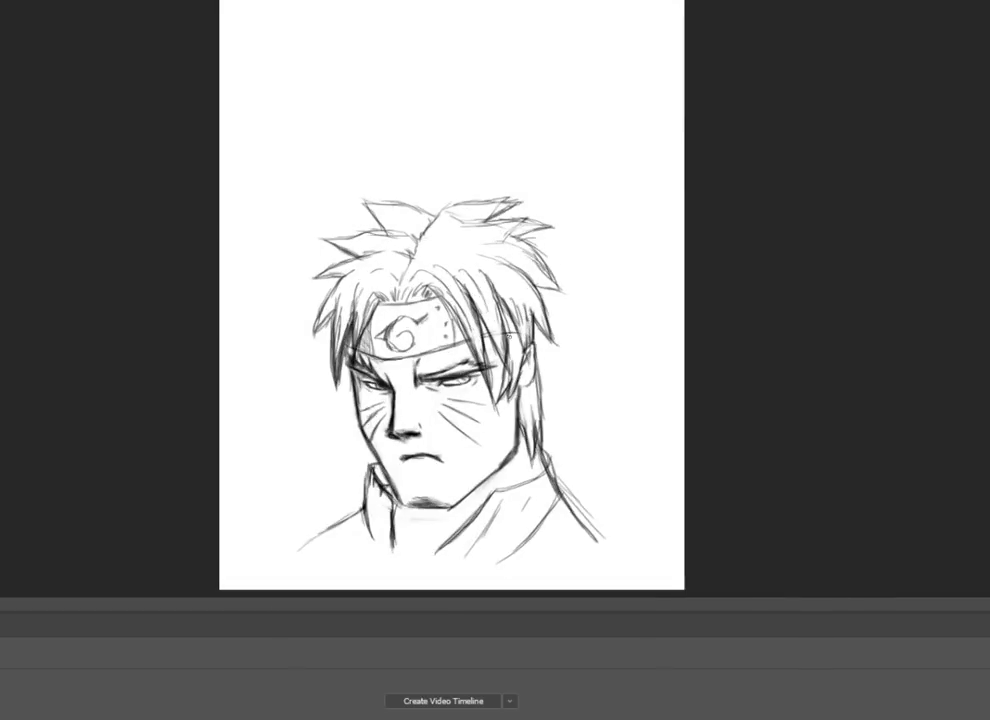
key("ctrl+plus")
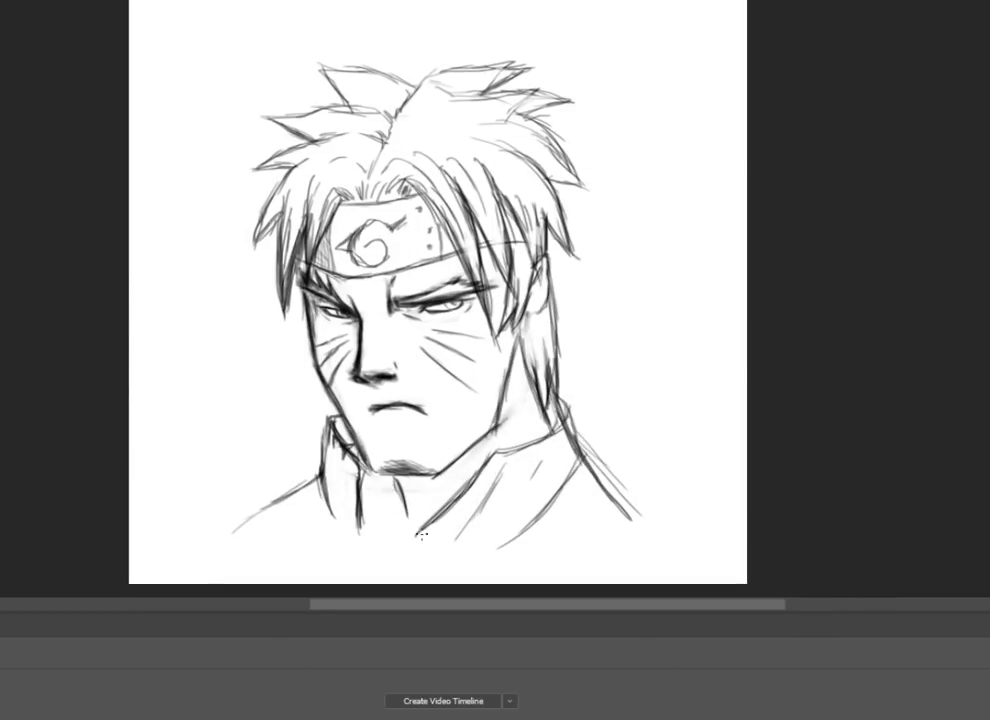
mouse_move(366, 500)
left_mouse_down()
mouse_move(376, 475)
mouse_move(407, 489)
left_mouse_up()
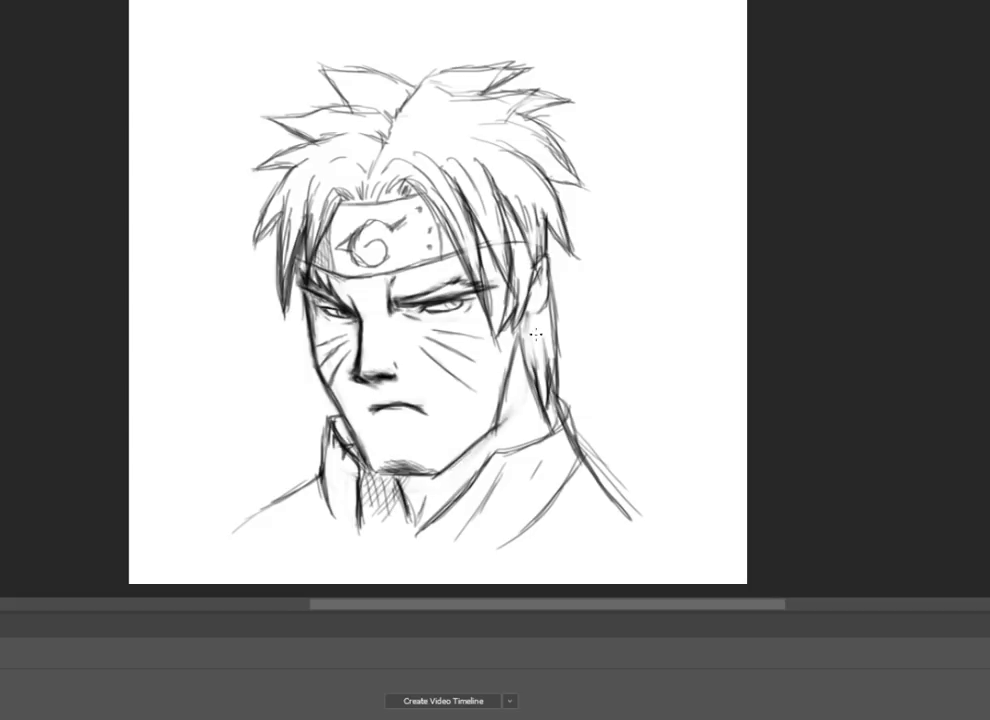
Step: Erase and redraw the face outline with a slimmer jaw, narrower far cheek and cleaner chin, and refine the neck below the ear
key("e")
left_click_drag(534, 346, 520, 424)
left_click_drag(532, 350, 520, 423)
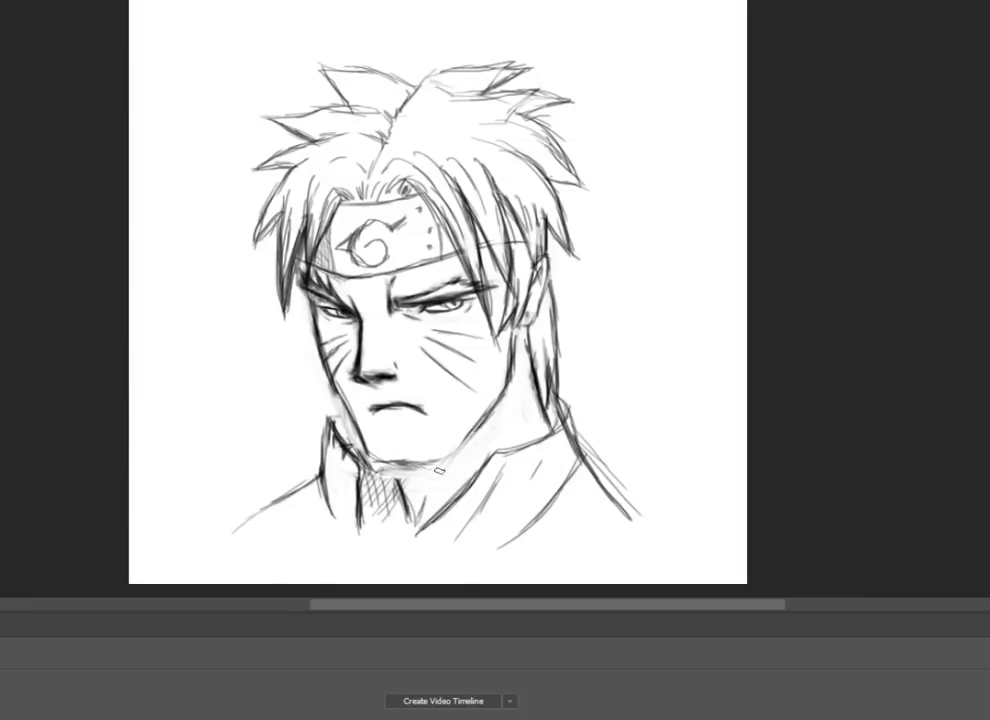
mouse_move(380, 310)
left_mouse_down()
mouse_move(330, 360)
mouse_move(285, 345)
mouse_move(278, 375)
mouse_move(260, 300)
left_mouse_up()
left_click_drag(300, 375, 360, 335)
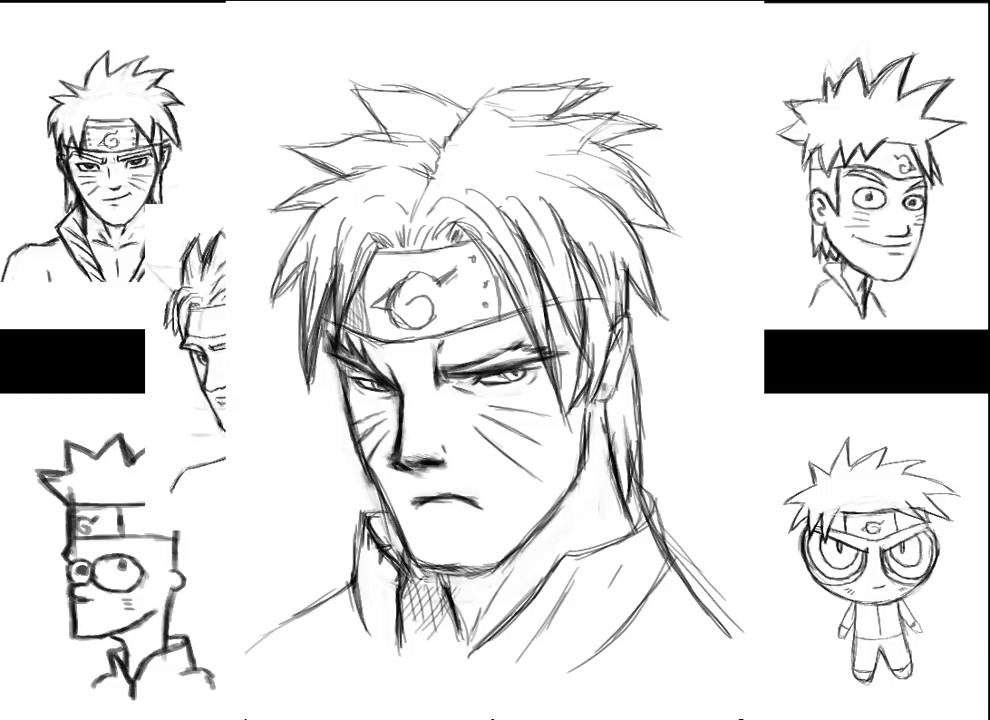